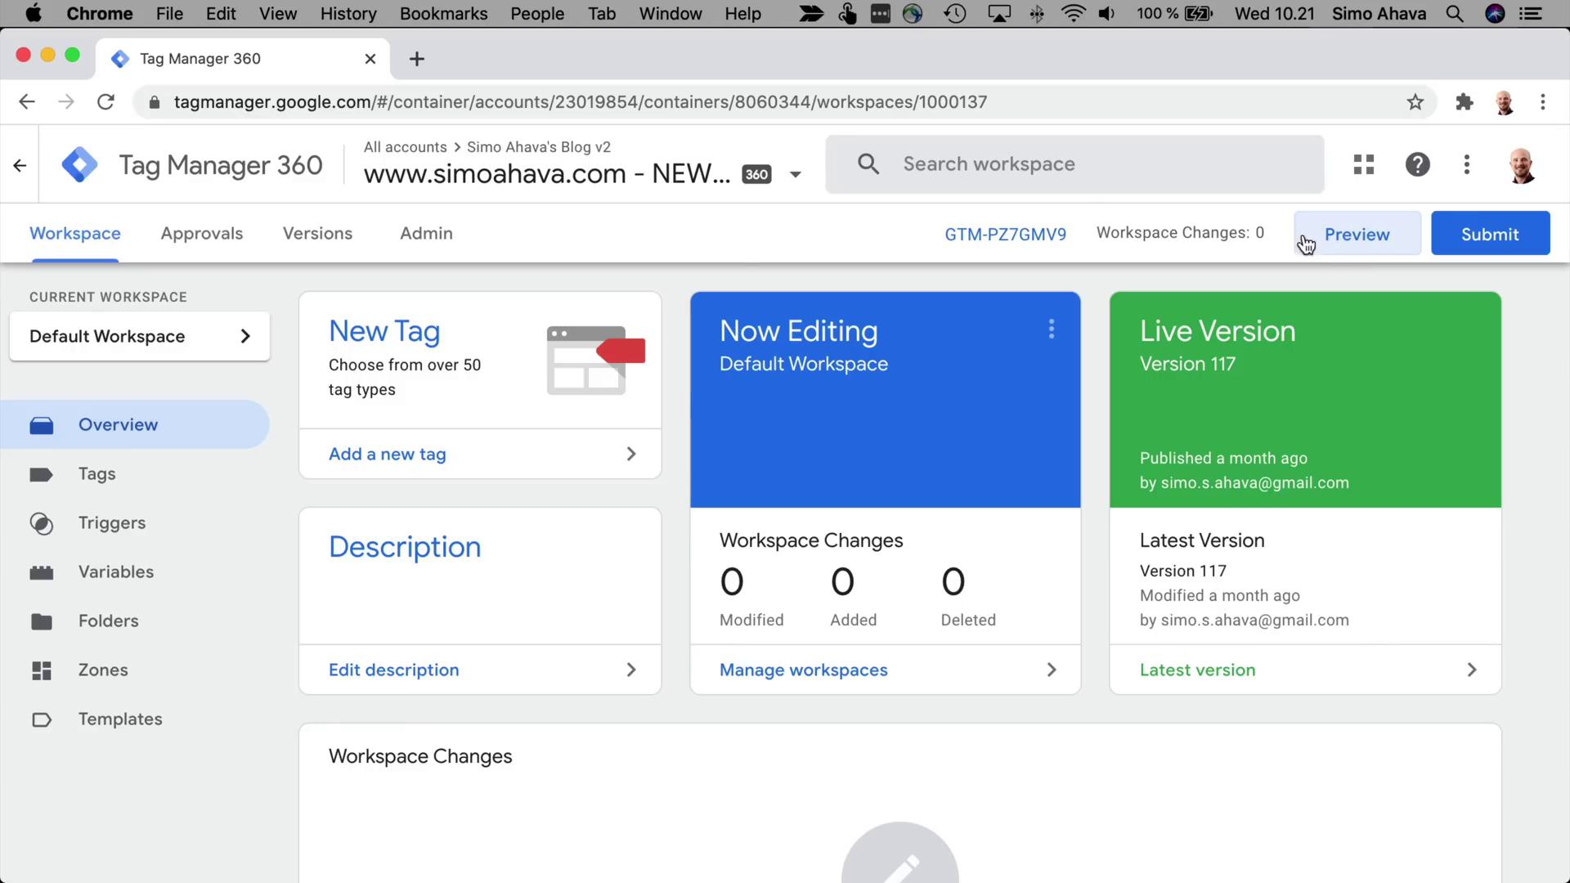
{"action": "left_click", "coordinate": [294, 232]}
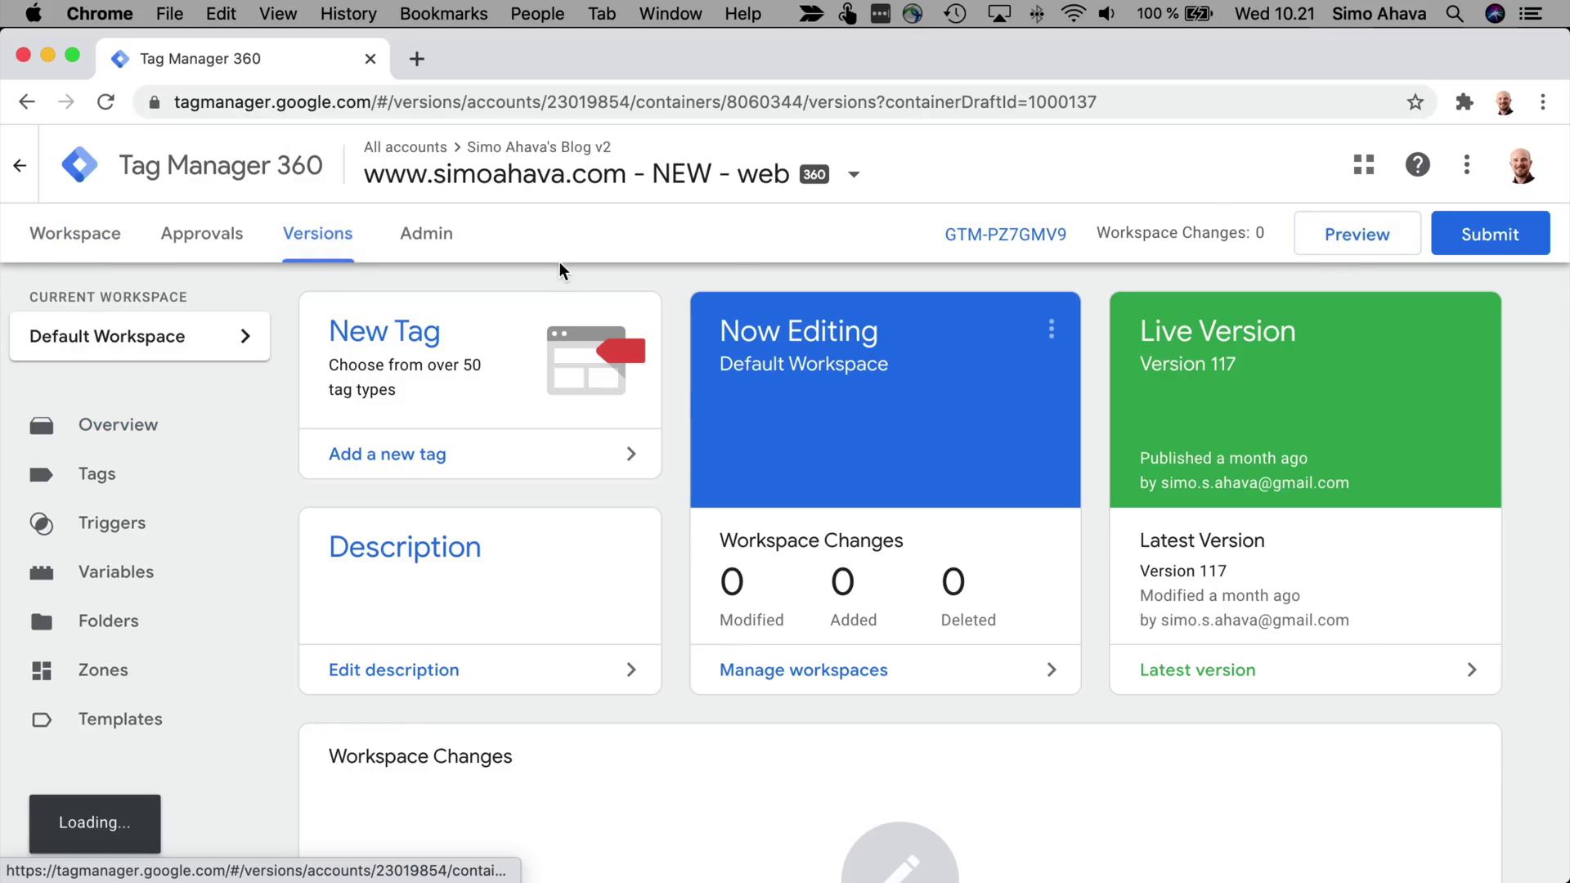
Browse the version list, open and close version 113's actions menu, then return to Default Workspace.
{"action": "scroll", "coordinate": [1495, 532], "scroll_direction": "down", "scroll_amount": 5}
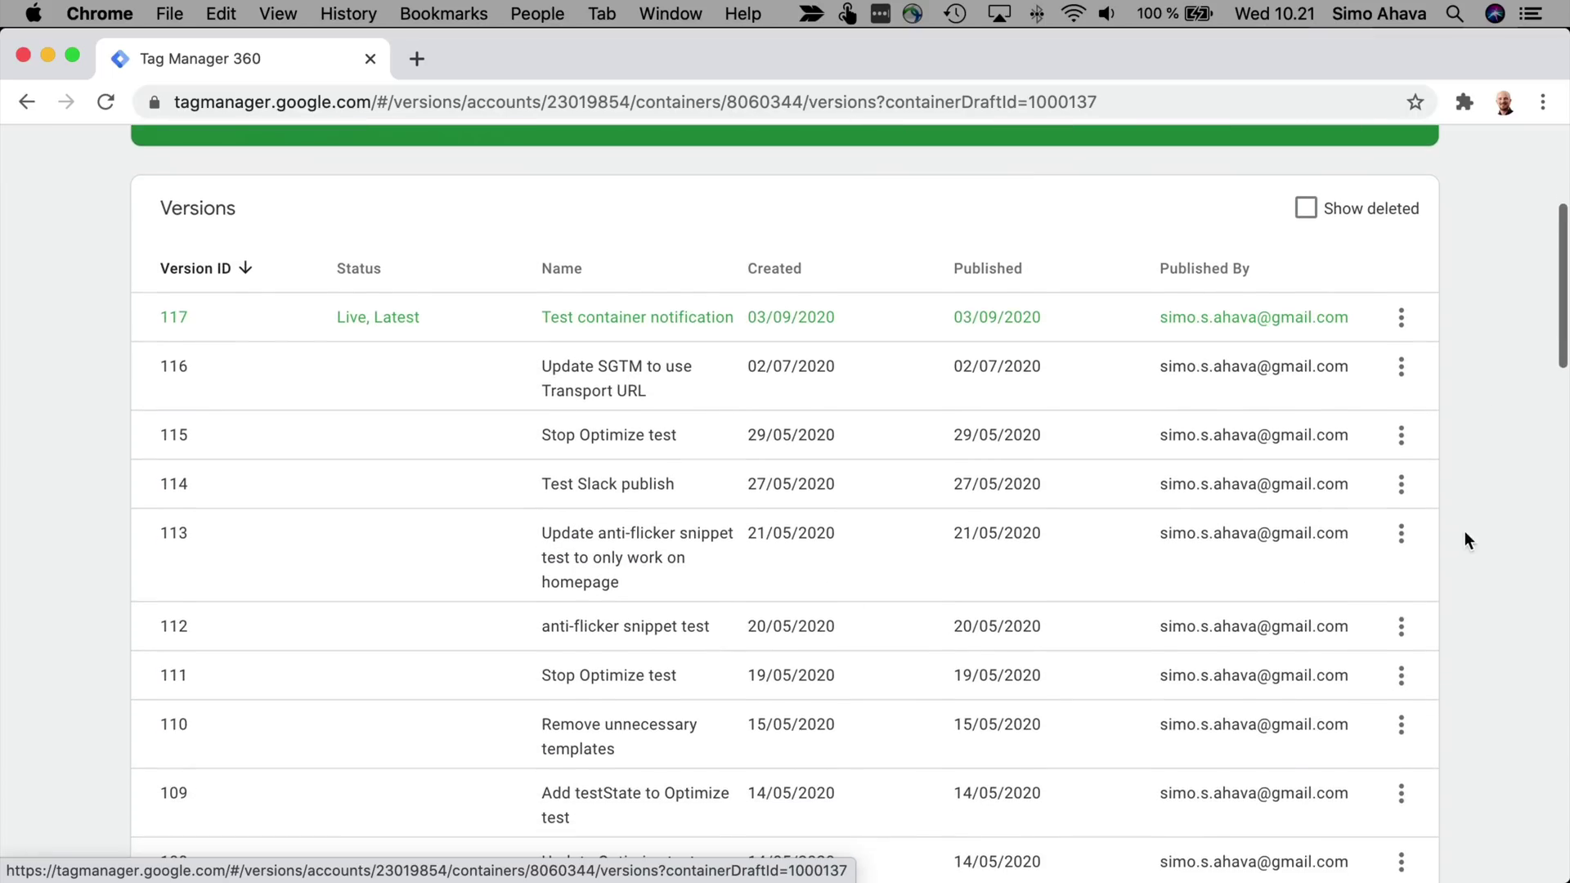
{"action": "left_click", "coordinate": [1405, 538]}
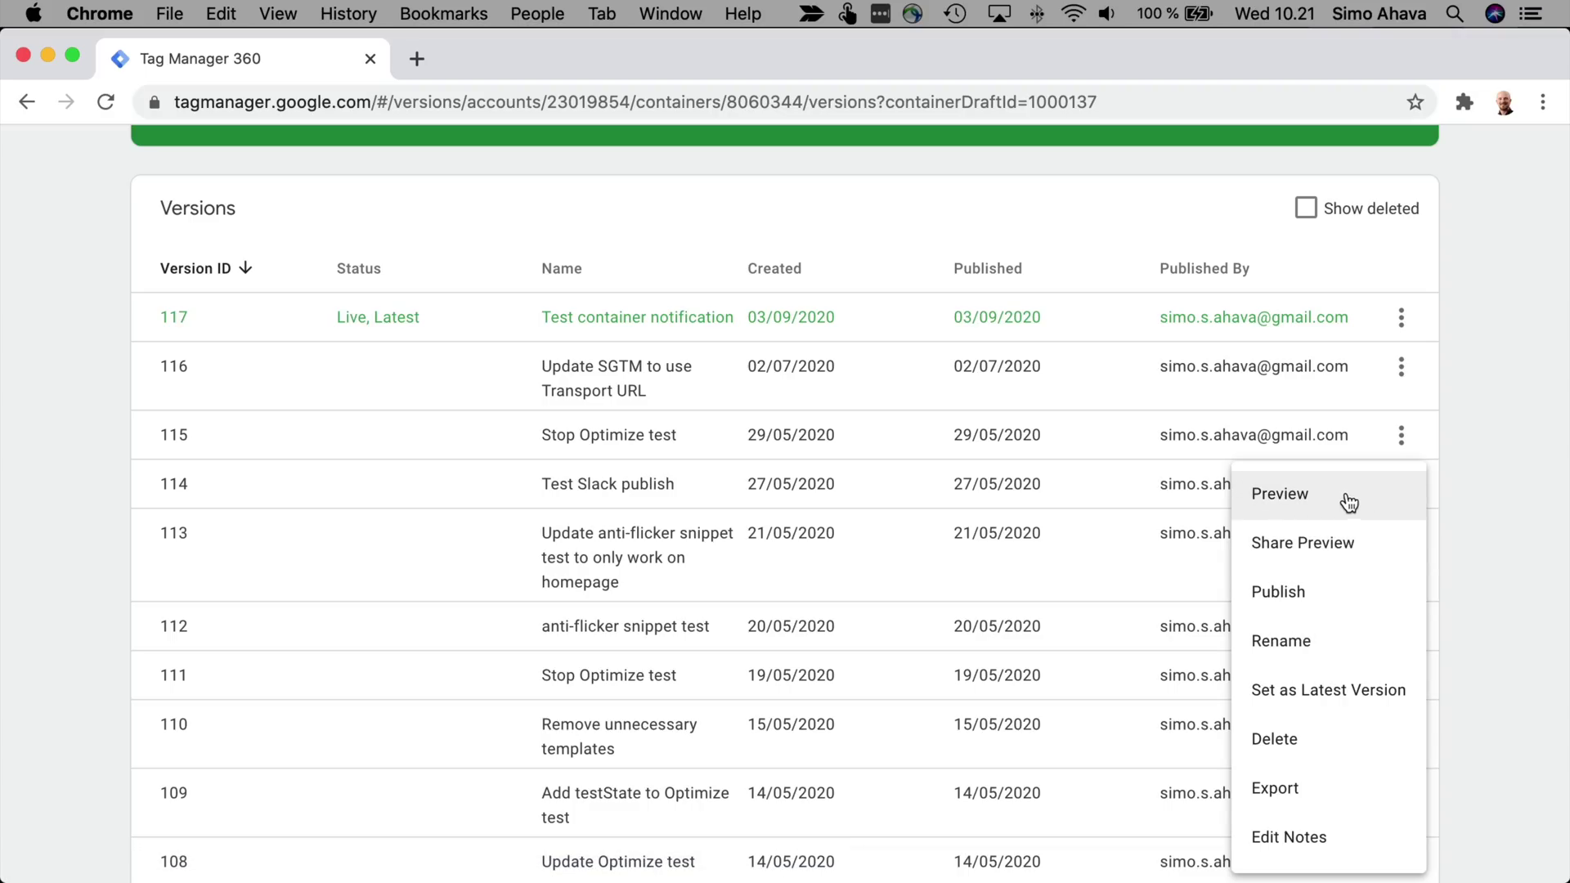
{"action": "left_click", "coordinate": [413, 326]}
{"action": "scroll", "coordinate": [245, 279], "scroll_direction": "up", "scroll_amount": 5}
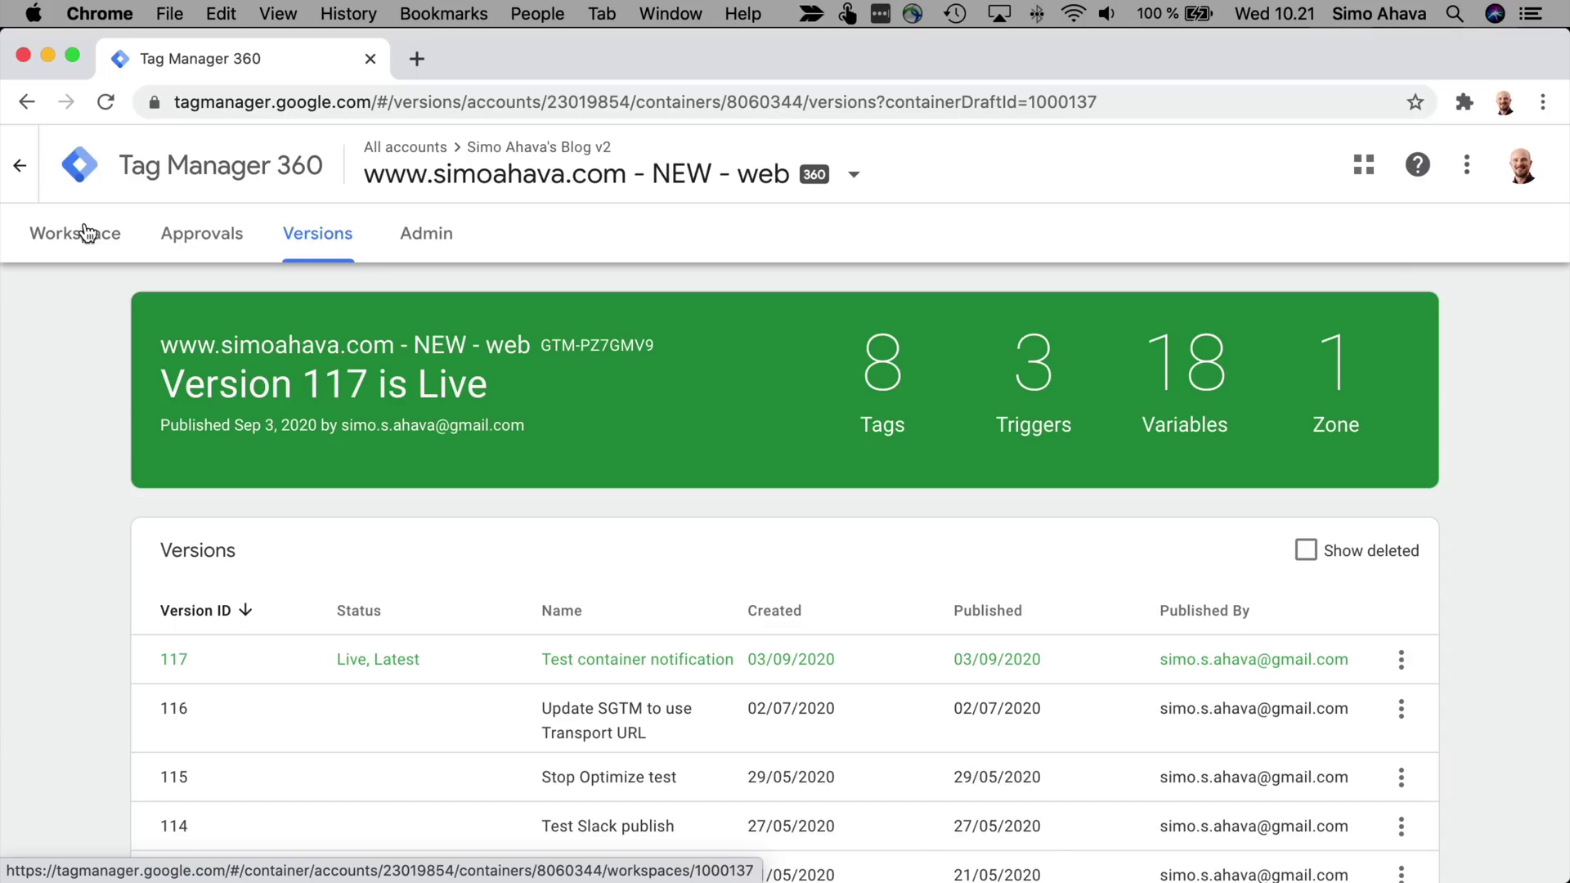
{"action": "left_click", "coordinate": [88, 234]}
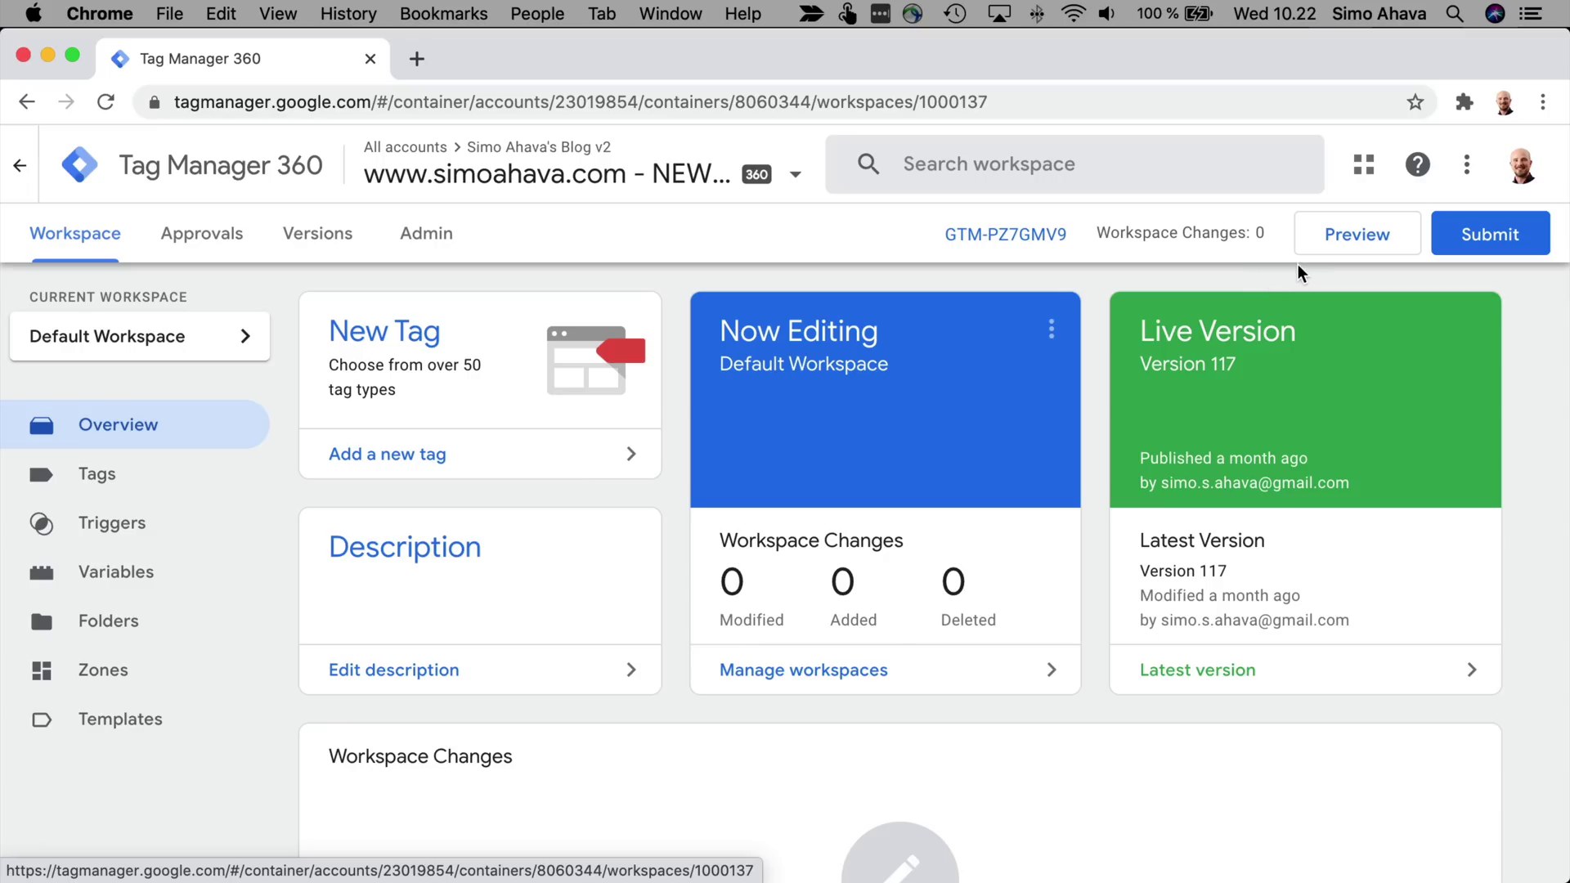
{"action": "left_click", "coordinate": [1350, 244]}
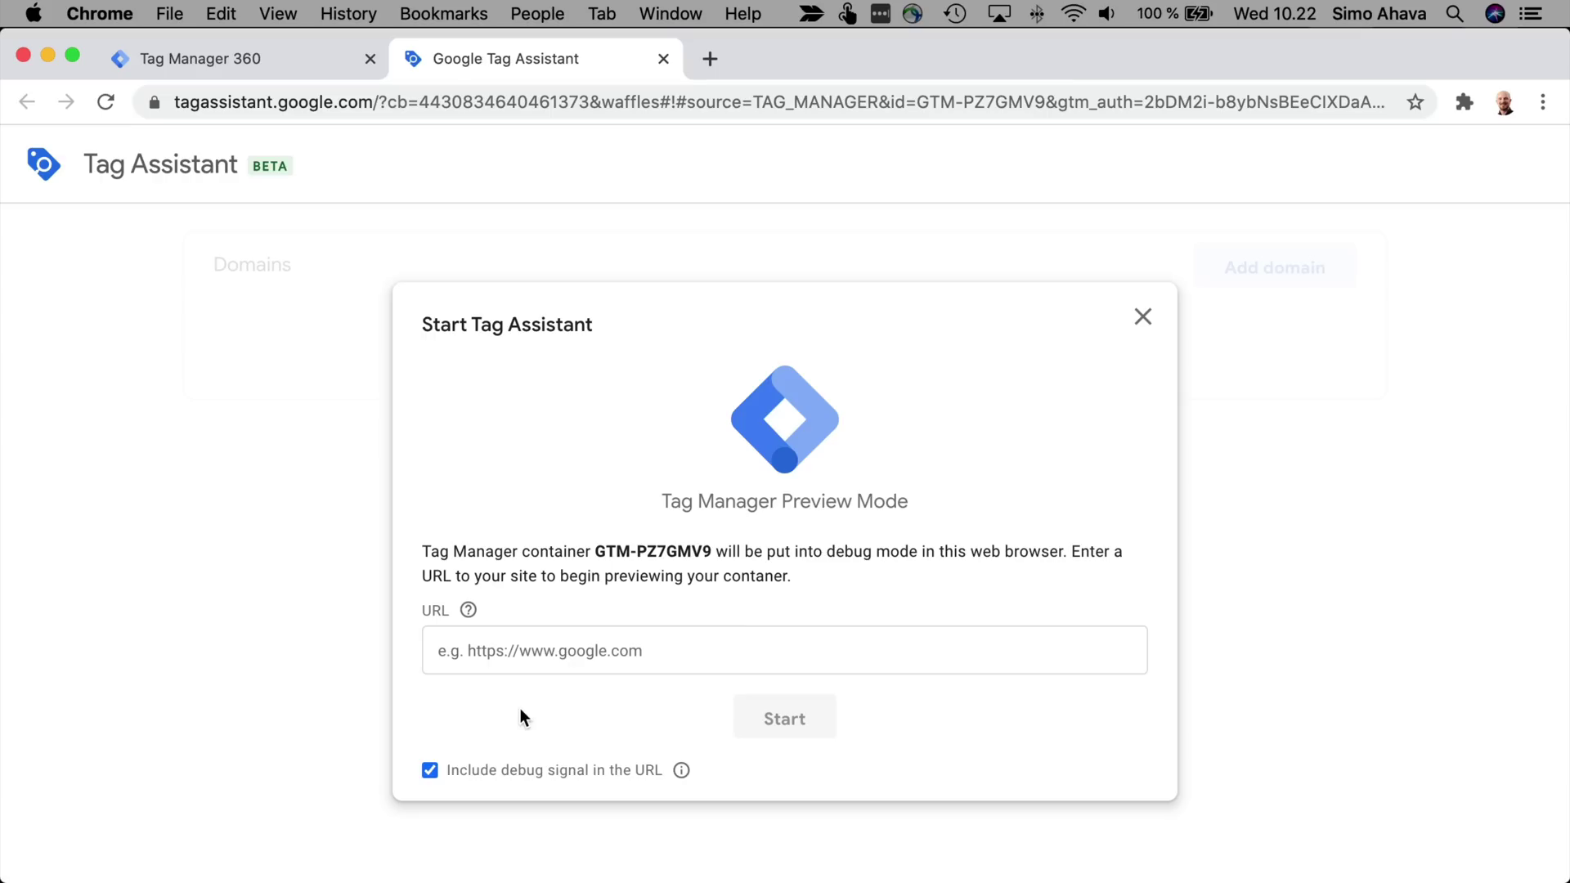
{"action": "left_click", "coordinate": [520, 651]}
{"action": "type", "text": "http"}
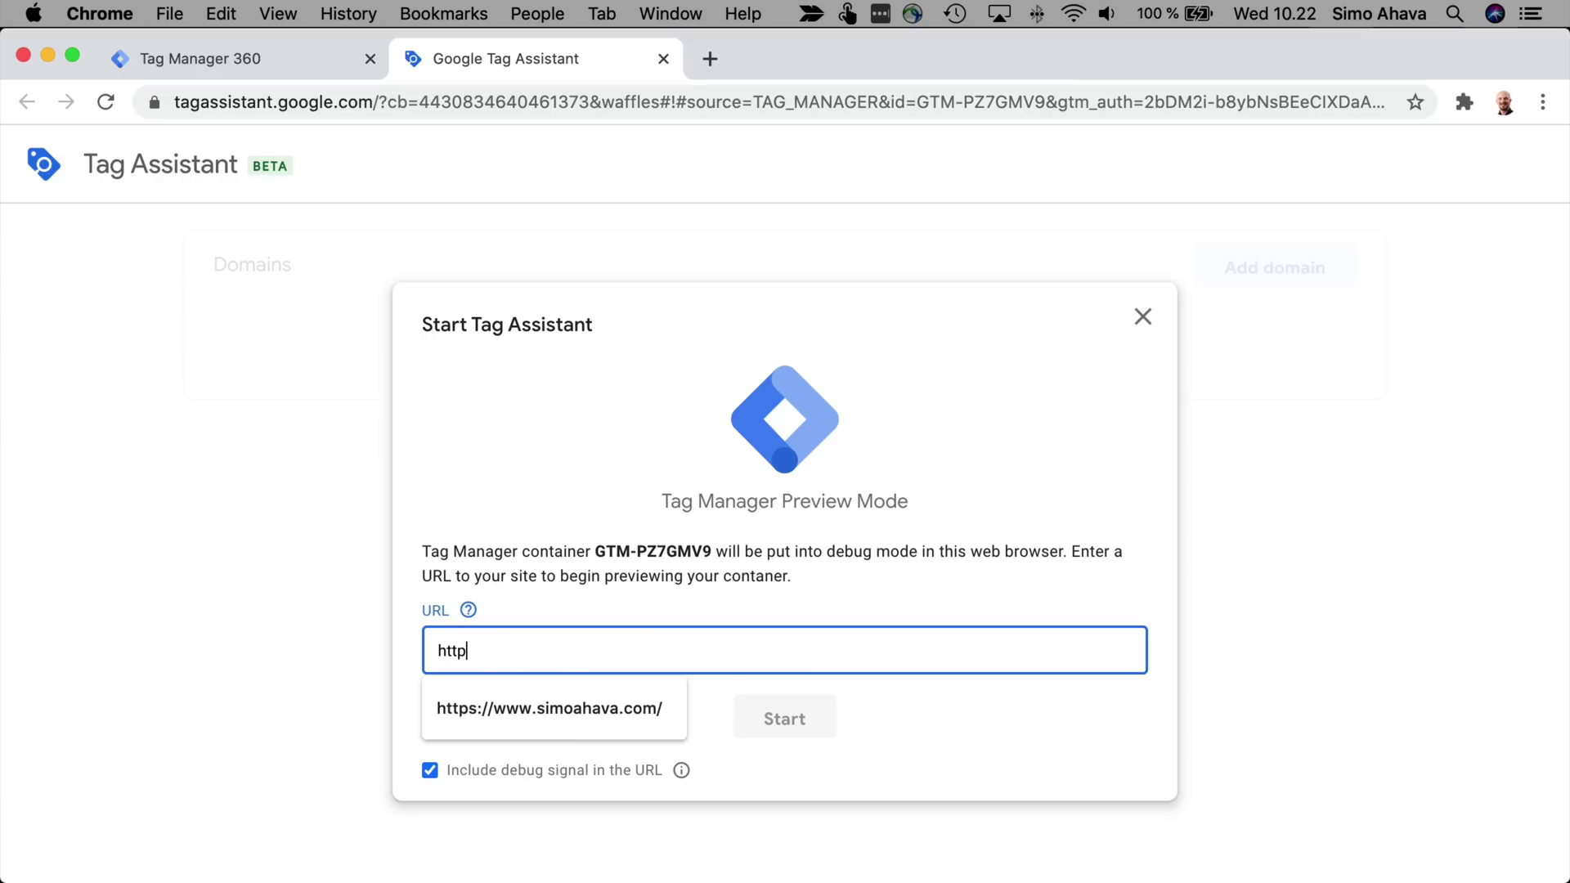
{"action": "type", "text": "s://www.simoahava.com/"}
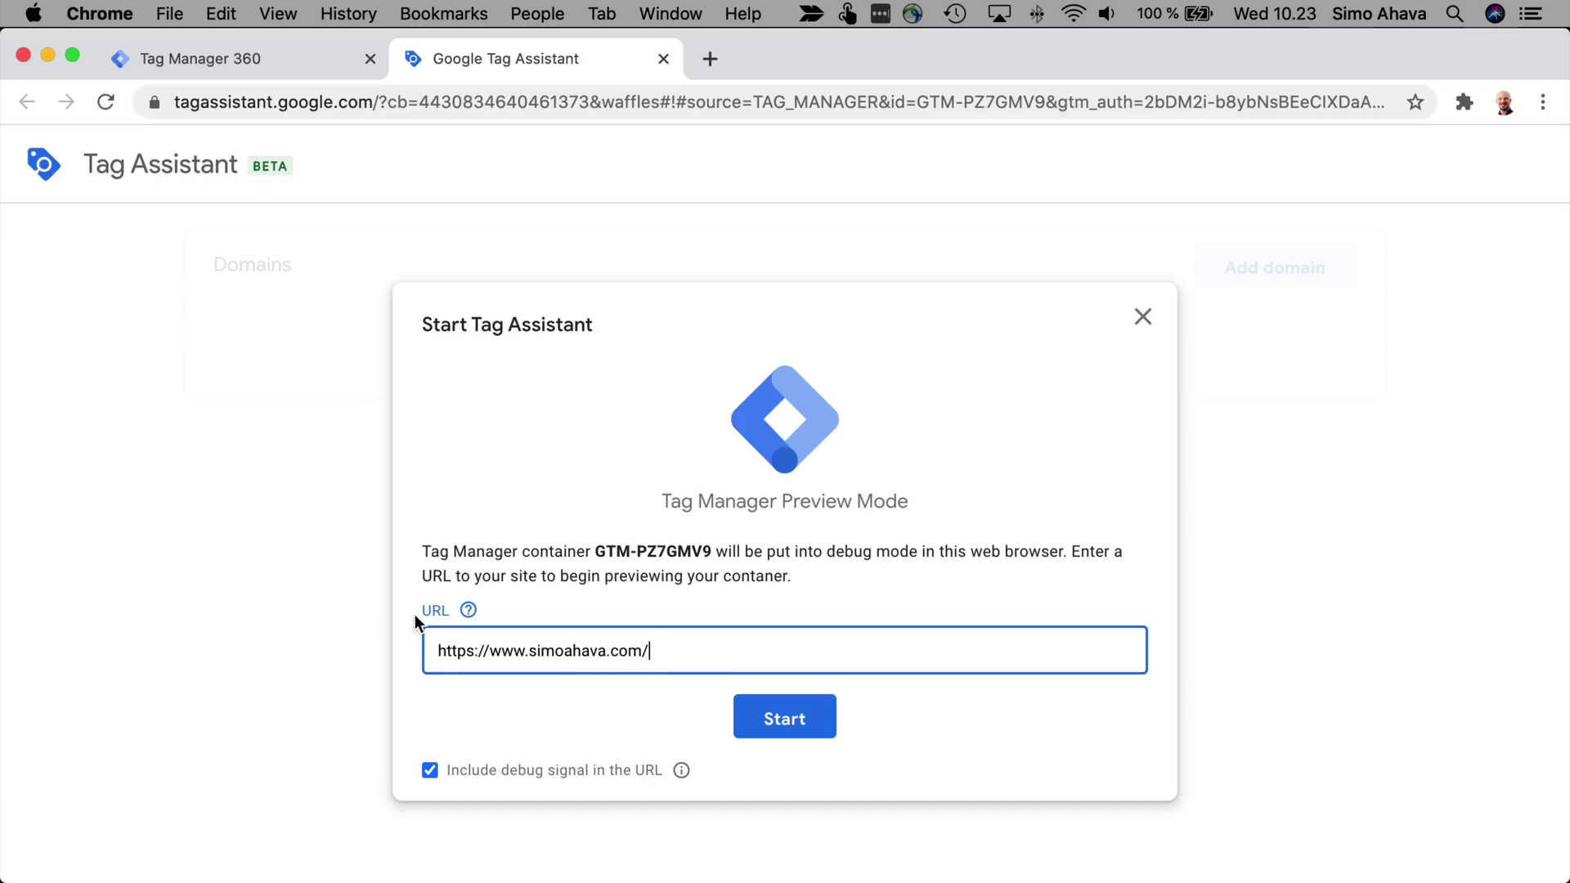
Connect the debugger to simoahava.com, confirm the connection, then disconnect it from the blog window.
{"action": "left_click", "coordinate": [764, 710]}
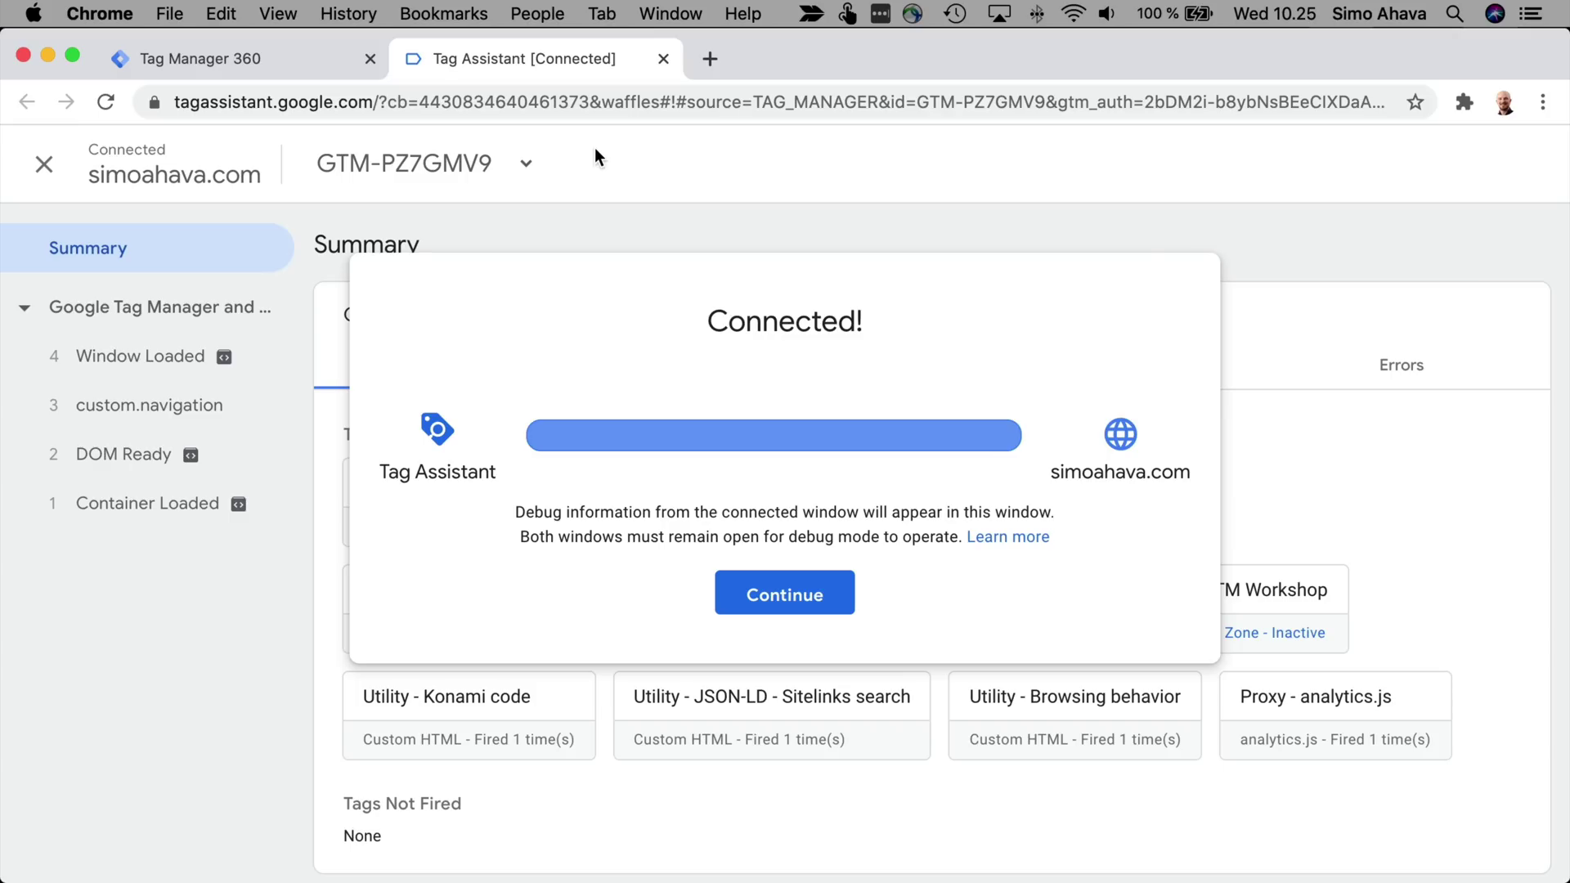
{"action": "key", "text": "super+grave"}
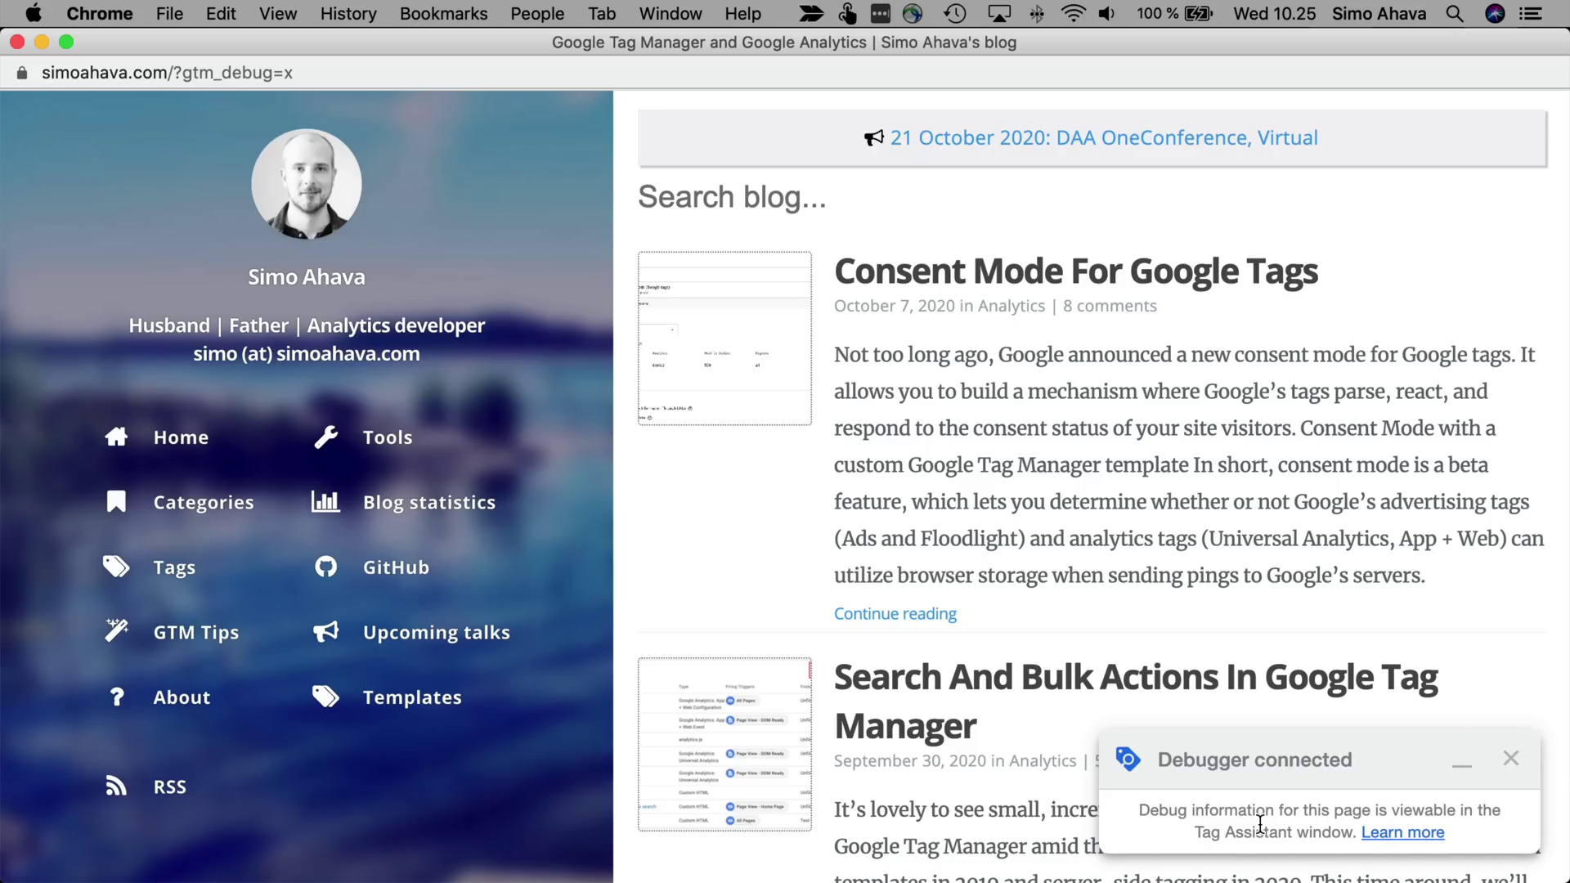
{"action": "key", "text": "super+grave"}
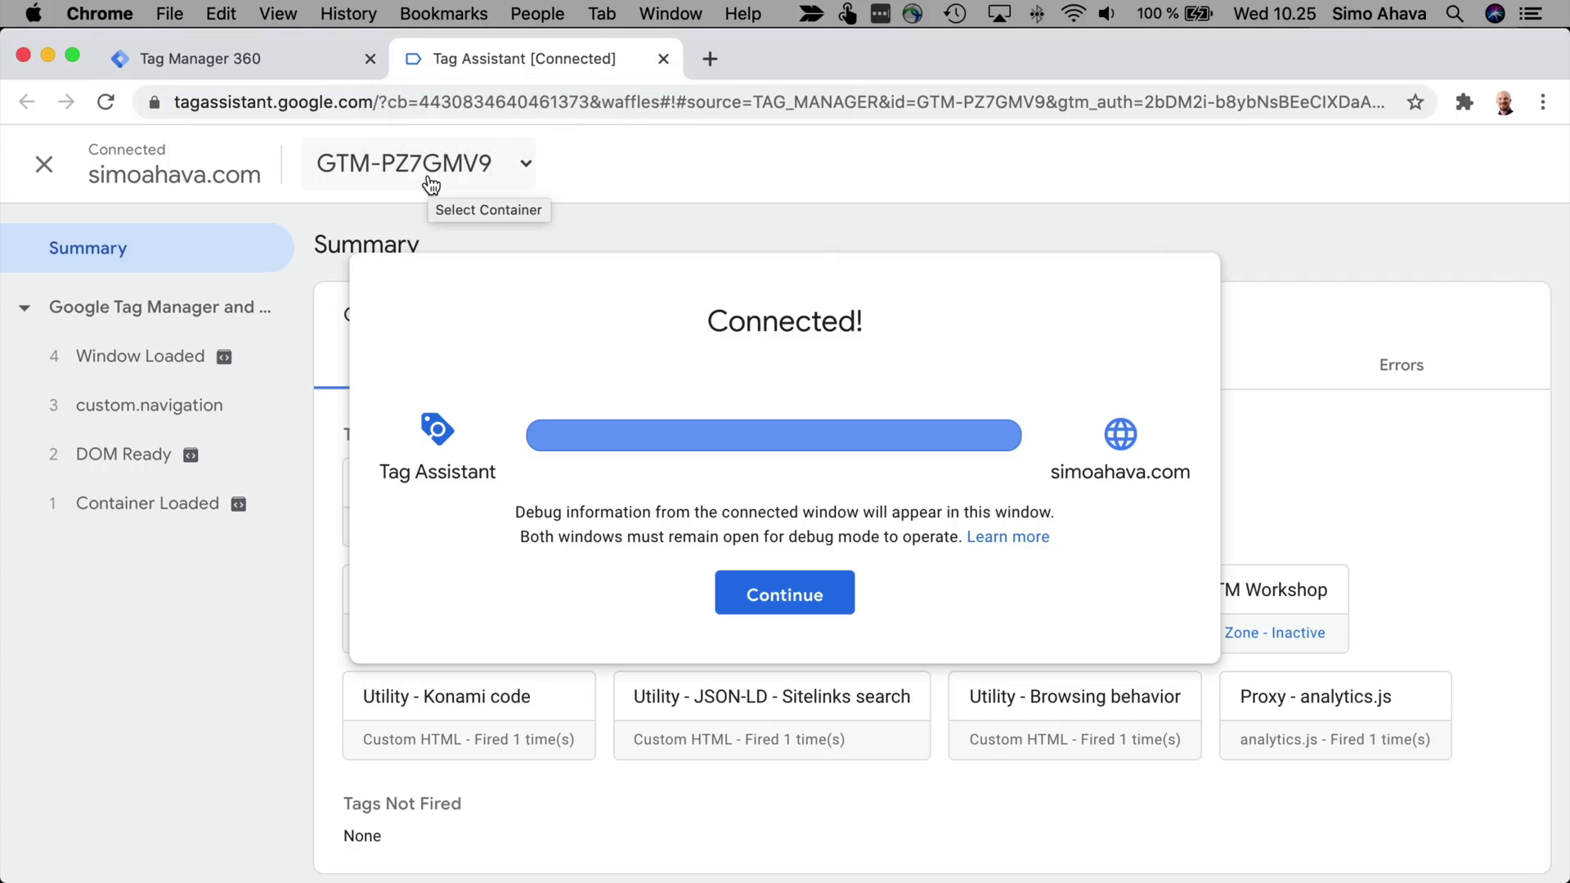
{"action": "left_click", "coordinate": [792, 578]}
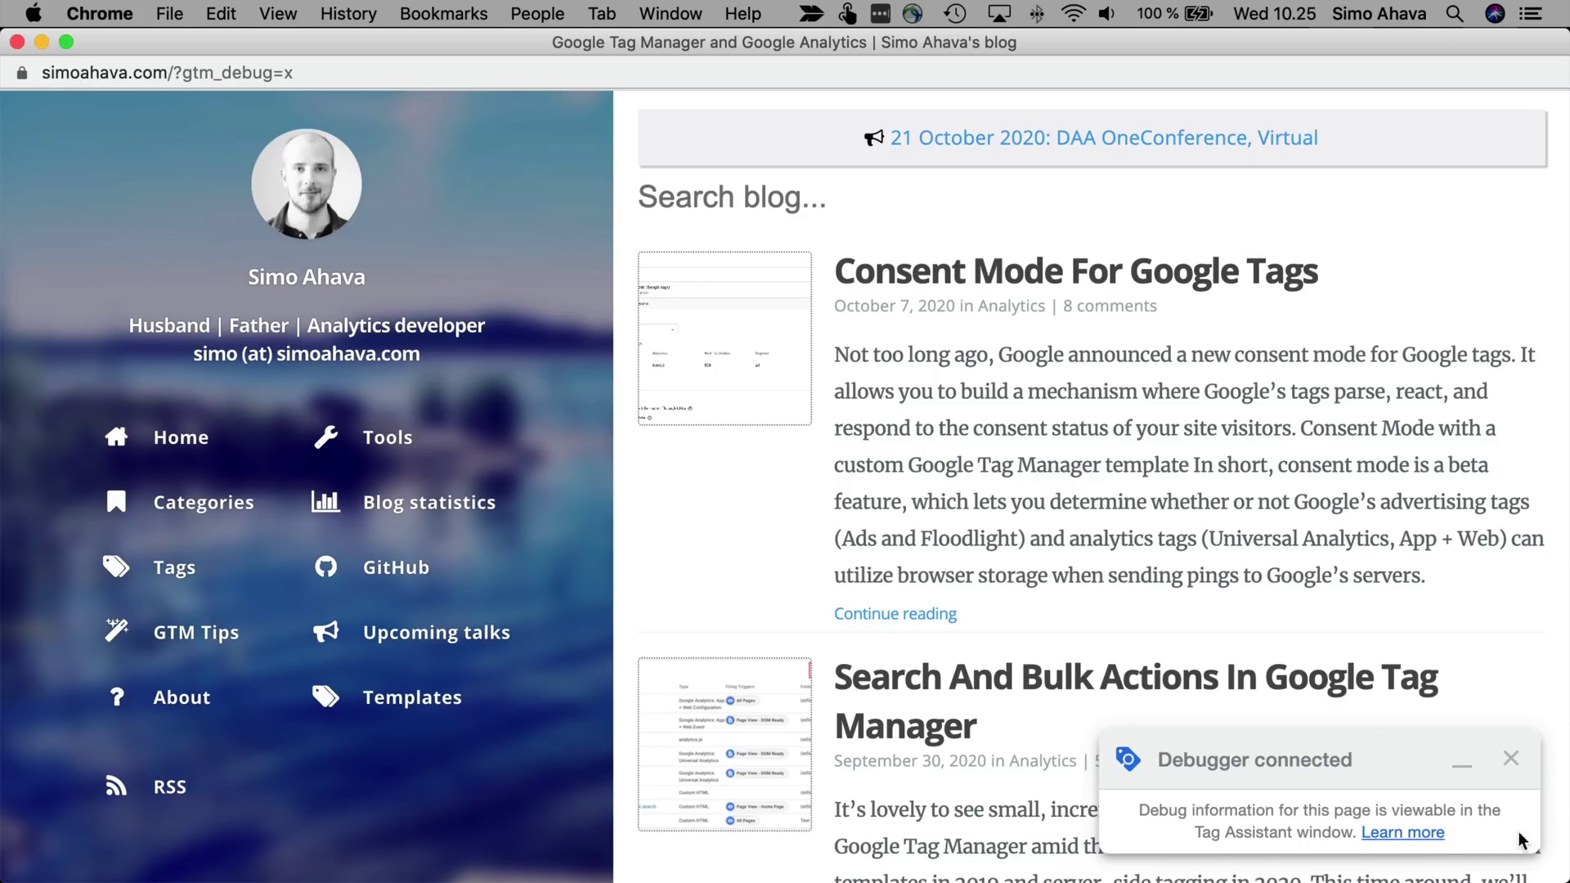
{"action": "left_click", "coordinate": [1512, 766]}
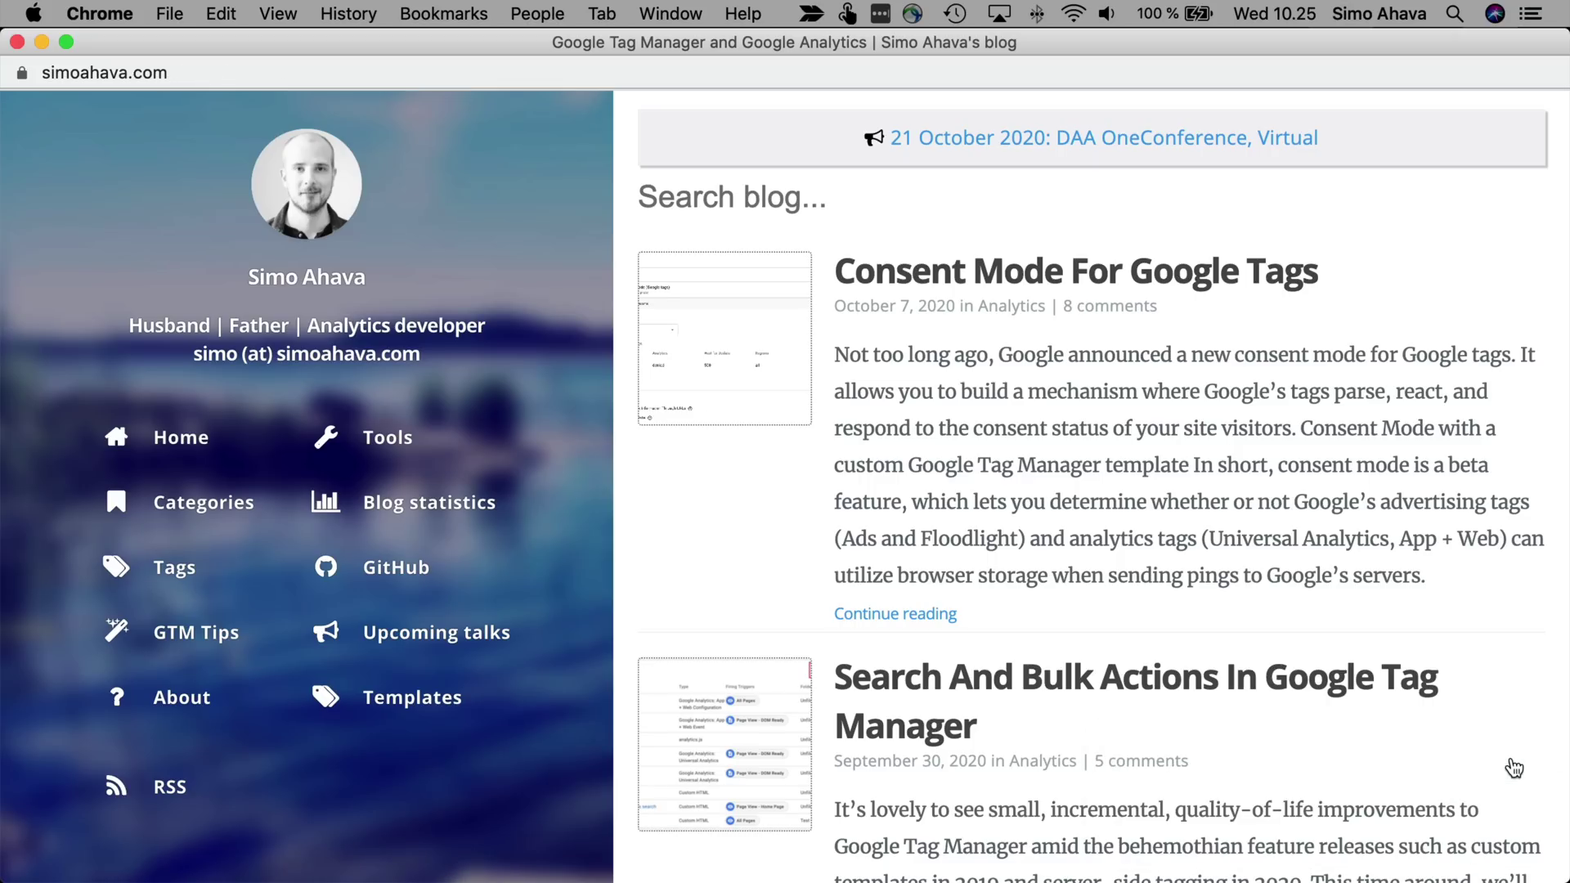
{"action": "key", "text": "super+w"}
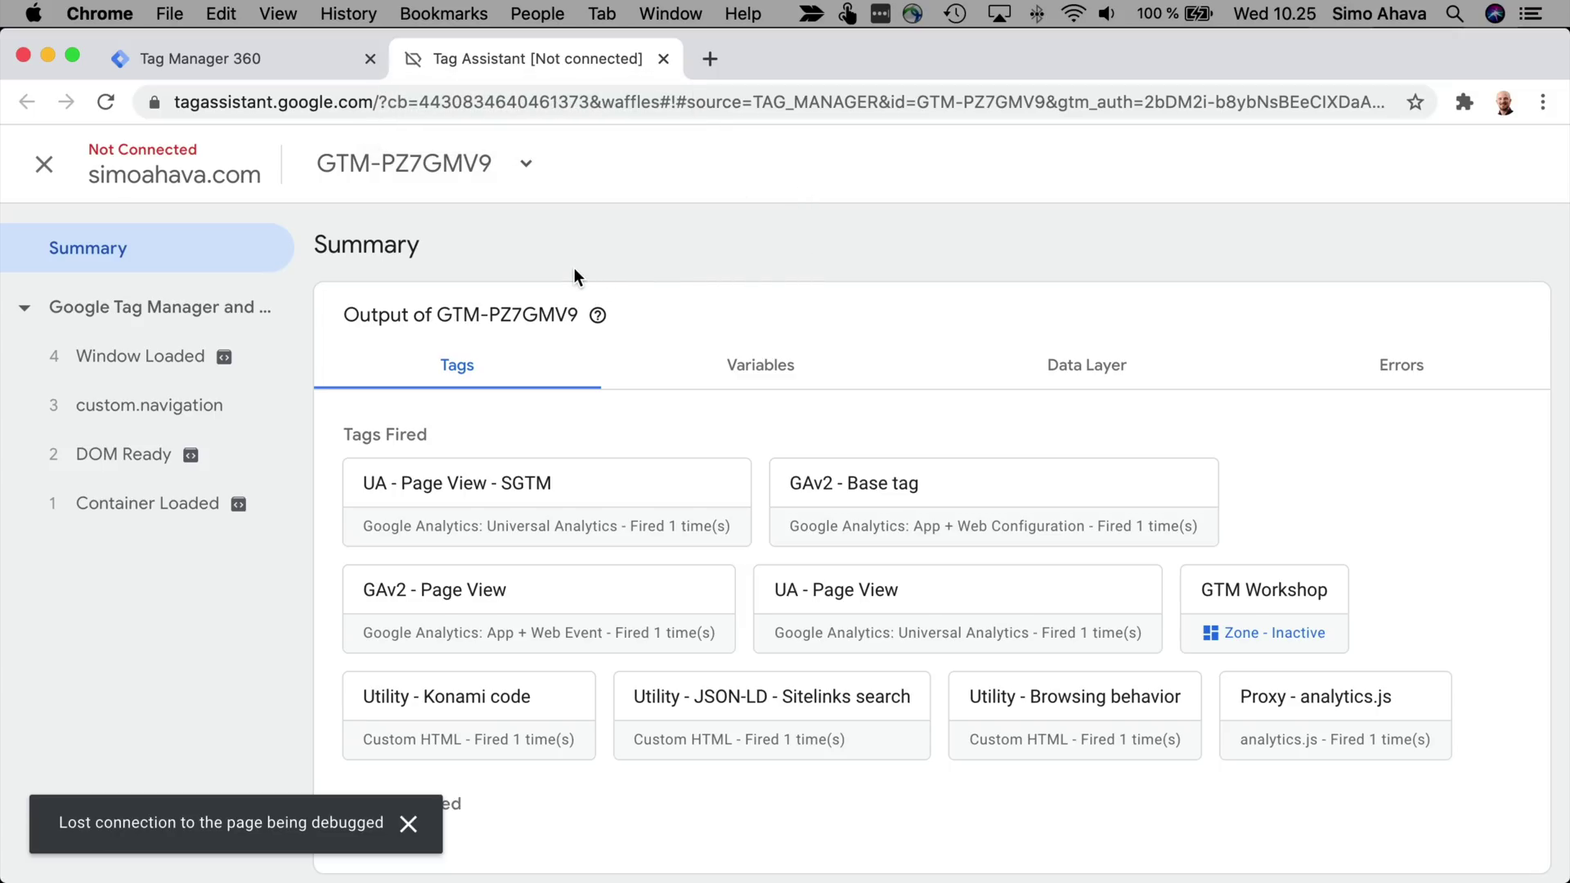
Reconnect Tag Assistant to simoahava.com and scroll down the blog homepage to trigger scroll depth.
{"action": "key", "text": "super+r"}
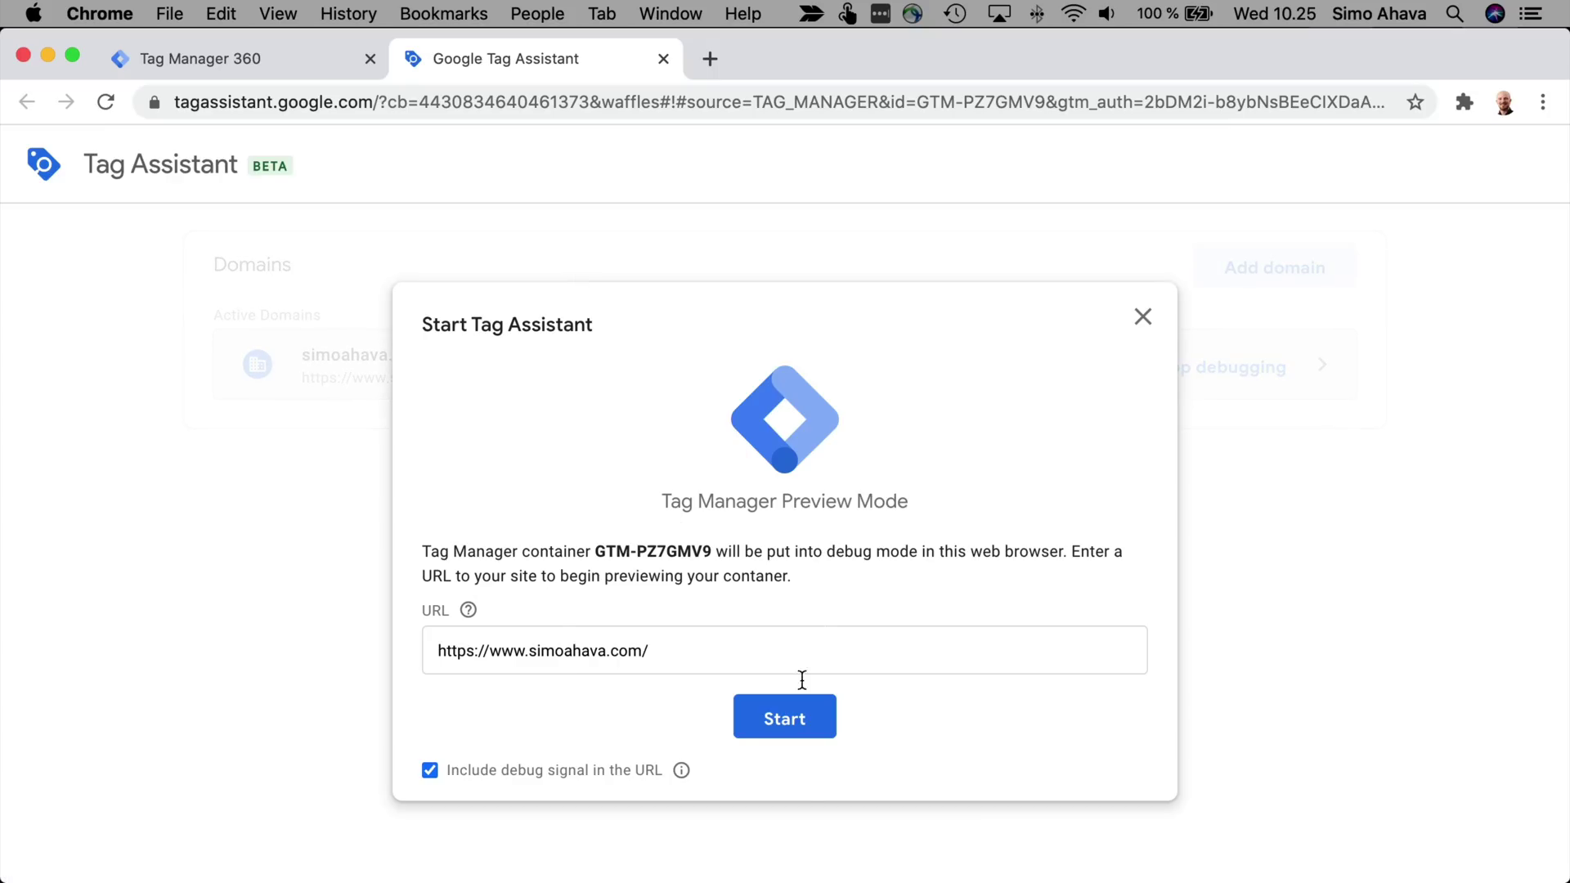
{"action": "left_click", "coordinate": [787, 720]}
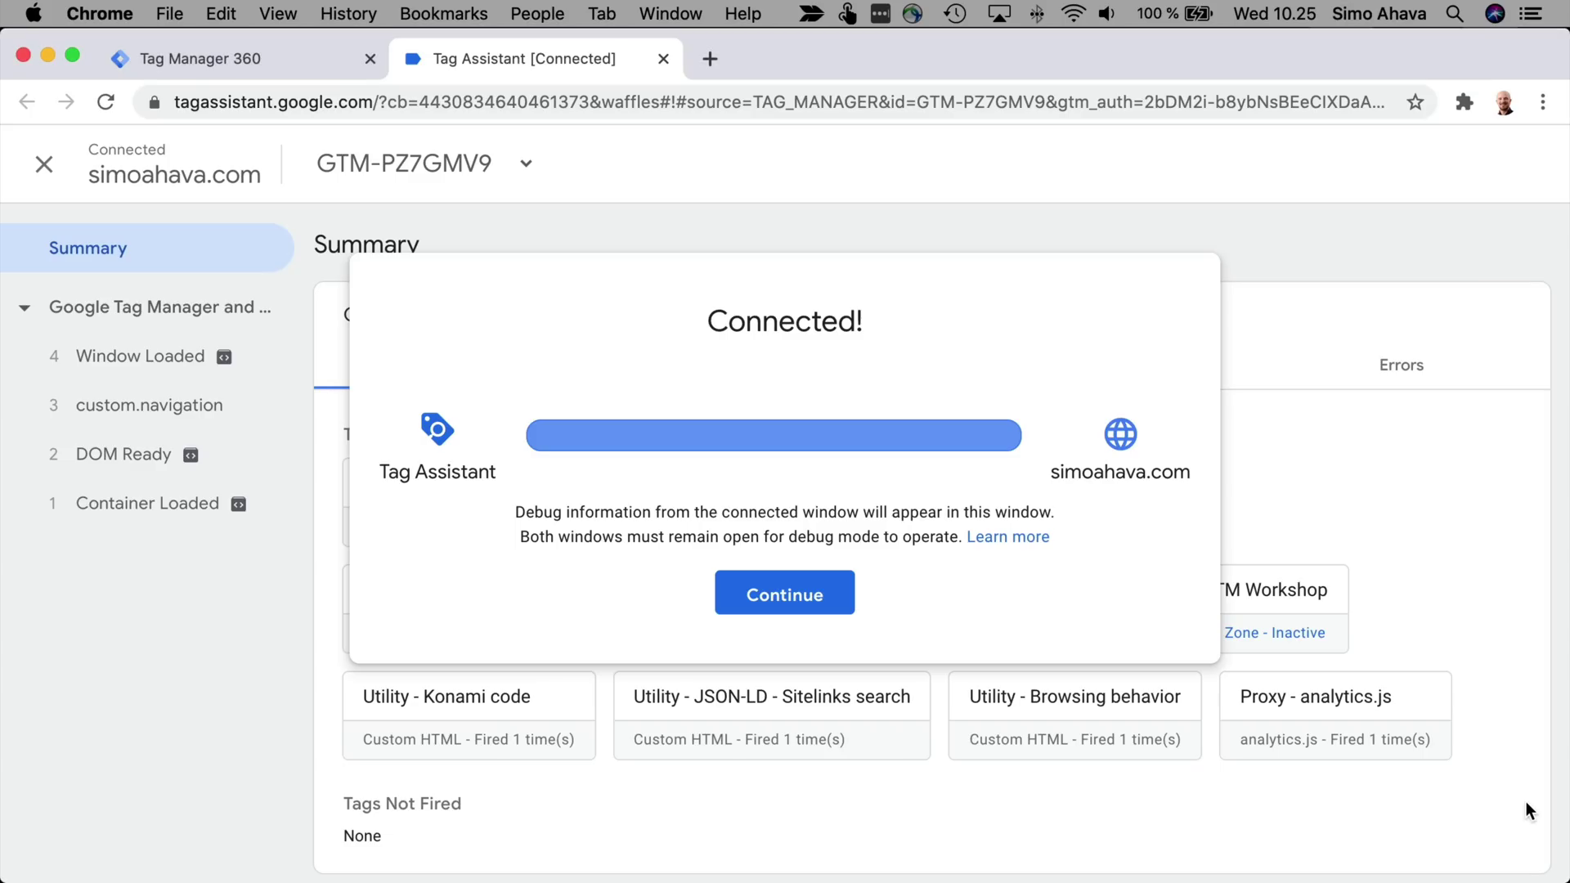
{"action": "left_click", "coordinate": [783, 609]}
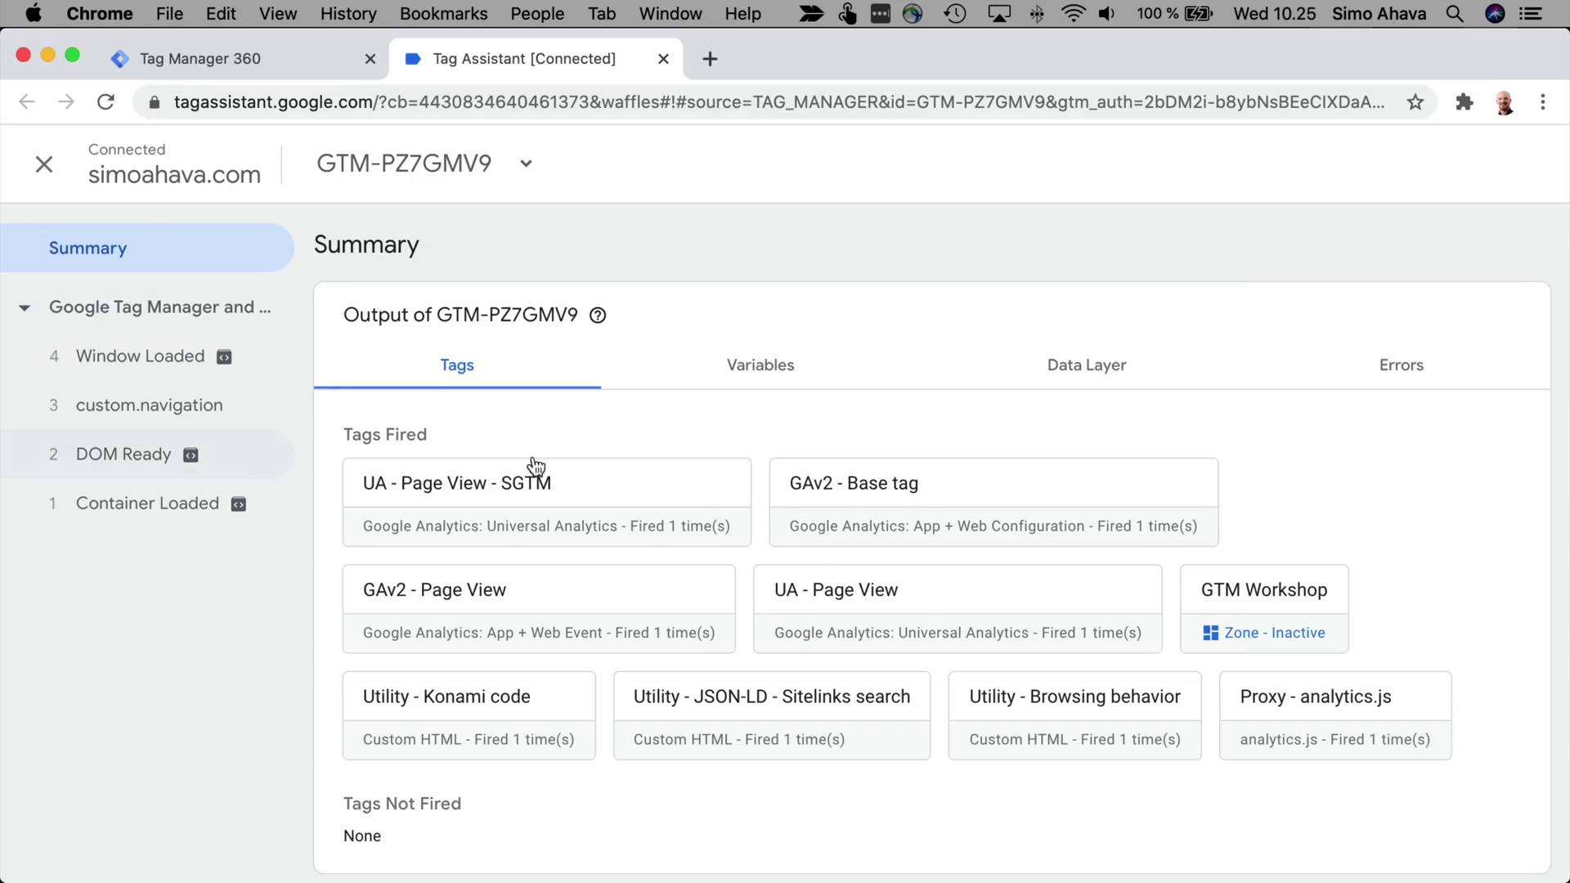
{"action": "key", "text": "super+grave"}
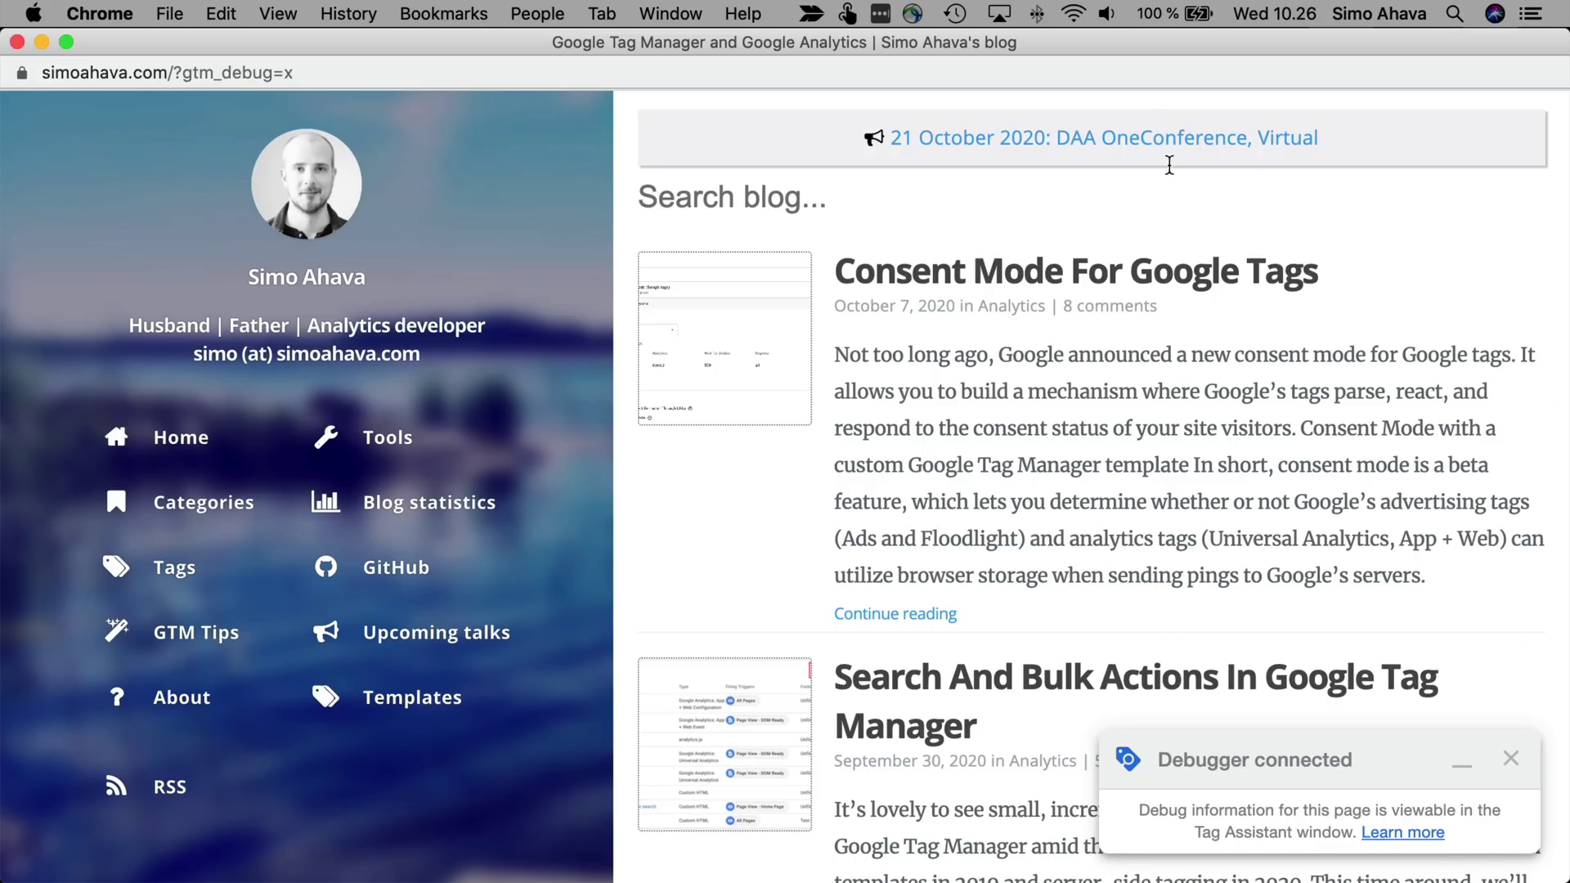
{"action": "scroll", "coordinate": [1054, 495], "scroll_direction": "down", "scroll_amount": 10}
{"action": "scroll", "coordinate": [1053, 495], "scroll_direction": "down", "scroll_amount": 10}
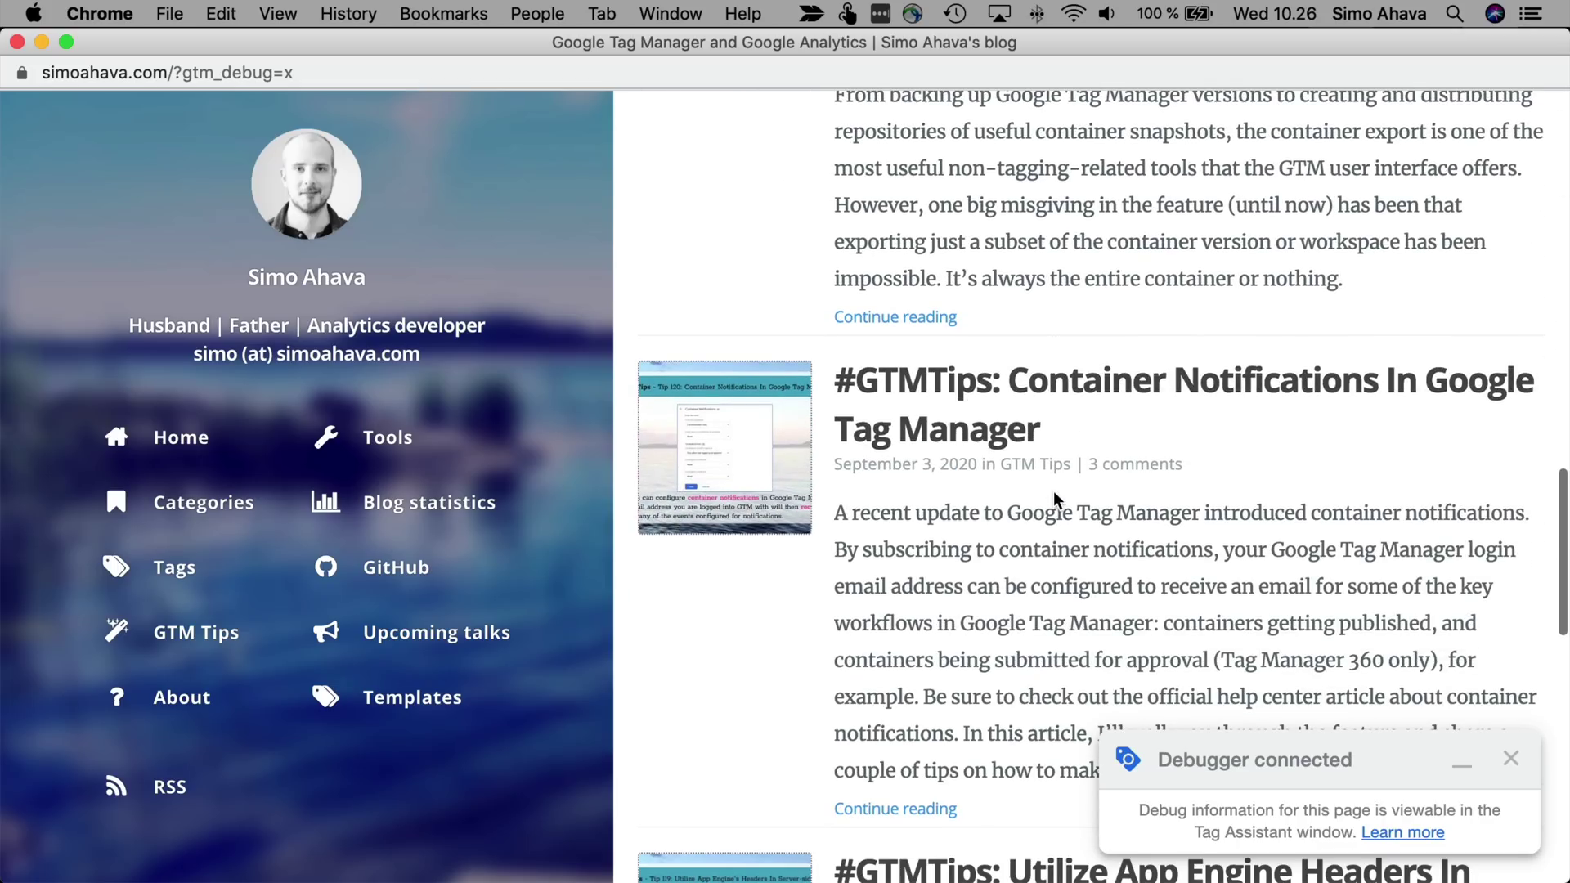
{"action": "left_click", "coordinate": [1463, 767]}
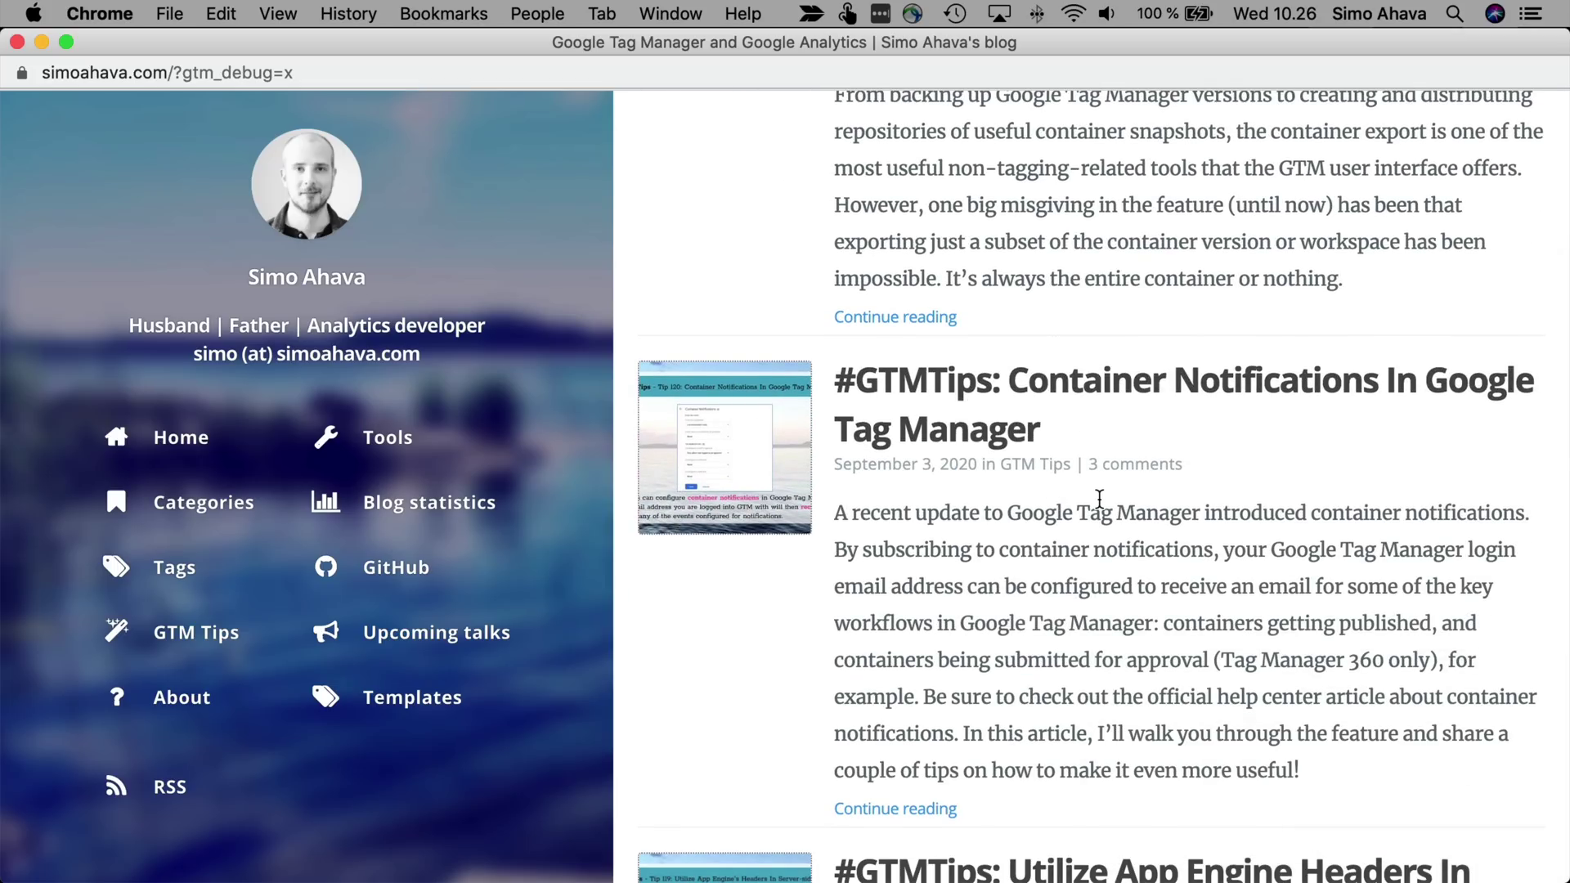
Inspect the Scroll Depth event, then open the Intelligent Tracking Prevention article on the blog.
{"action": "scroll", "coordinate": [1100, 499], "scroll_direction": "down", "scroll_amount": 13}
{"action": "scroll", "coordinate": [1099, 499], "scroll_direction": "up", "scroll_amount": 17}
{"action": "scroll", "coordinate": [1100, 499], "scroll_direction": "up", "scroll_amount": 5}
{"action": "key", "text": "super+grave"}
{"action": "left_click", "coordinate": [148, 357]}
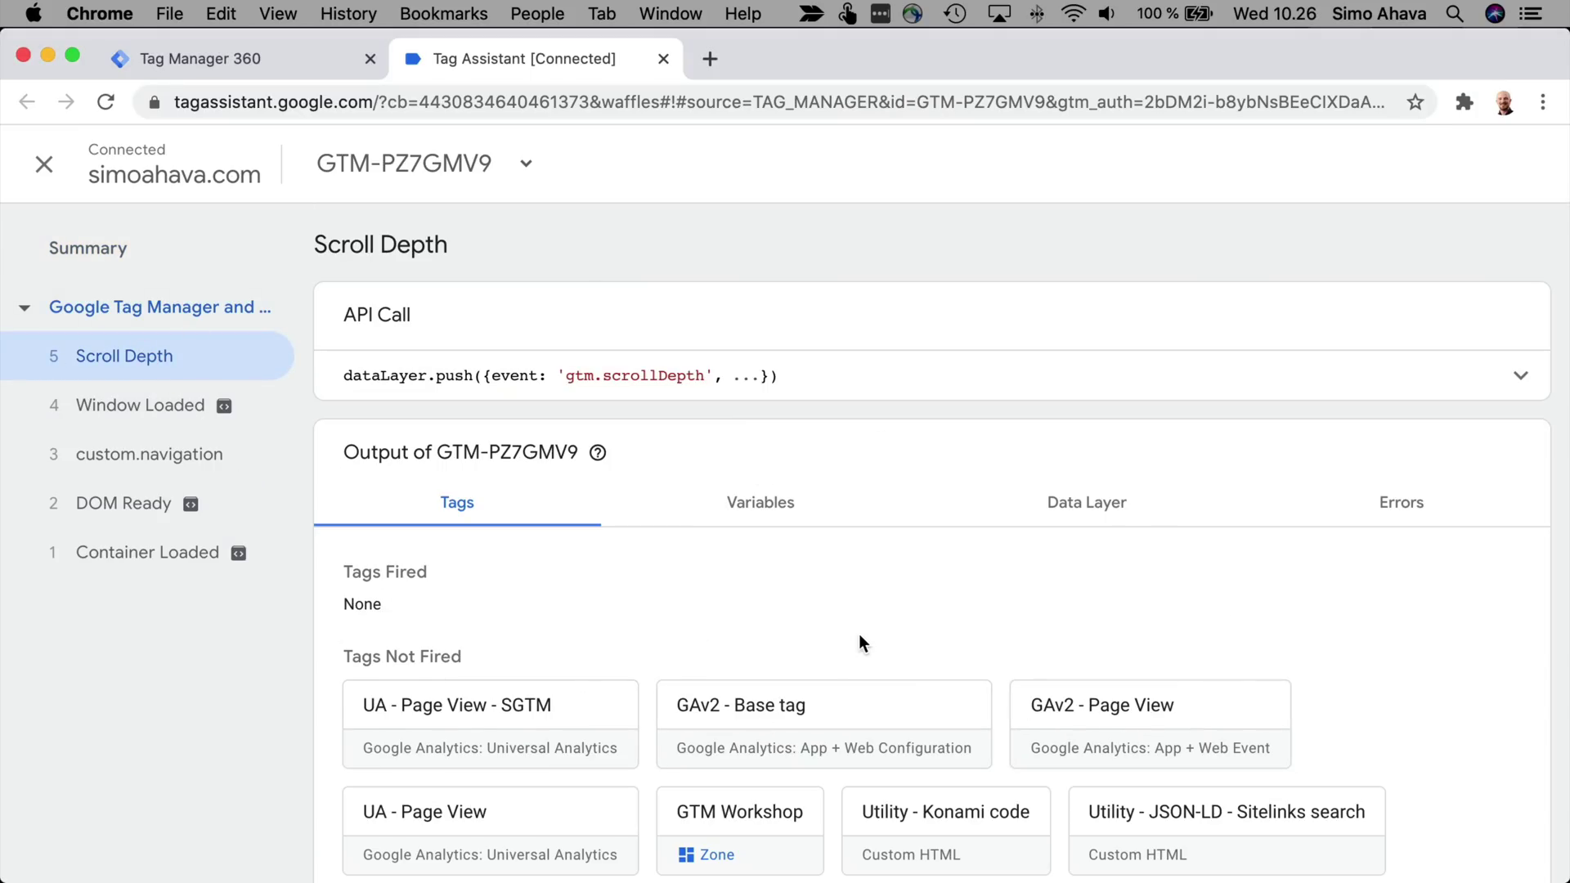
{"action": "key", "text": "super+grave"}
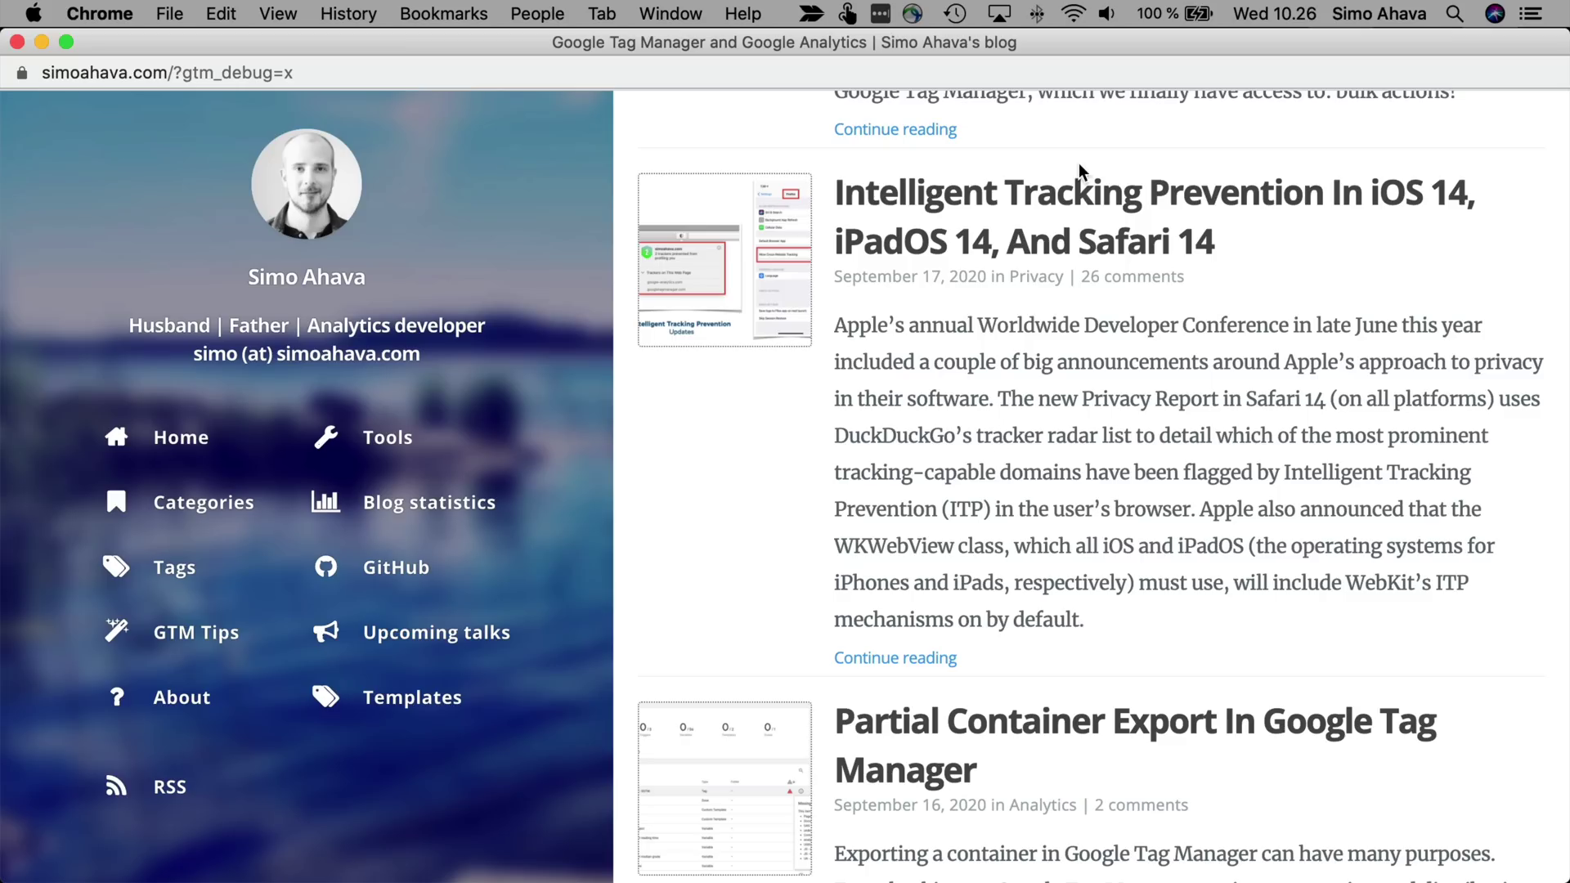
{"action": "left_click", "coordinate": [1018, 194]}
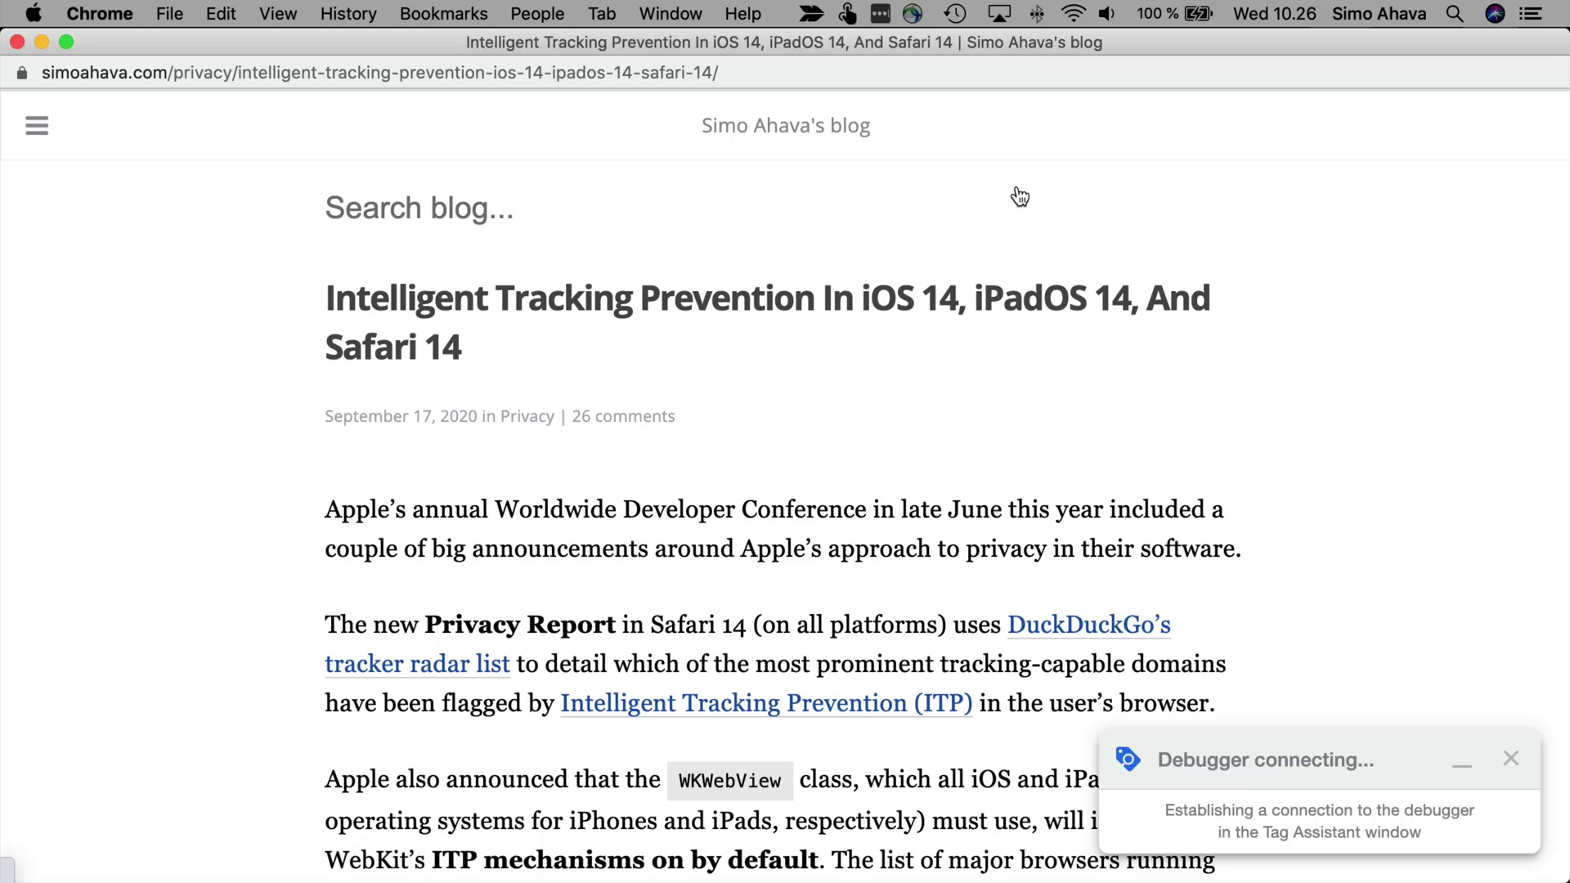
{"action": "key", "text": "super+grave"}
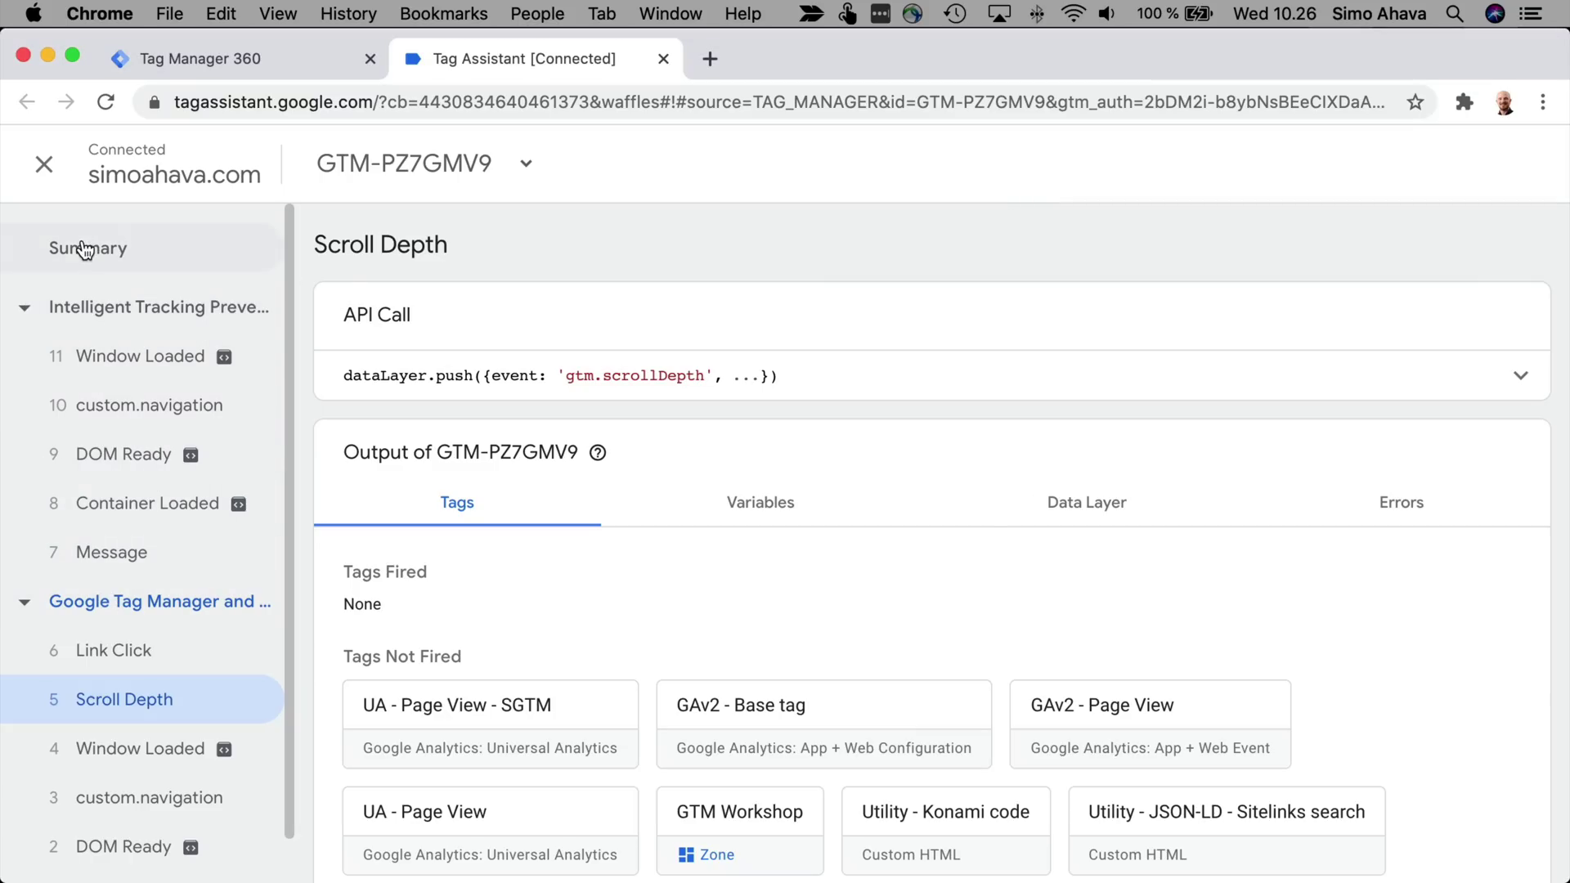
View tags fired on the ITP article page and collapse and re-expand both pages' event lists.
{"action": "left_click", "coordinate": [85, 543]}
{"action": "left_click", "coordinate": [67, 306]}
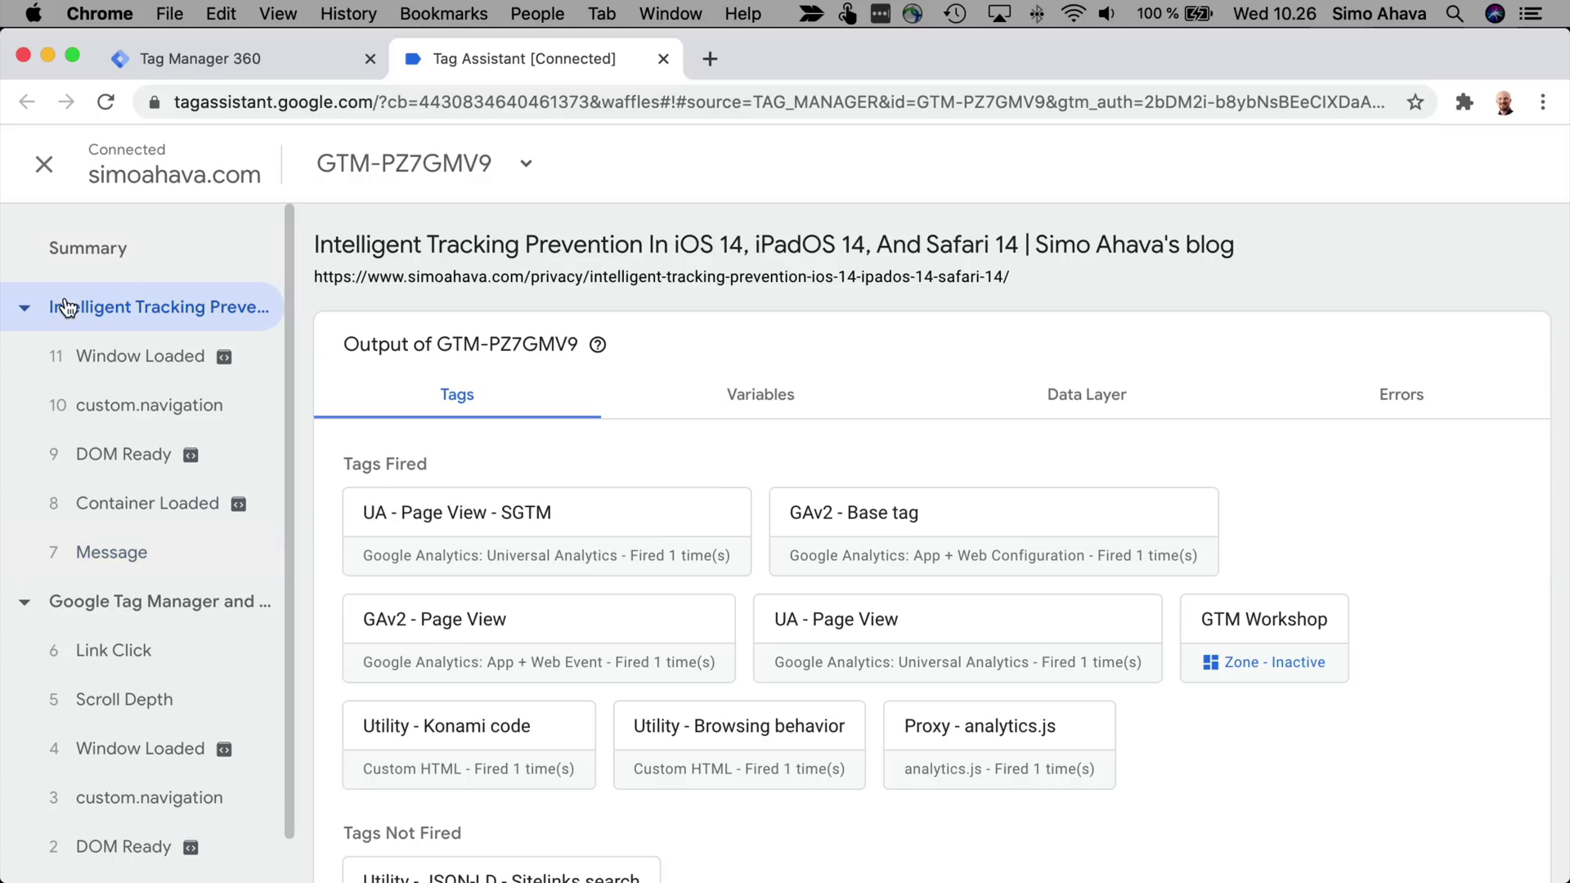
{"action": "left_click", "coordinate": [31, 309]}
{"action": "left_click", "coordinate": [31, 309]}
{"action": "left_click", "coordinate": [21, 601]}
{"action": "left_click", "coordinate": [21, 601]}
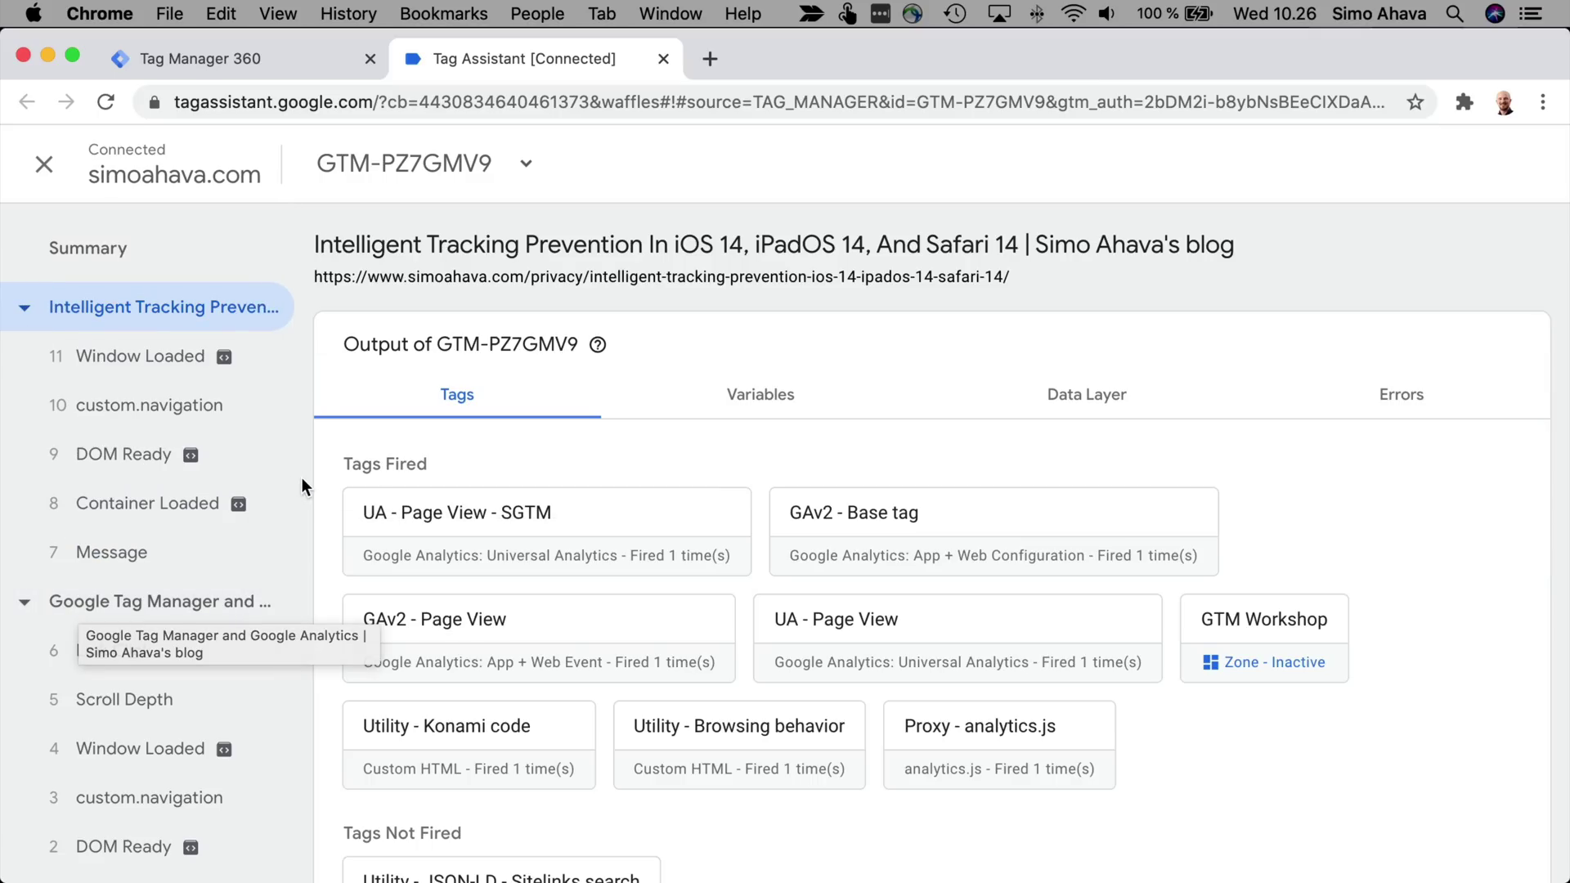
Inspect the Message event's data layer push and values, then open Container Loaded.
{"action": "left_click", "coordinate": [109, 554]}
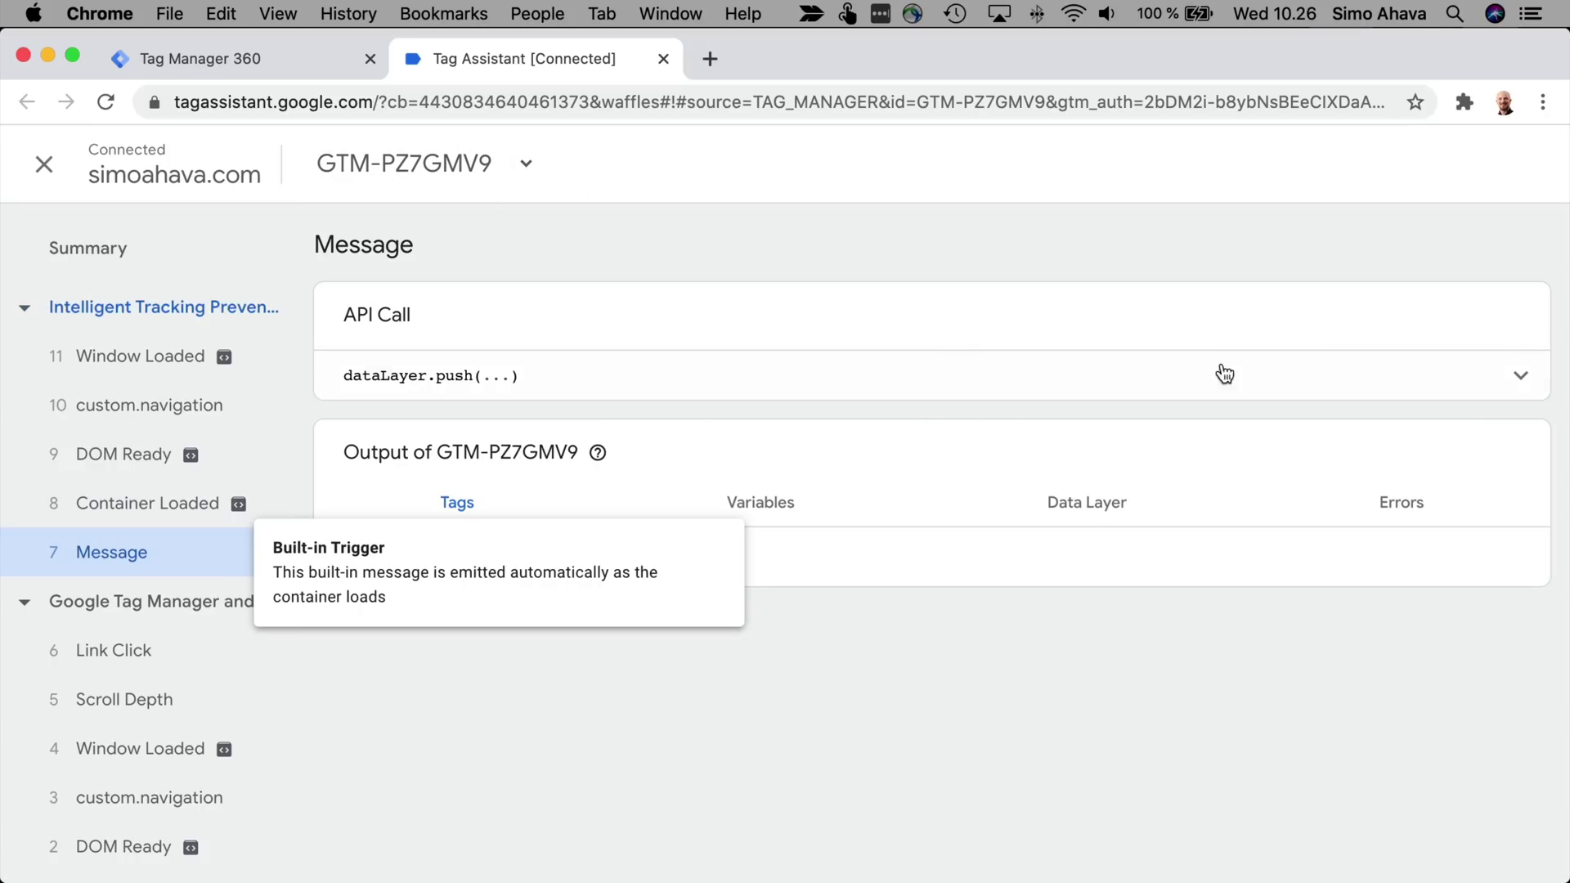
{"action": "left_click", "coordinate": [1508, 381]}
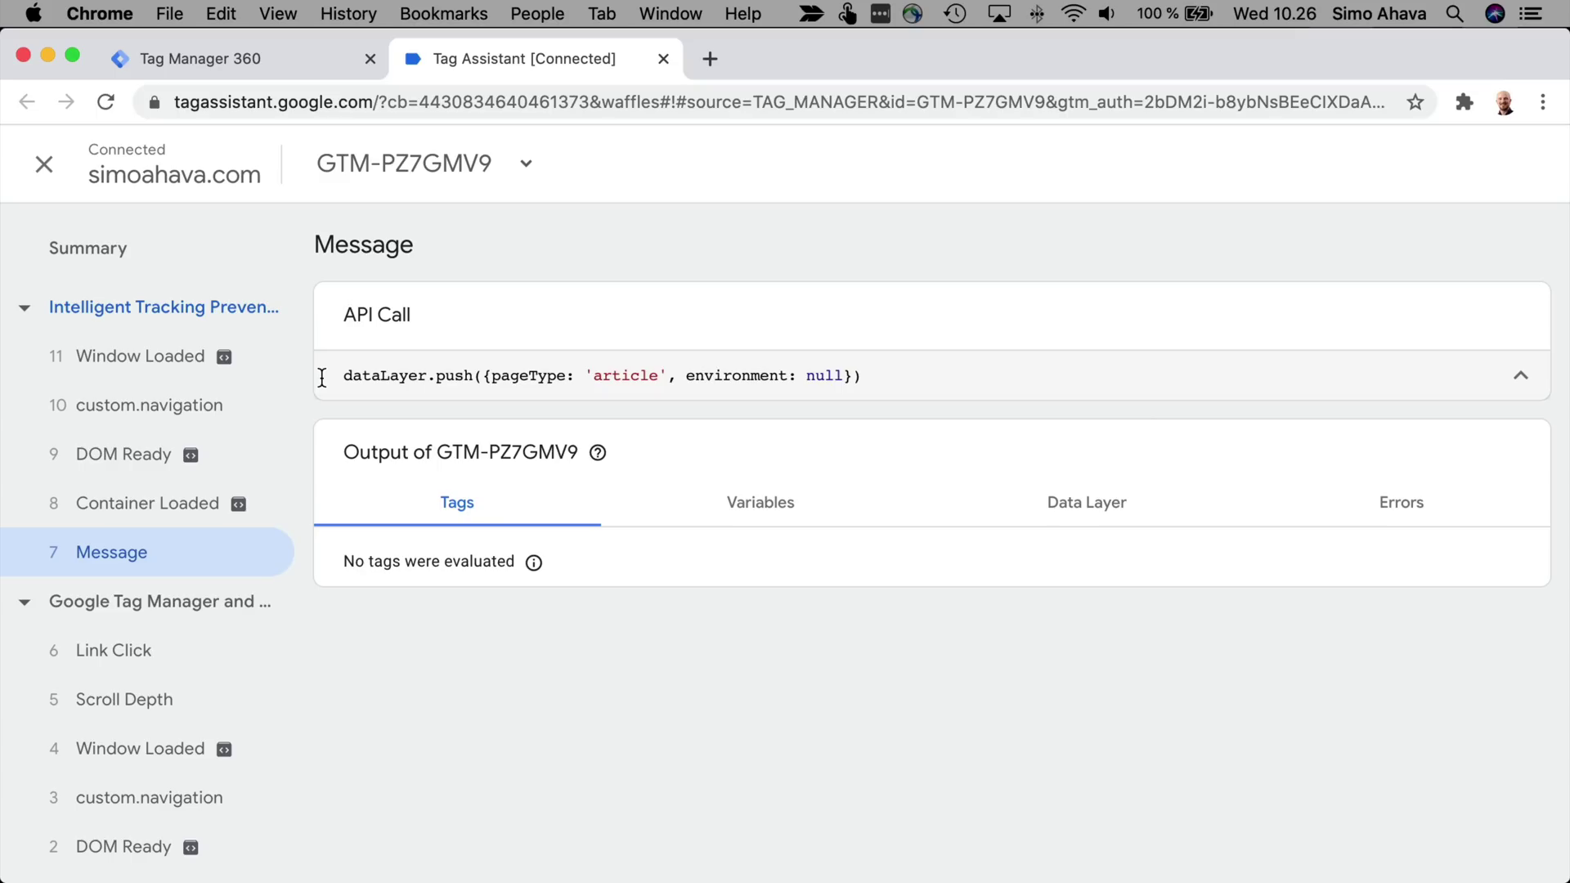
{"action": "left_click", "coordinate": [1135, 517]}
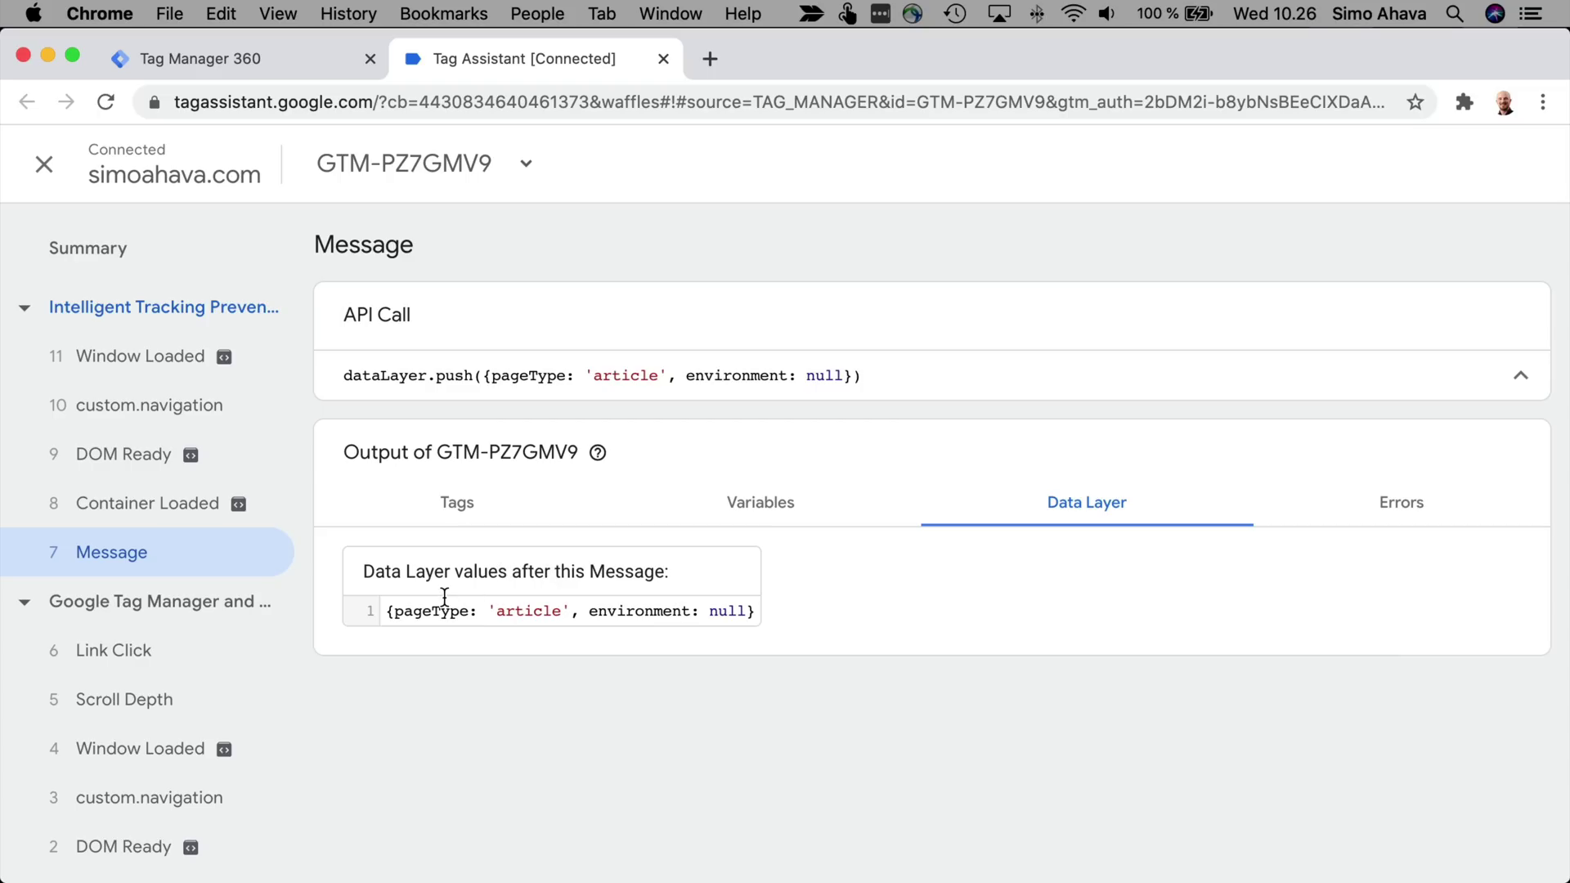
{"action": "left_click", "coordinate": [146, 501]}
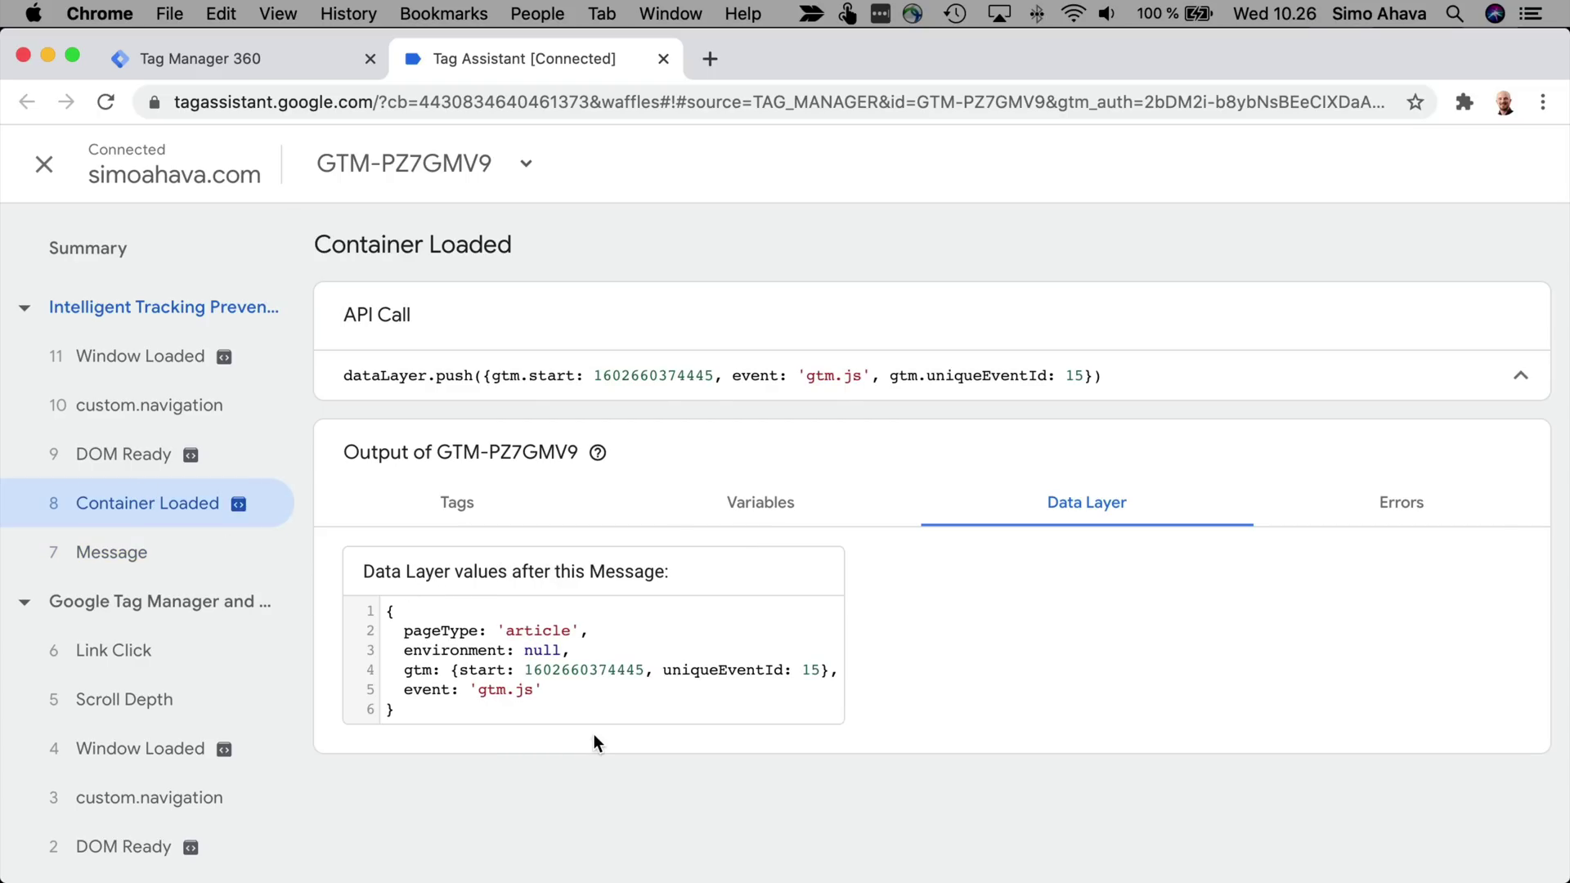
Review tags fired on Container Loaded and DOM Ready, opening the UA - Page View tag details.
{"action": "left_click", "coordinate": [435, 521]}
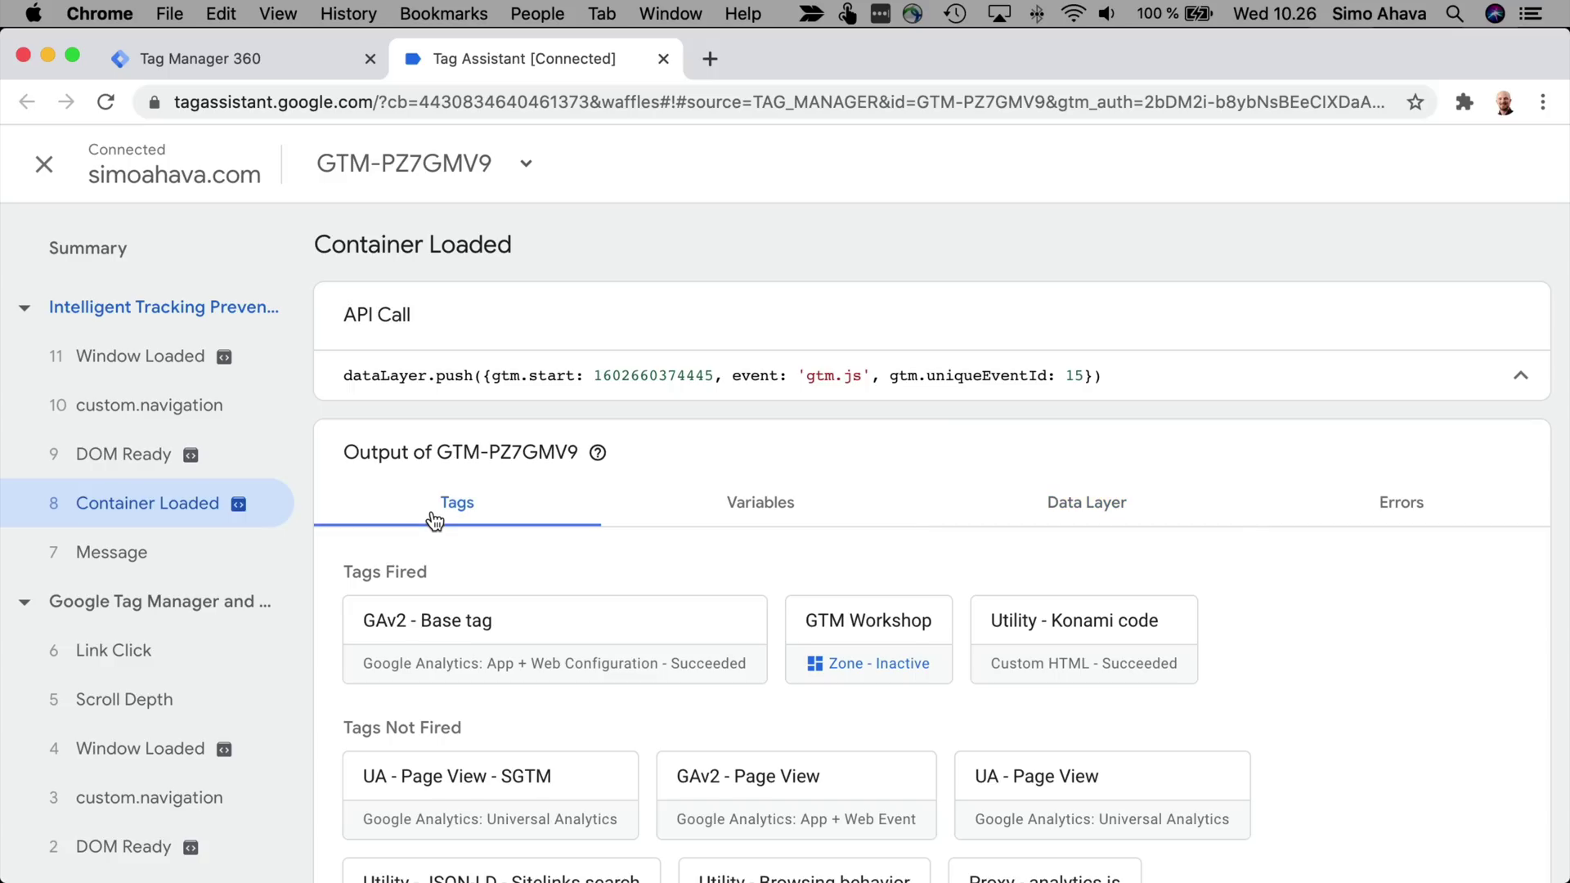
{"action": "scroll", "coordinate": [535, 577], "scroll_direction": "down", "scroll_amount": 2}
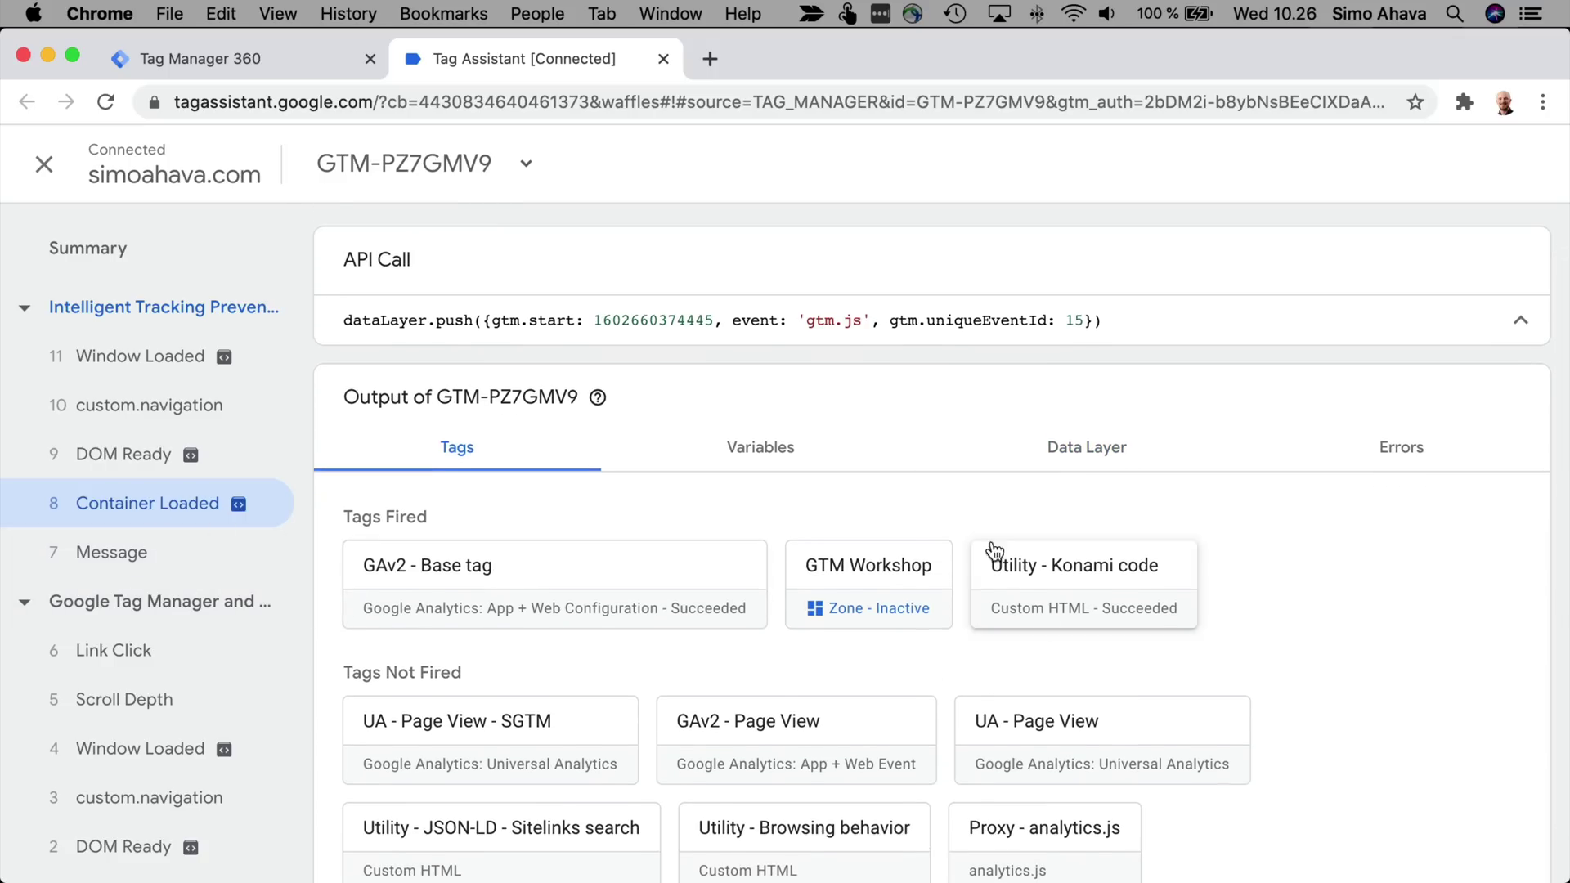
{"action": "left_click", "coordinate": [152, 463]}
{"action": "left_click", "coordinate": [516, 681]}
{"action": "scroll", "coordinate": [903, 397], "scroll_direction": "down", "scroll_amount": 2}
{"action": "scroll", "coordinate": [903, 397], "scroll_direction": "up", "scroll_amount": 2}
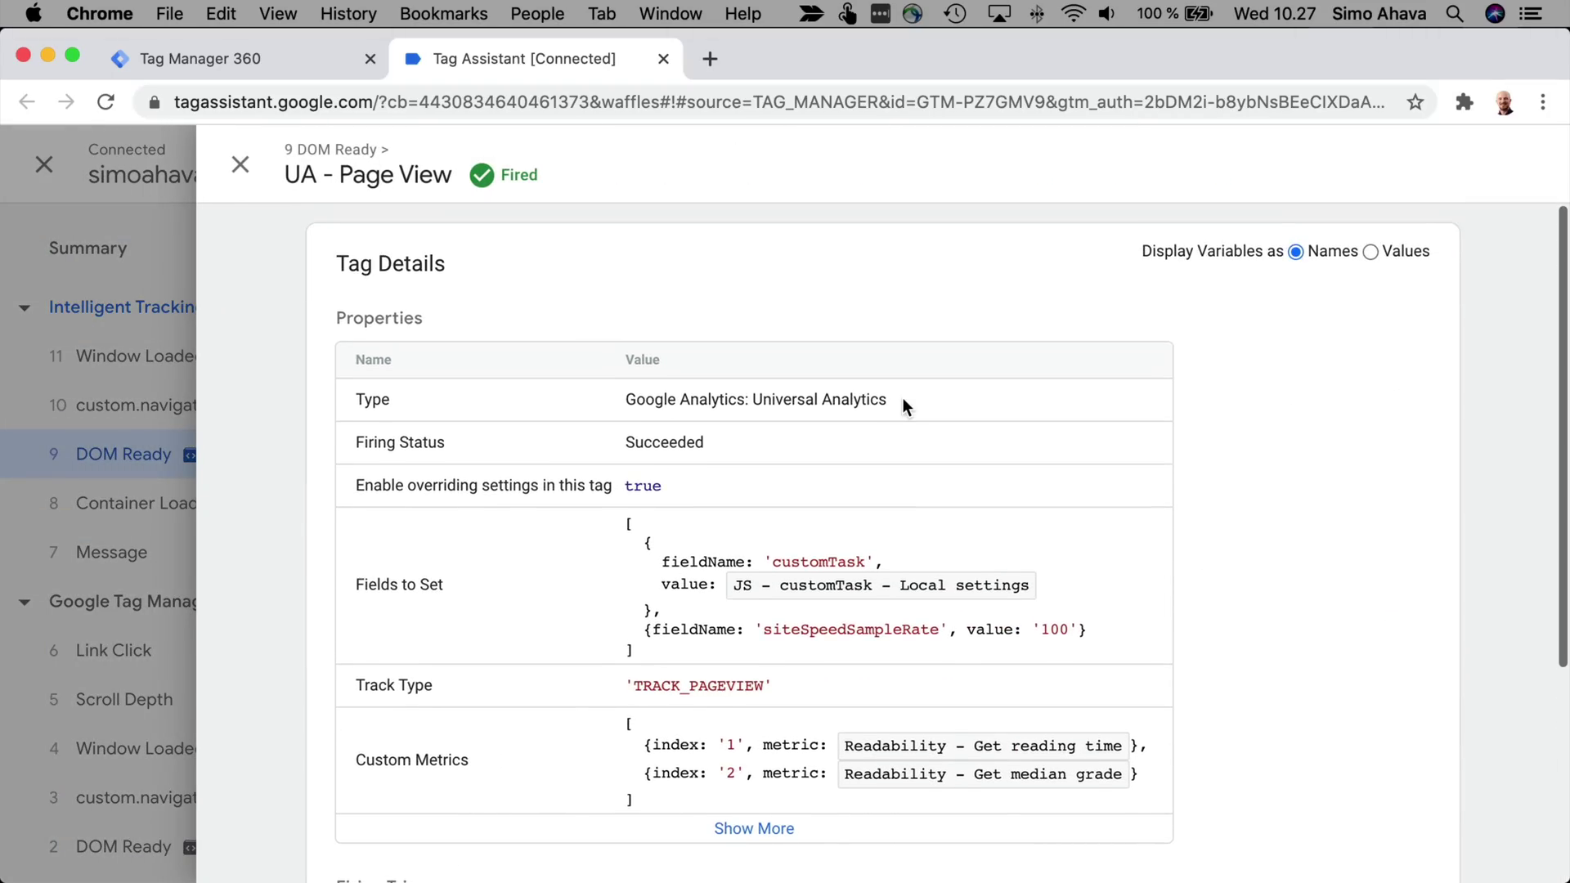
{"action": "left_click", "coordinate": [1366, 253]}
{"action": "scroll", "coordinate": [899, 424], "scroll_direction": "down", "scroll_amount": 3}
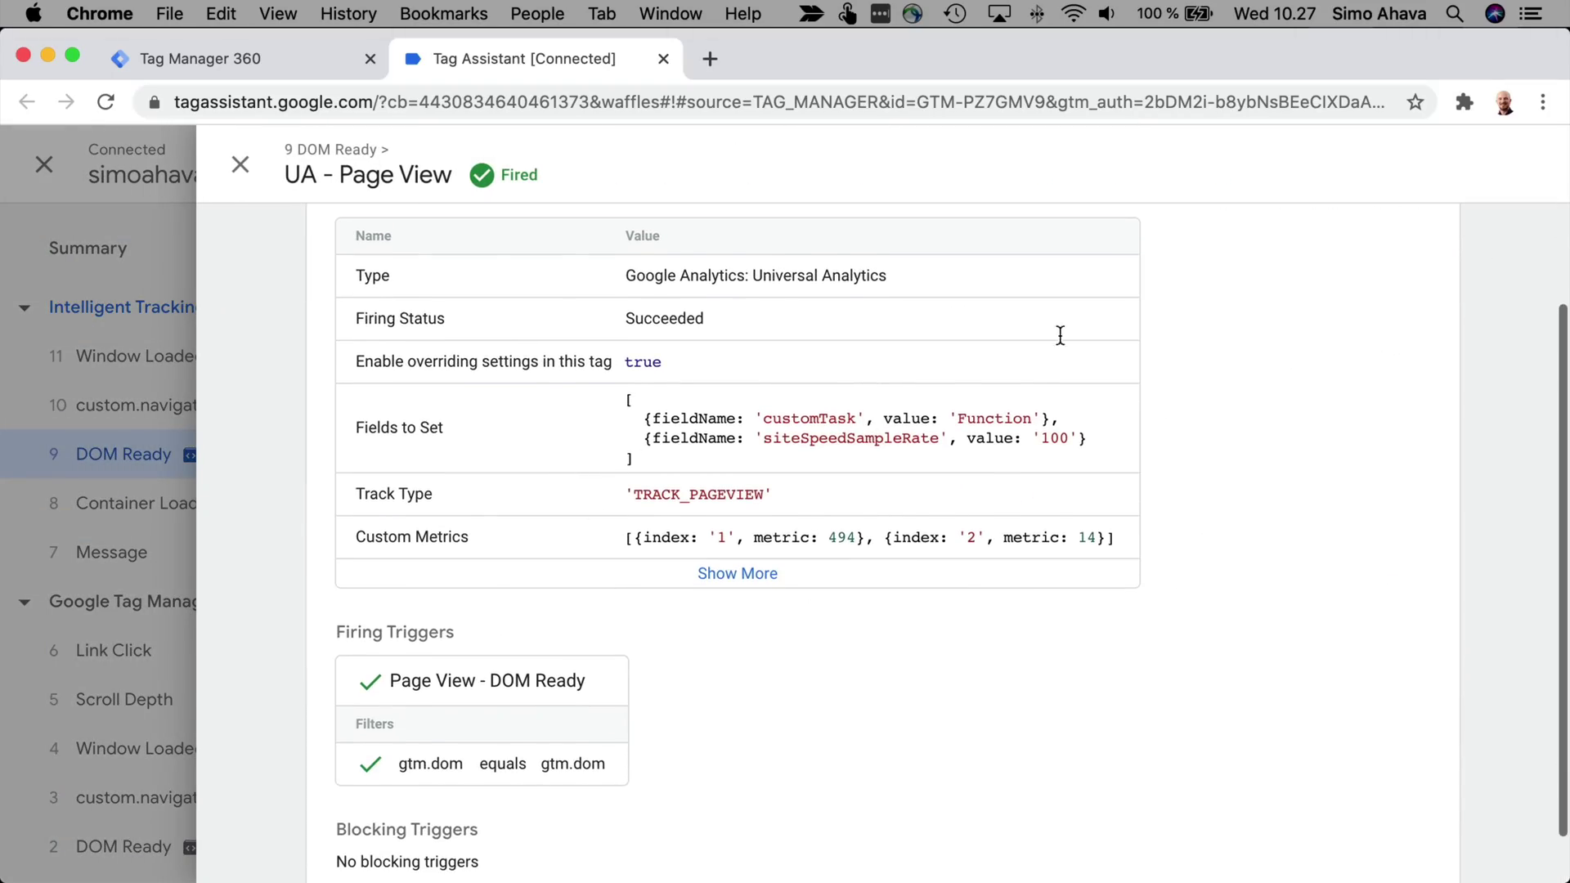
{"action": "left_click", "coordinate": [739, 575]}
{"action": "scroll", "coordinate": [852, 551], "scroll_direction": "up", "scroll_amount": 5}
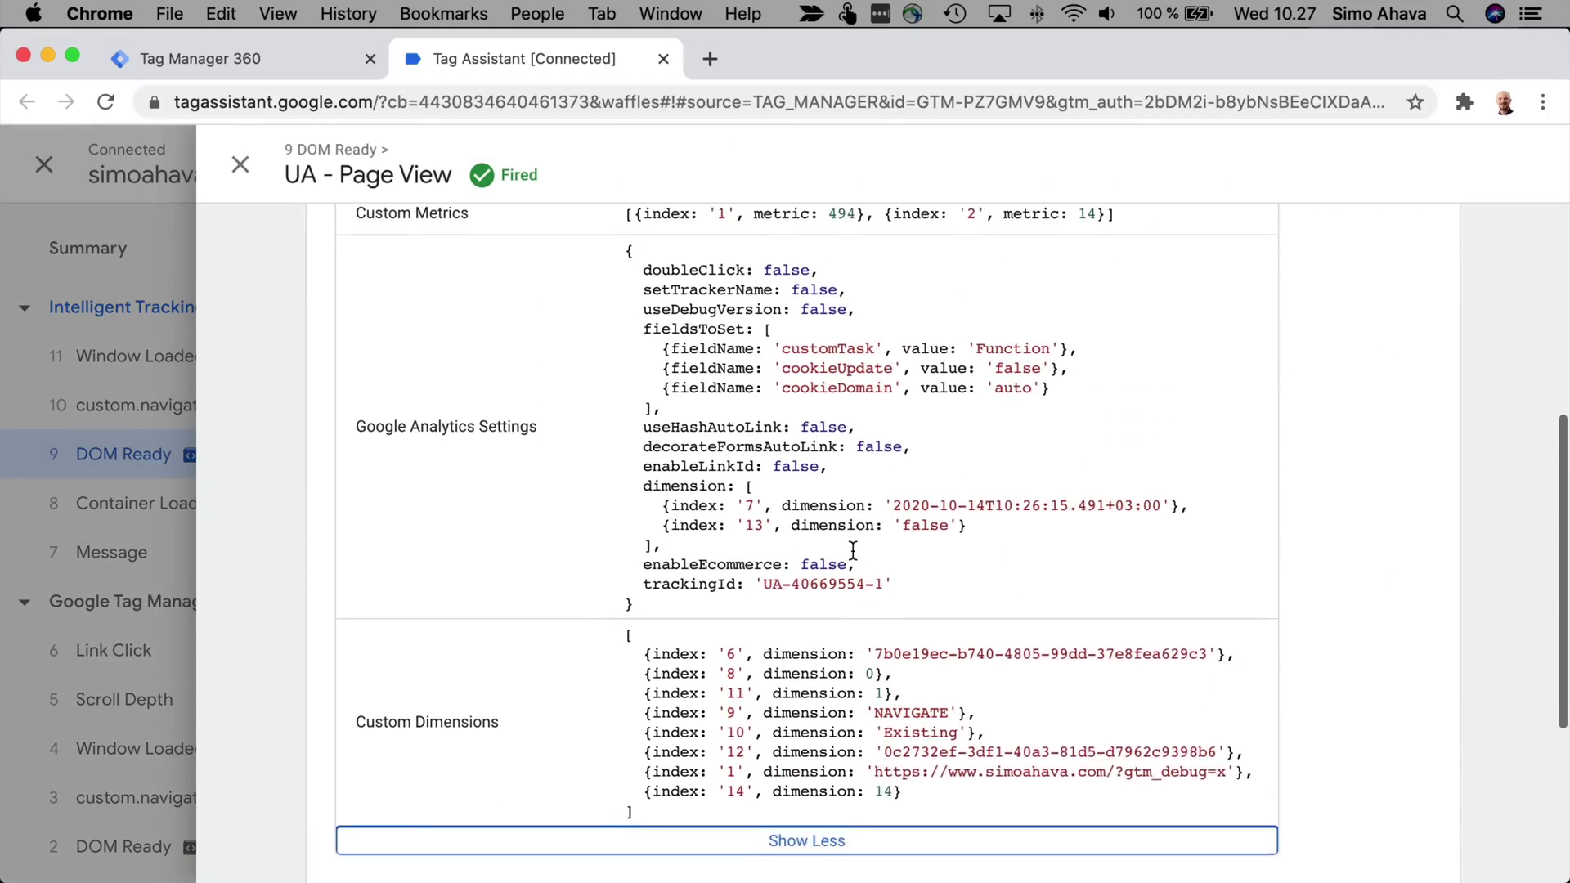
{"action": "scroll", "coordinate": [853, 550], "scroll_direction": "up", "scroll_amount": 5}
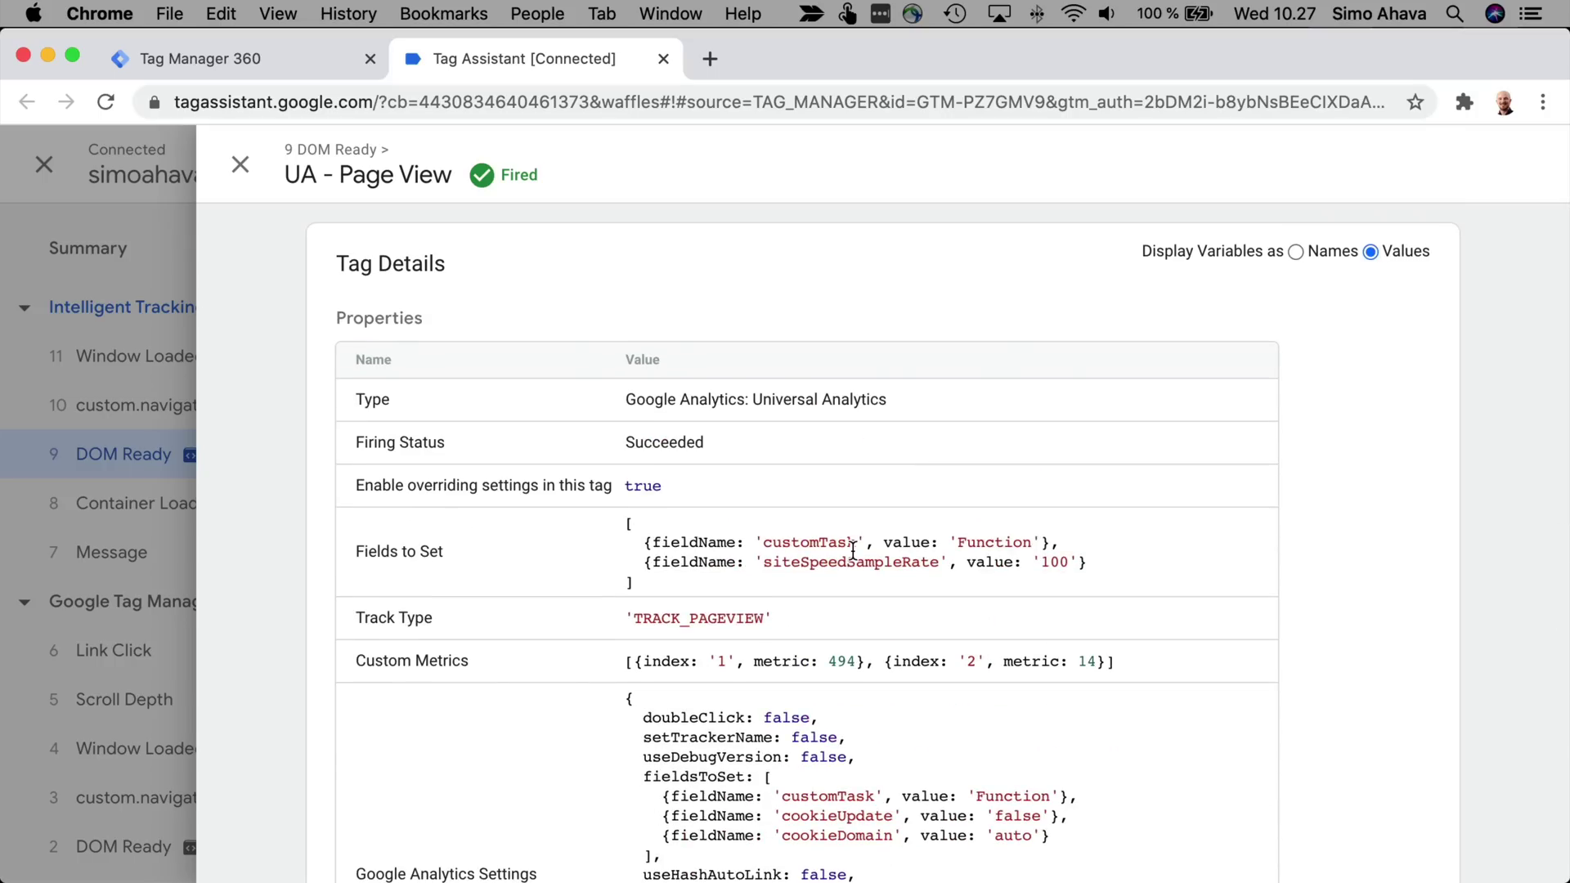
{"action": "scroll", "coordinate": [853, 551], "scroll_direction": "down", "scroll_amount": 10}
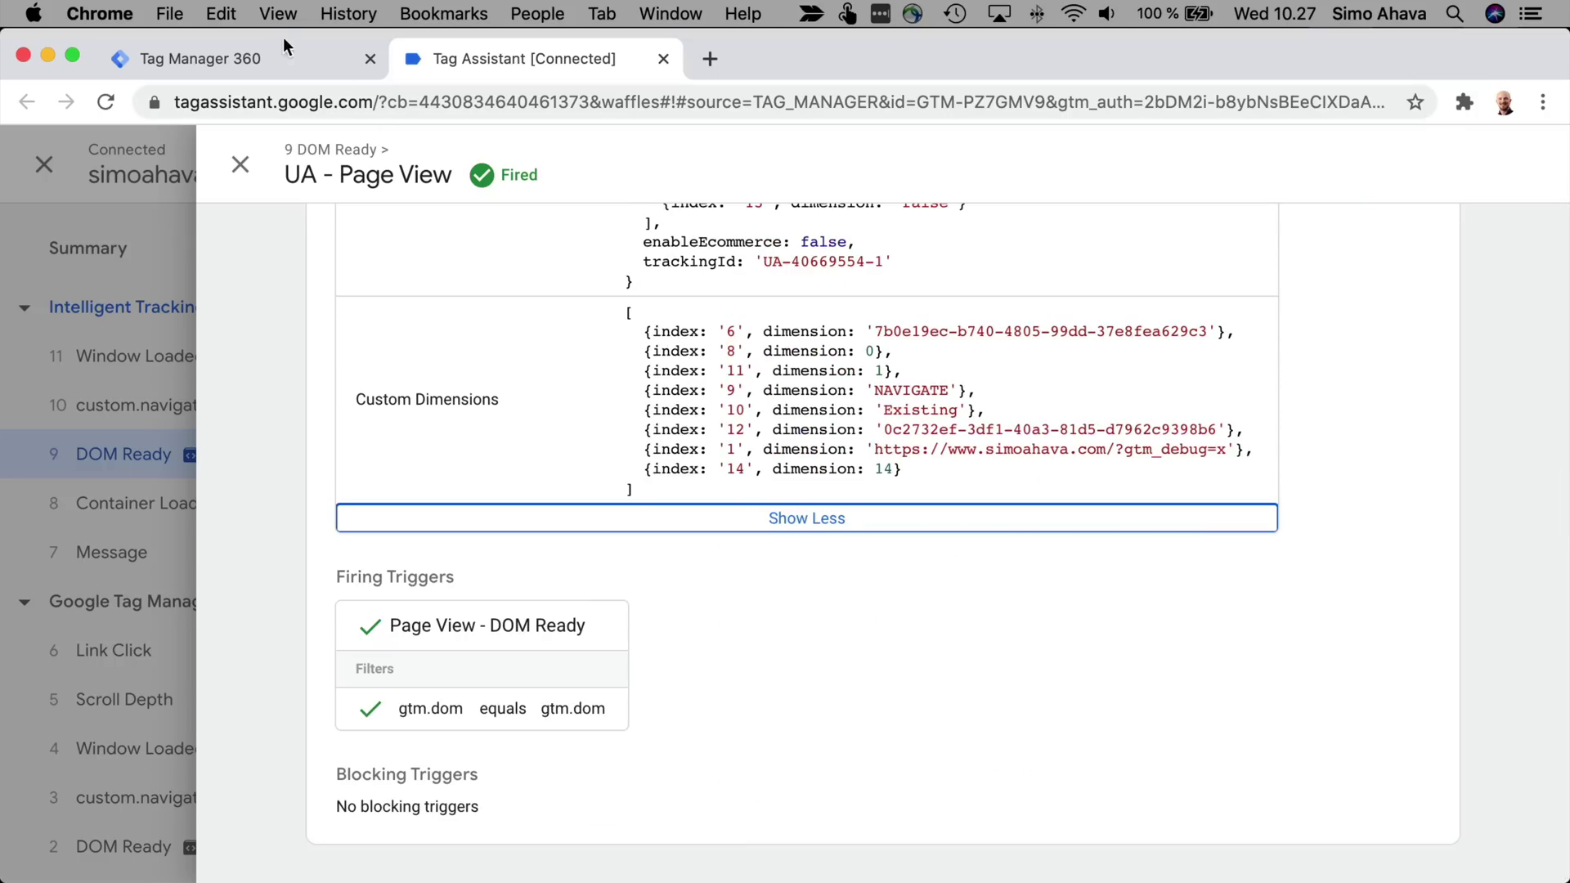
{"action": "left_click", "coordinate": [239, 165]}
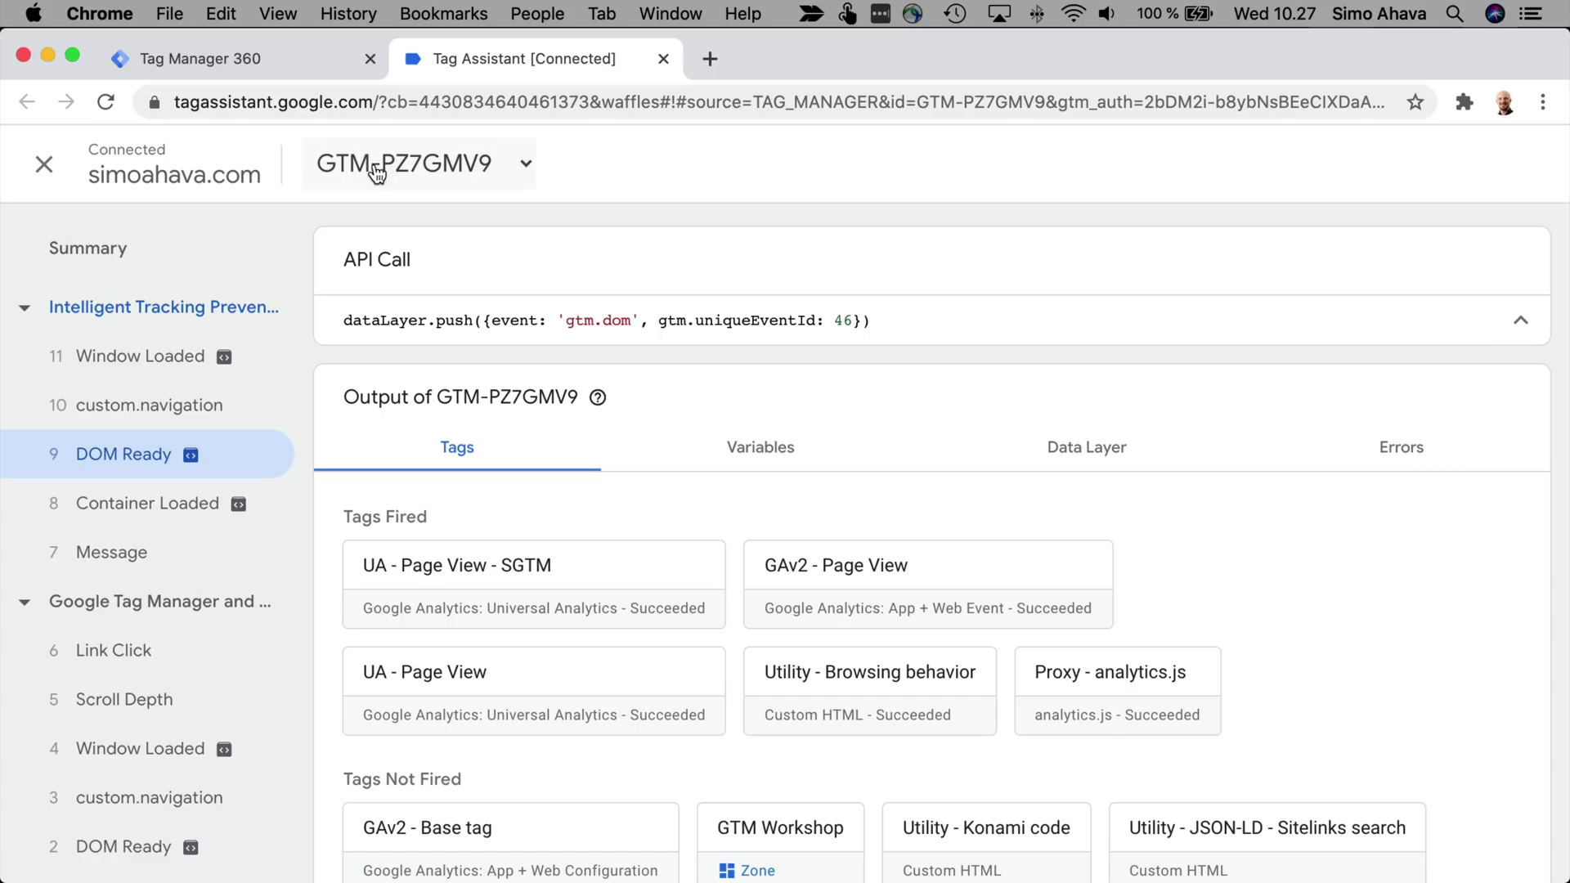
Switch the debug output to G-N5L9GMNDT5 and open its Container Loaded and Page View events.
{"action": "left_click", "coordinate": [514, 169]}
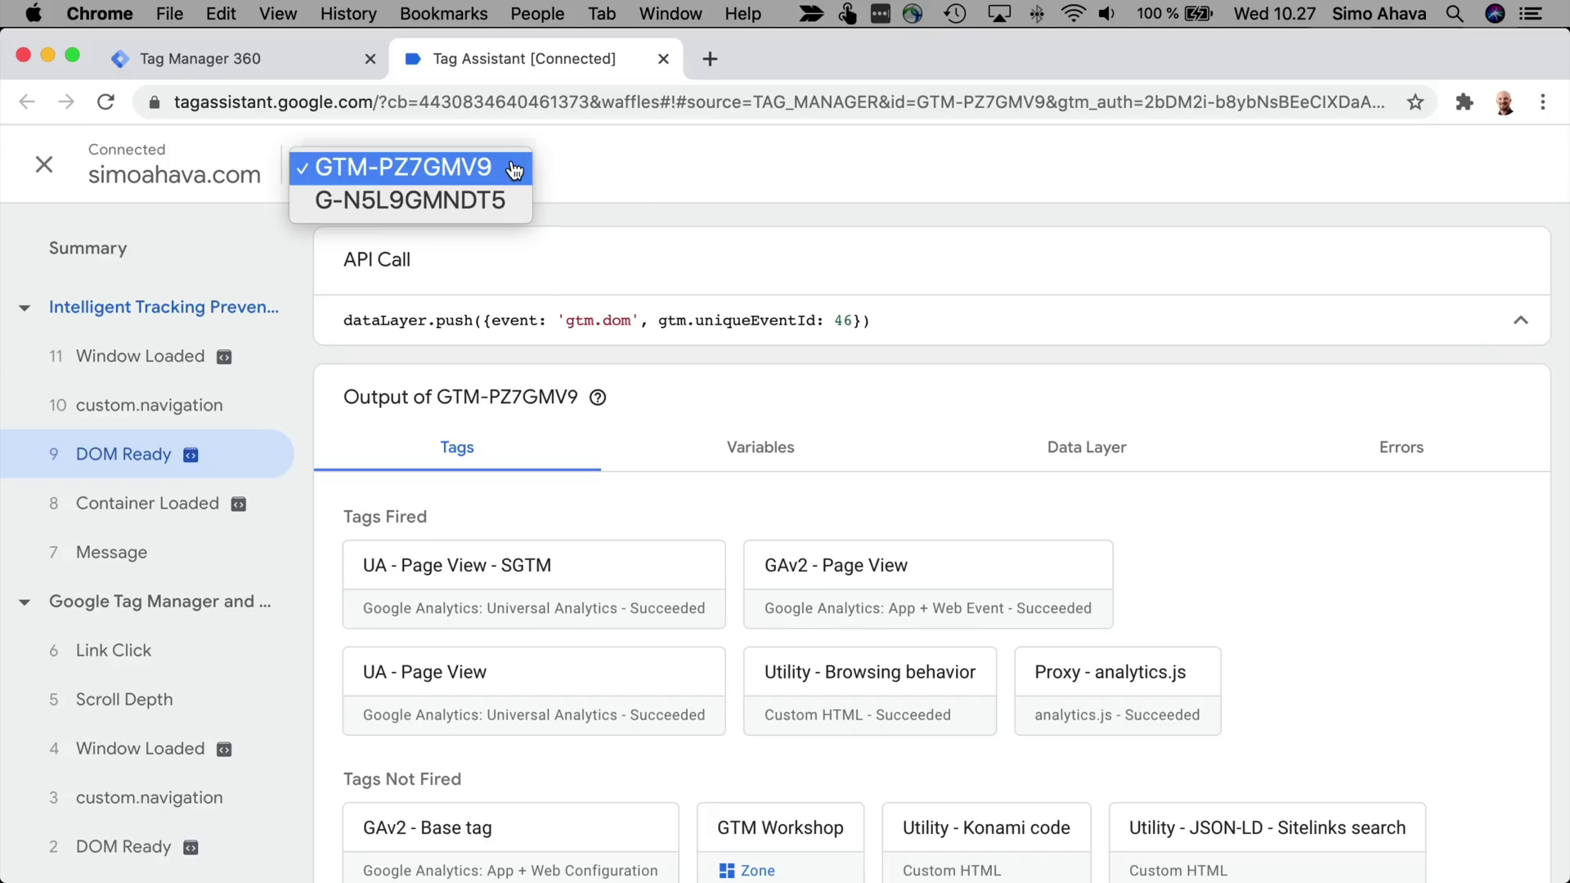
{"action": "left_click", "coordinate": [421, 211]}
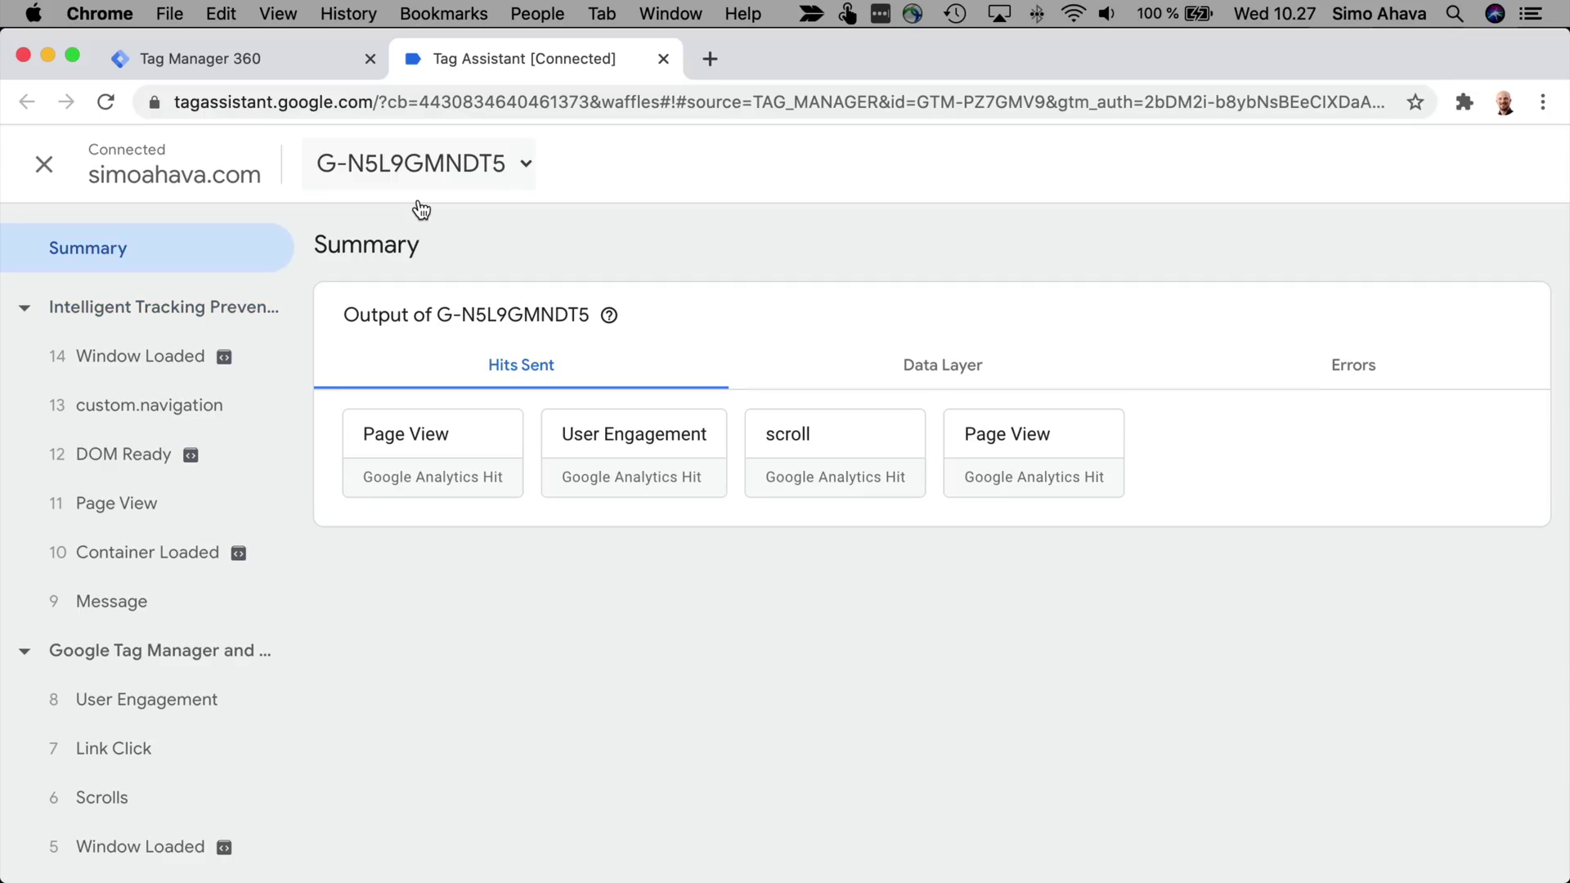
{"action": "scroll", "coordinate": [151, 399], "scroll_direction": "down", "scroll_amount": 3}
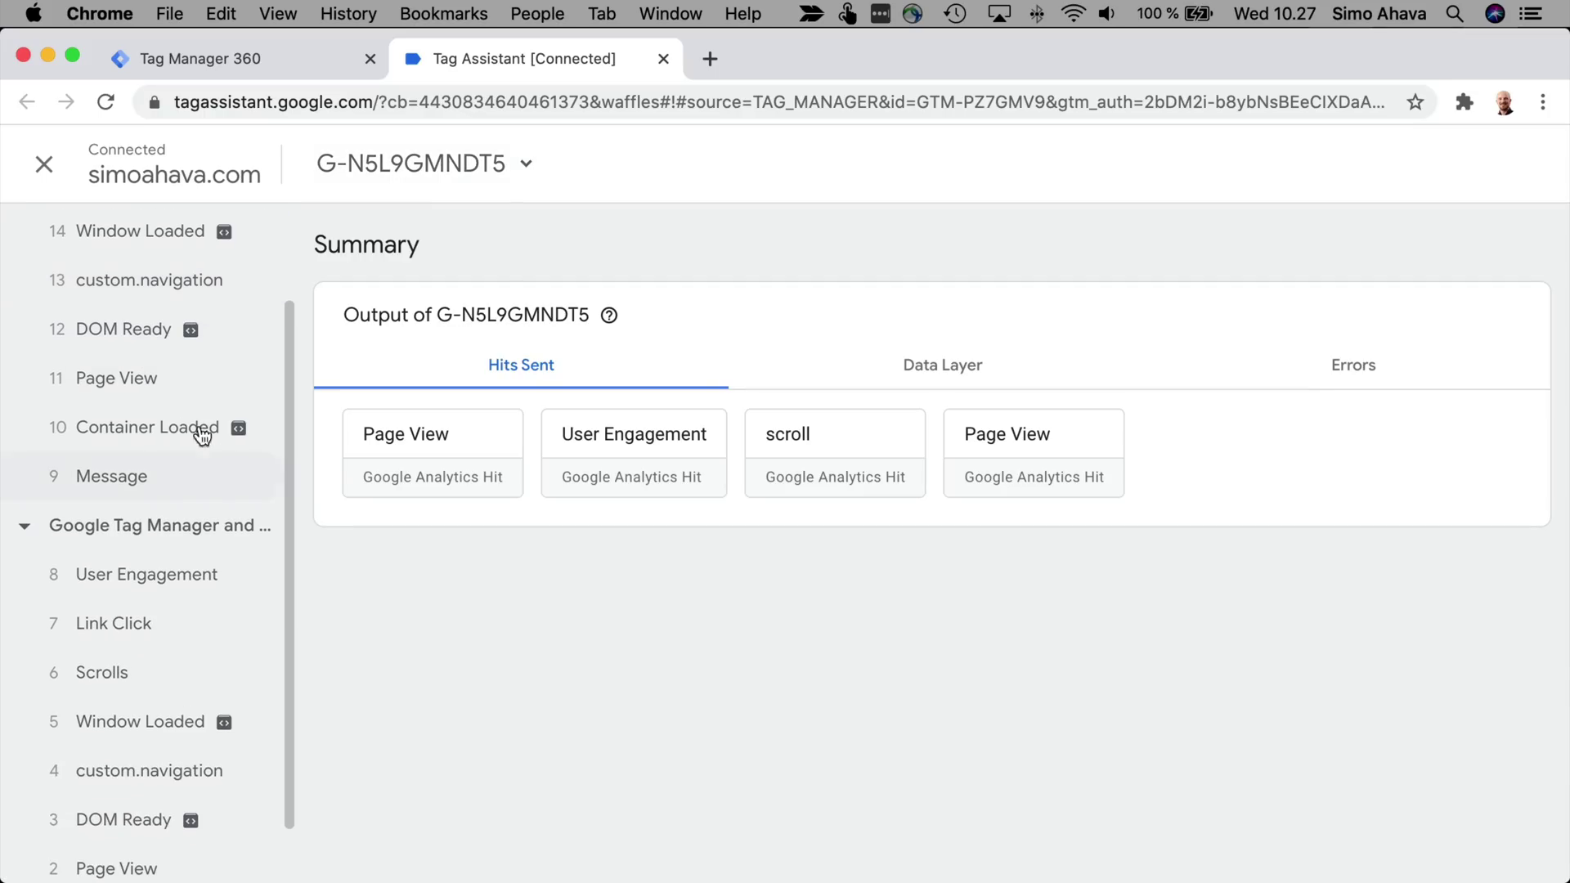
{"action": "scroll", "coordinate": [172, 403], "scroll_direction": "up", "scroll_amount": 3}
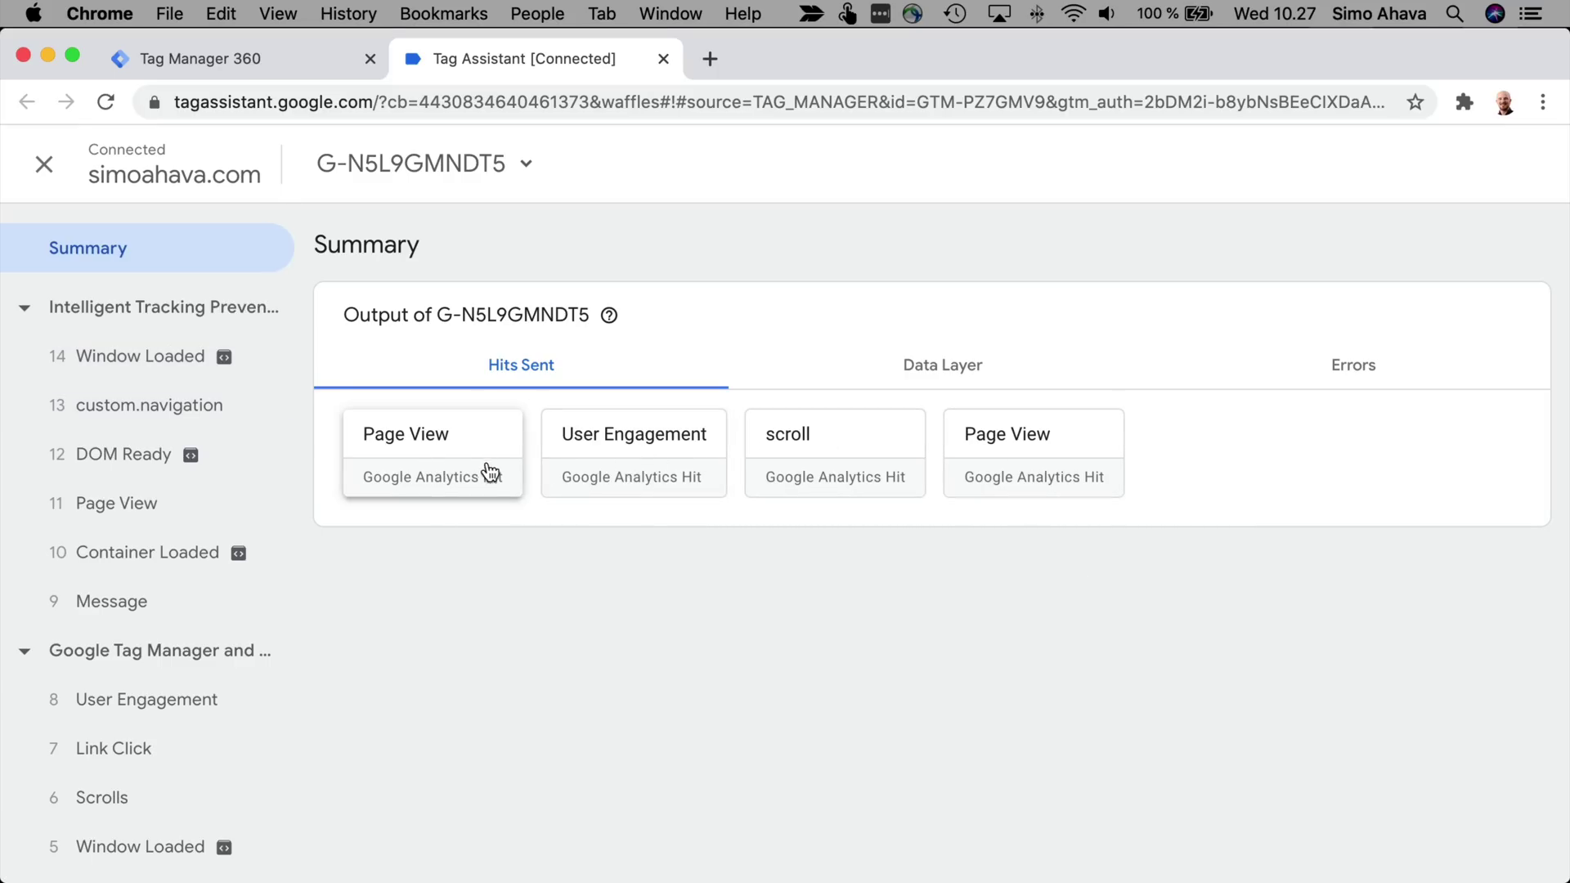
{"action": "left_click", "coordinate": [129, 550]}
{"action": "left_click", "coordinate": [127, 502]}
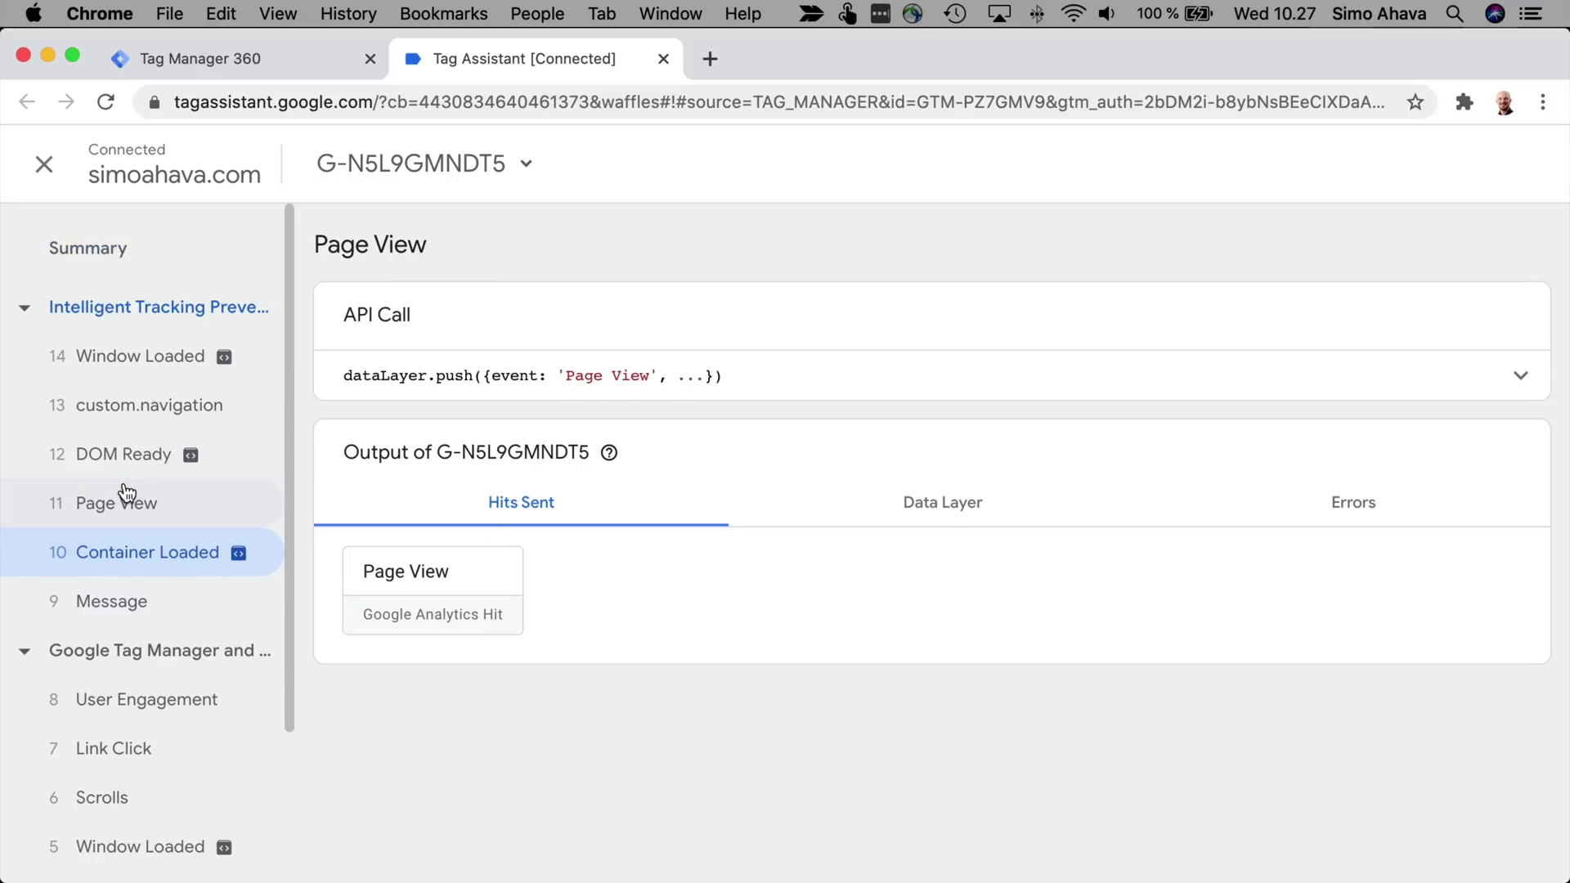
Review the Page View hit's parameters, then look at the User Engagement and Link Click events.
{"action": "left_click", "coordinate": [402, 600]}
{"action": "scroll", "coordinate": [795, 517], "scroll_direction": "down", "scroll_amount": 3}
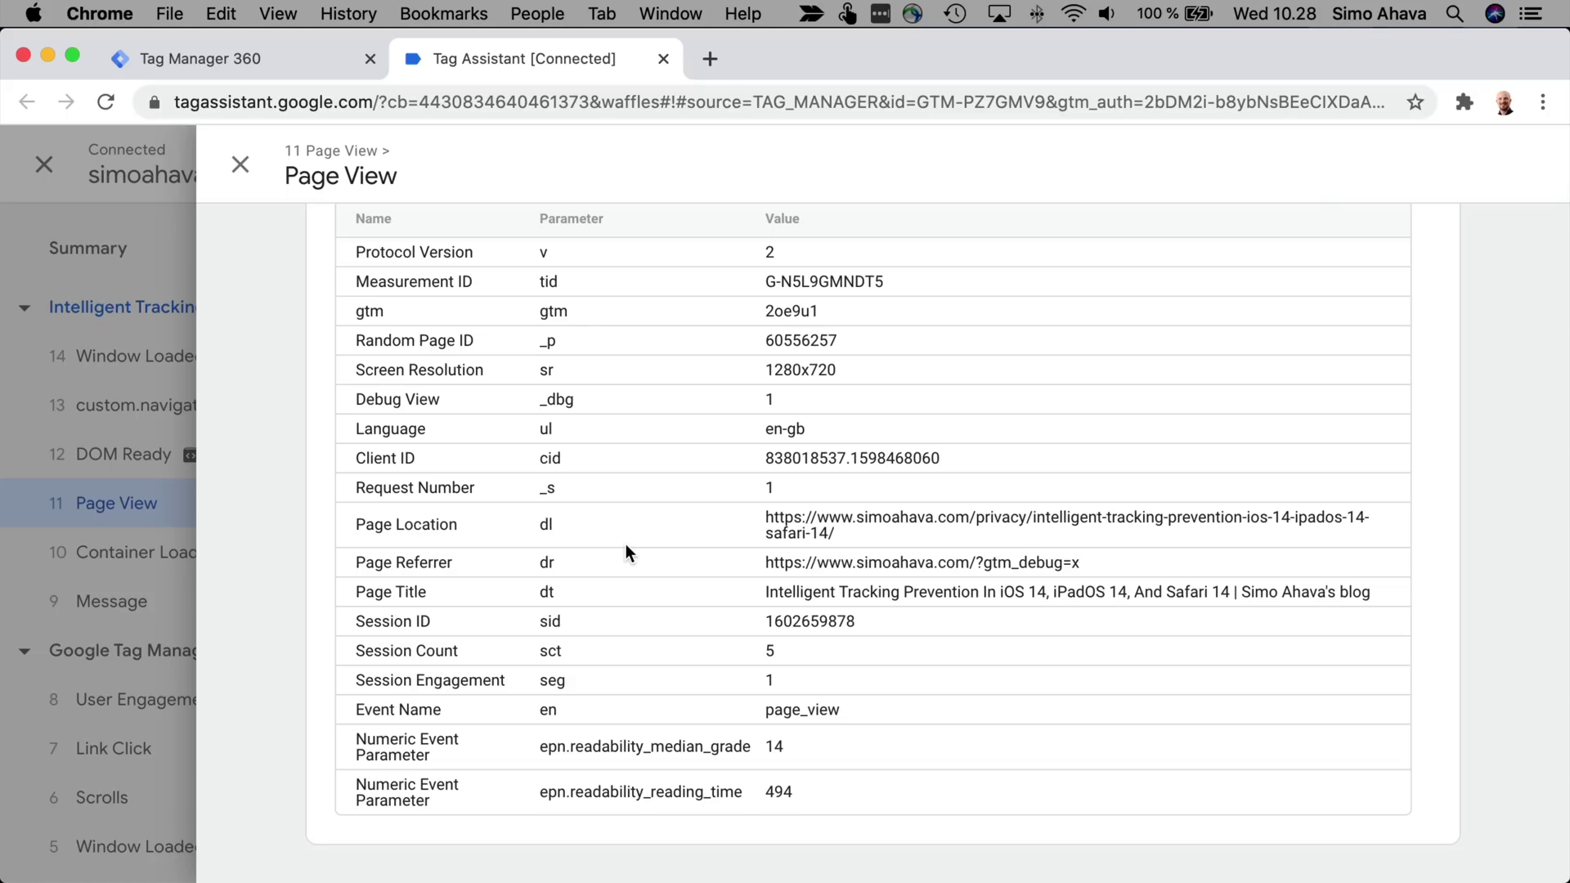
{"action": "scroll", "coordinate": [626, 543], "scroll_direction": "up", "scroll_amount": 3}
{"action": "scroll", "coordinate": [625, 543], "scroll_direction": "down", "scroll_amount": 3}
{"action": "left_click", "coordinate": [239, 166]}
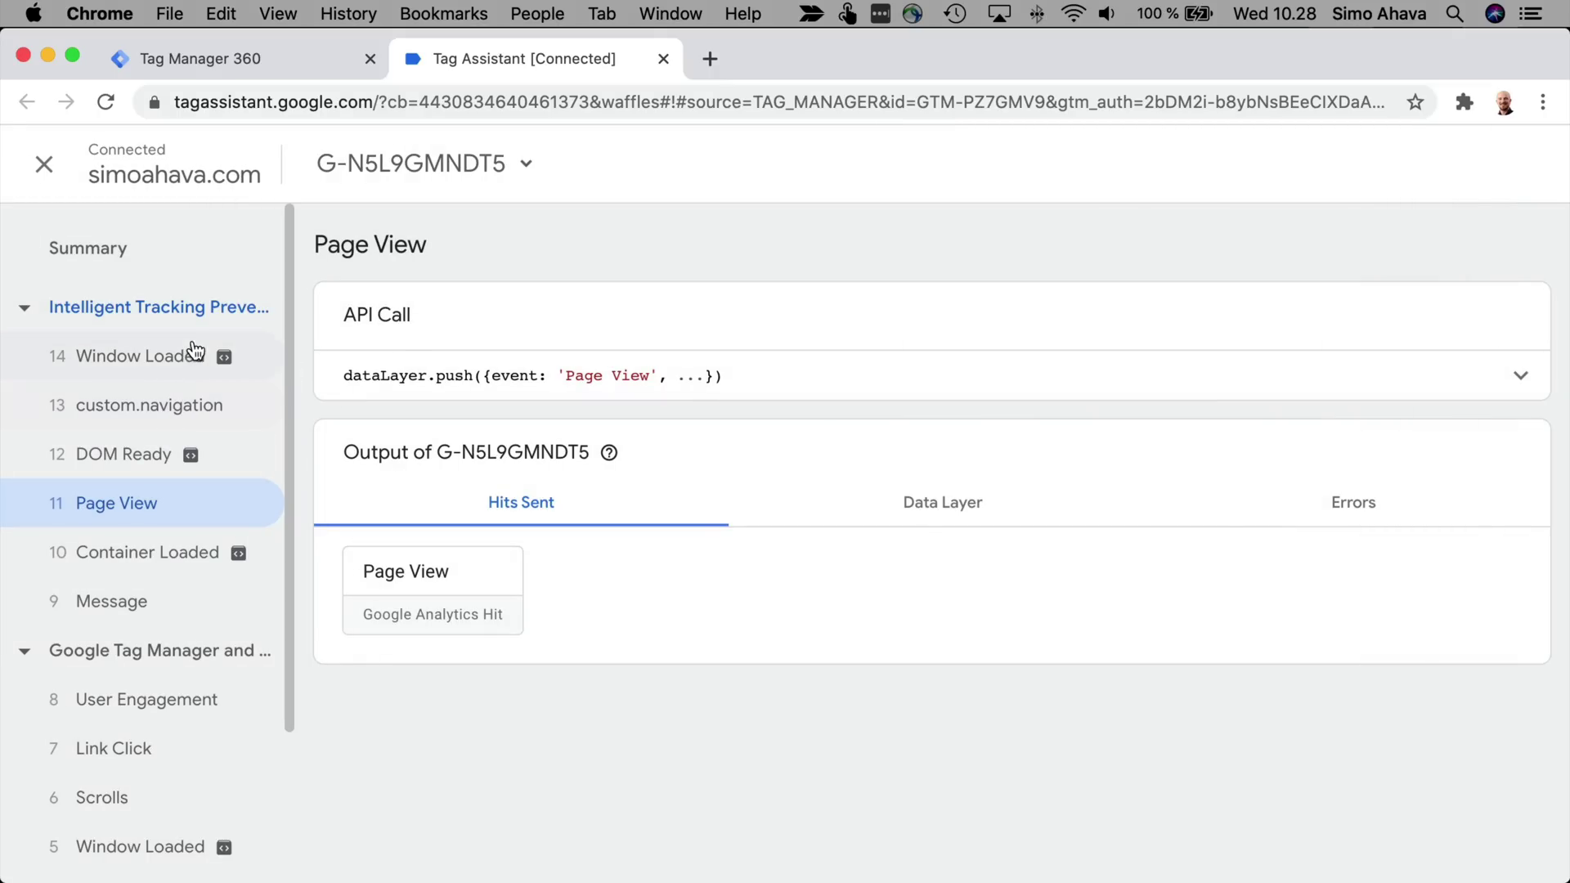
{"action": "left_click", "coordinate": [116, 725]}
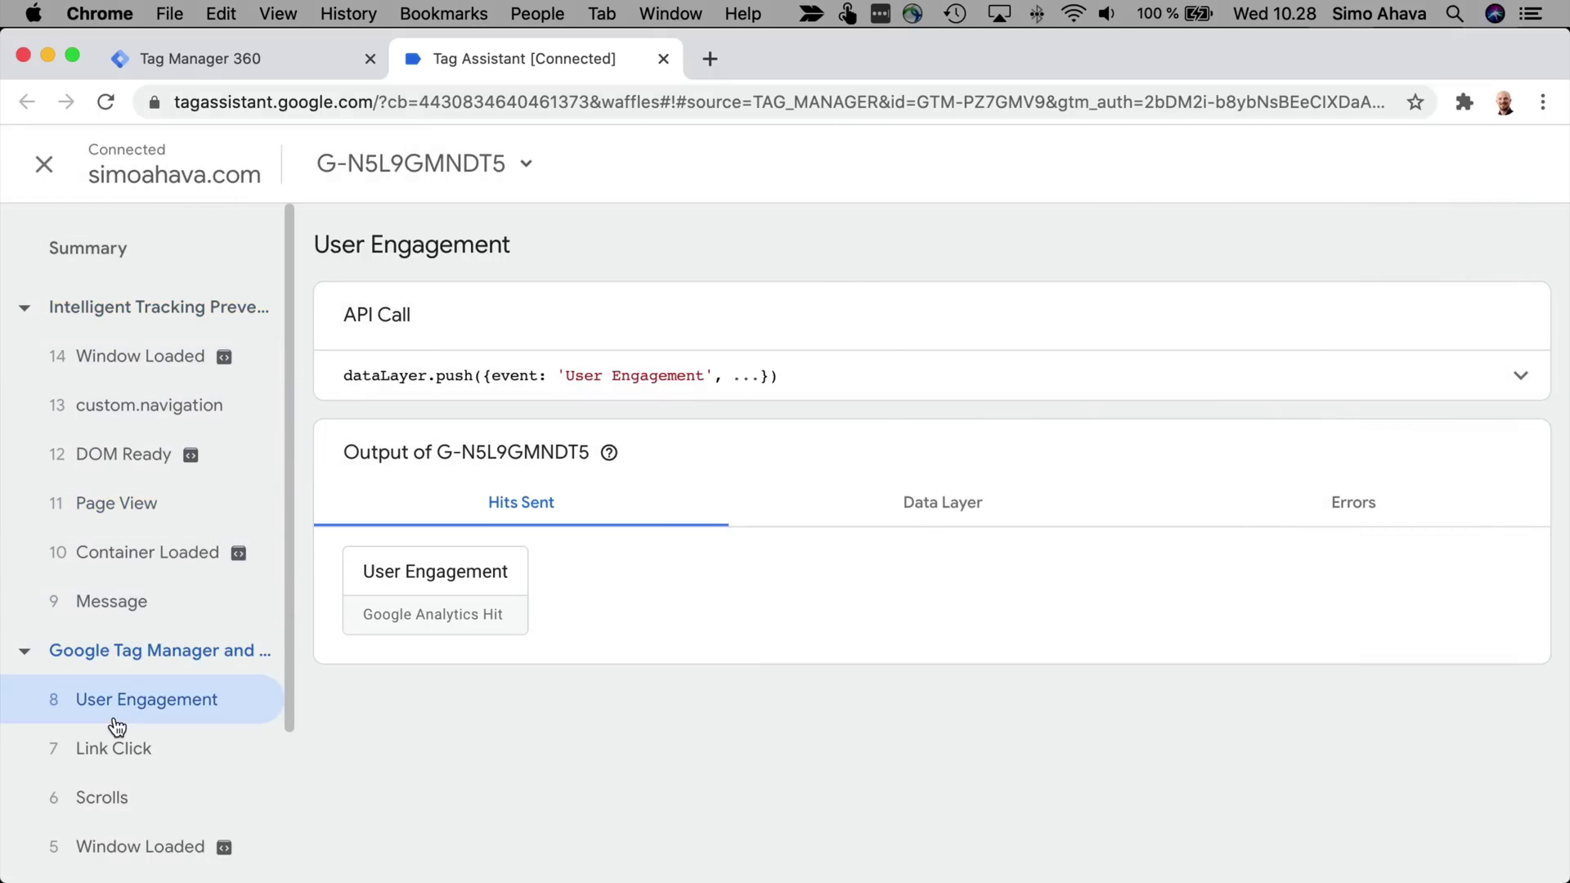
{"action": "left_click", "coordinate": [119, 757]}
Check Window Loaded, then fire gtag('event','video_auto_play_start') from the blog's DevTools console and view it.
{"action": "left_click", "coordinate": [102, 360]}
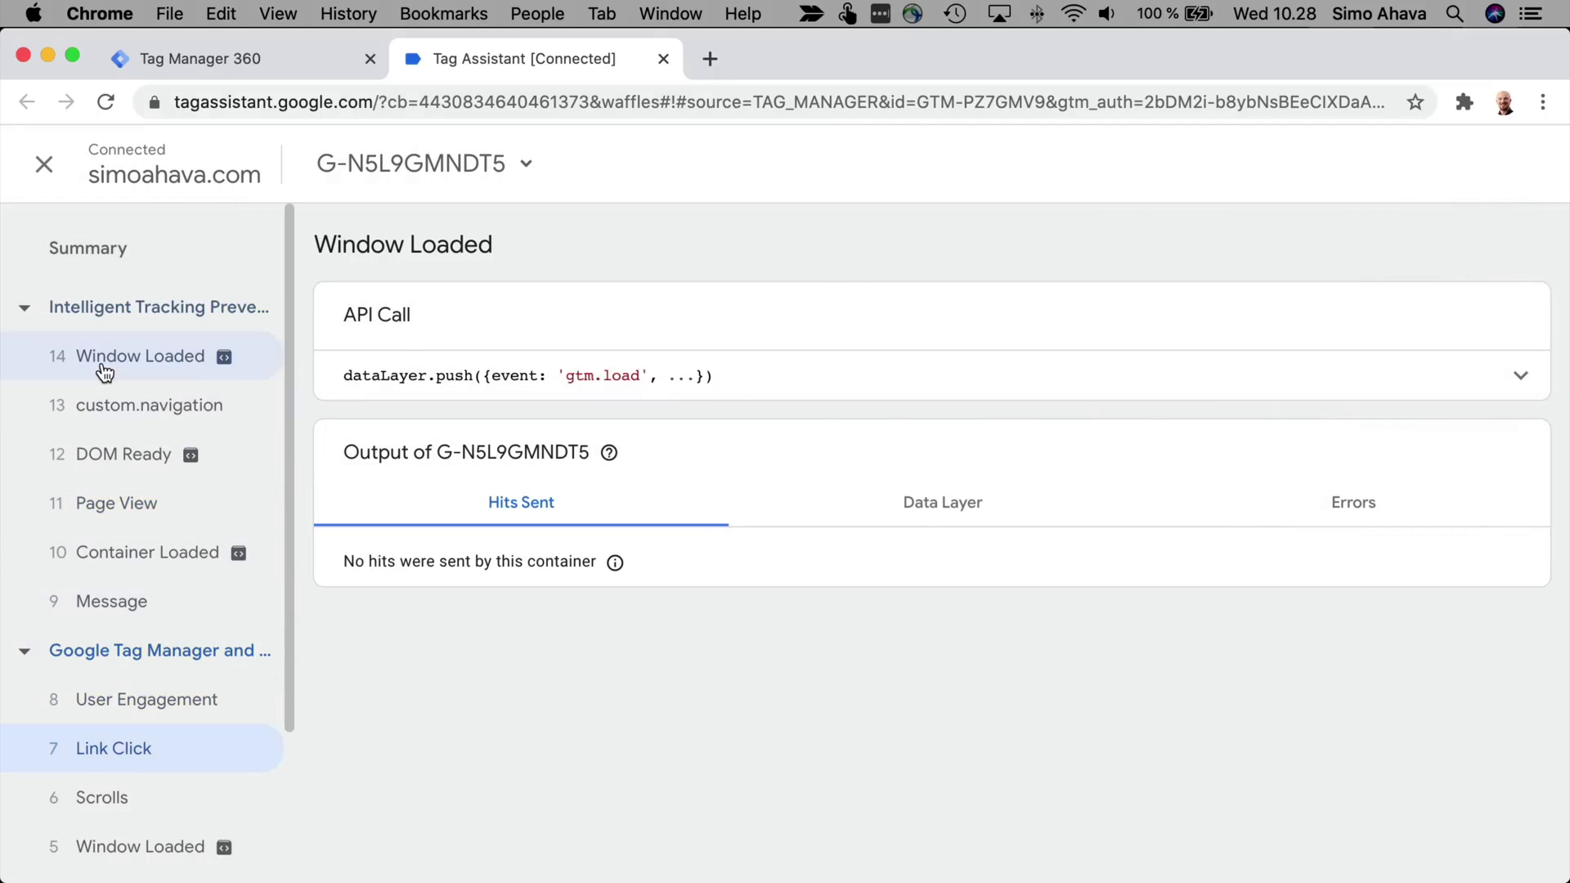
{"action": "key", "text": "super+grave"}
{"action": "key", "text": "super+alt+j"}
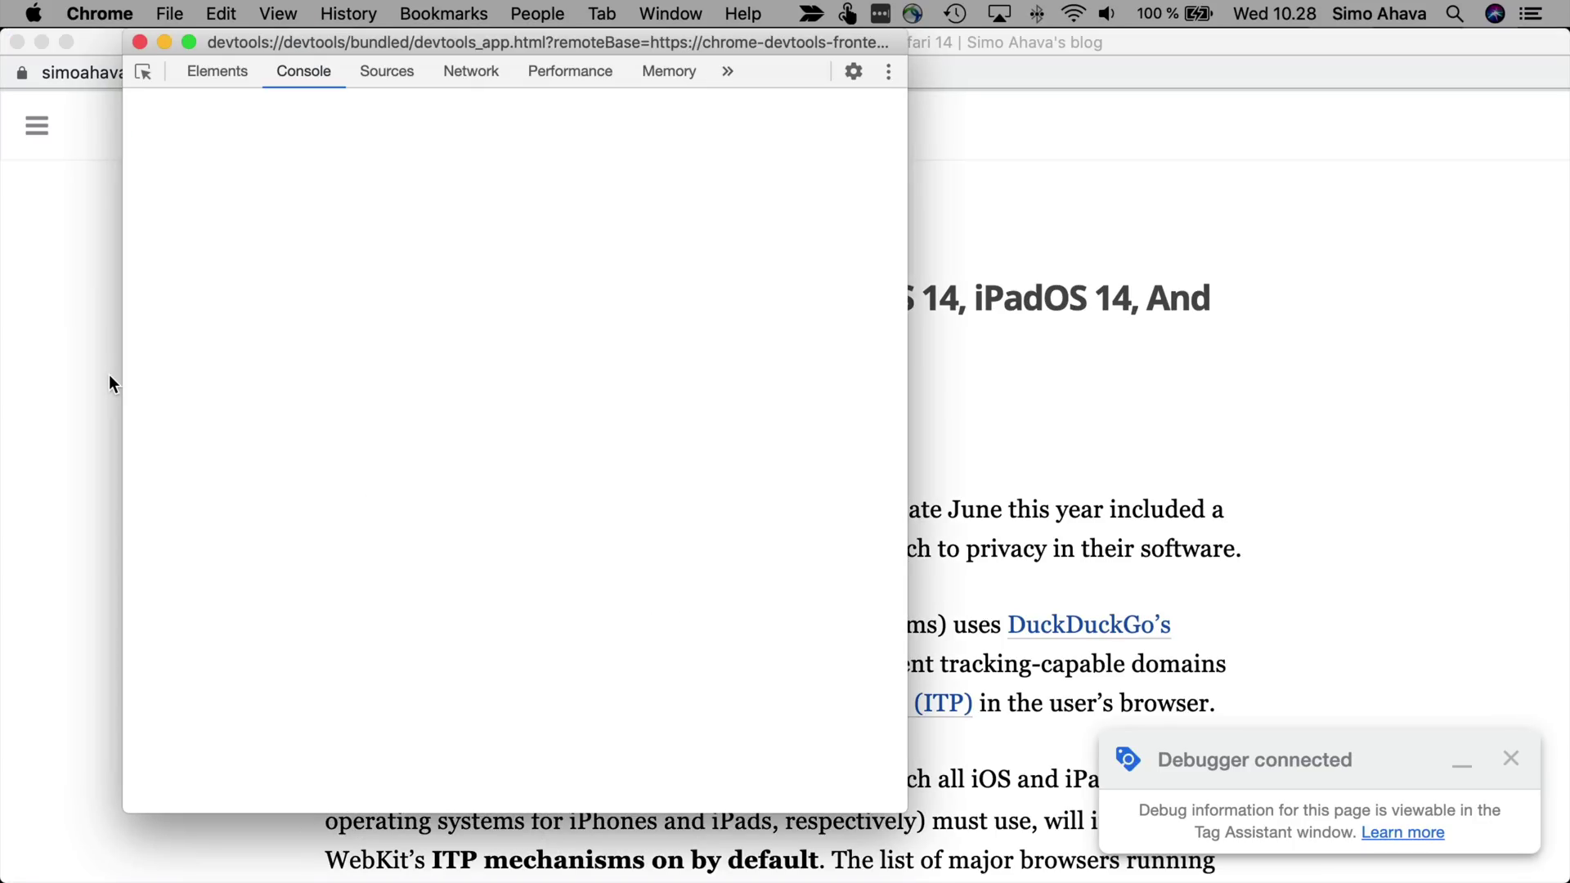
{"action": "key", "text": "Up"}
{"action": "key", "text": "Up"}
{"action": "key", "text": "Return"}
{"action": "key", "text": "Up"}
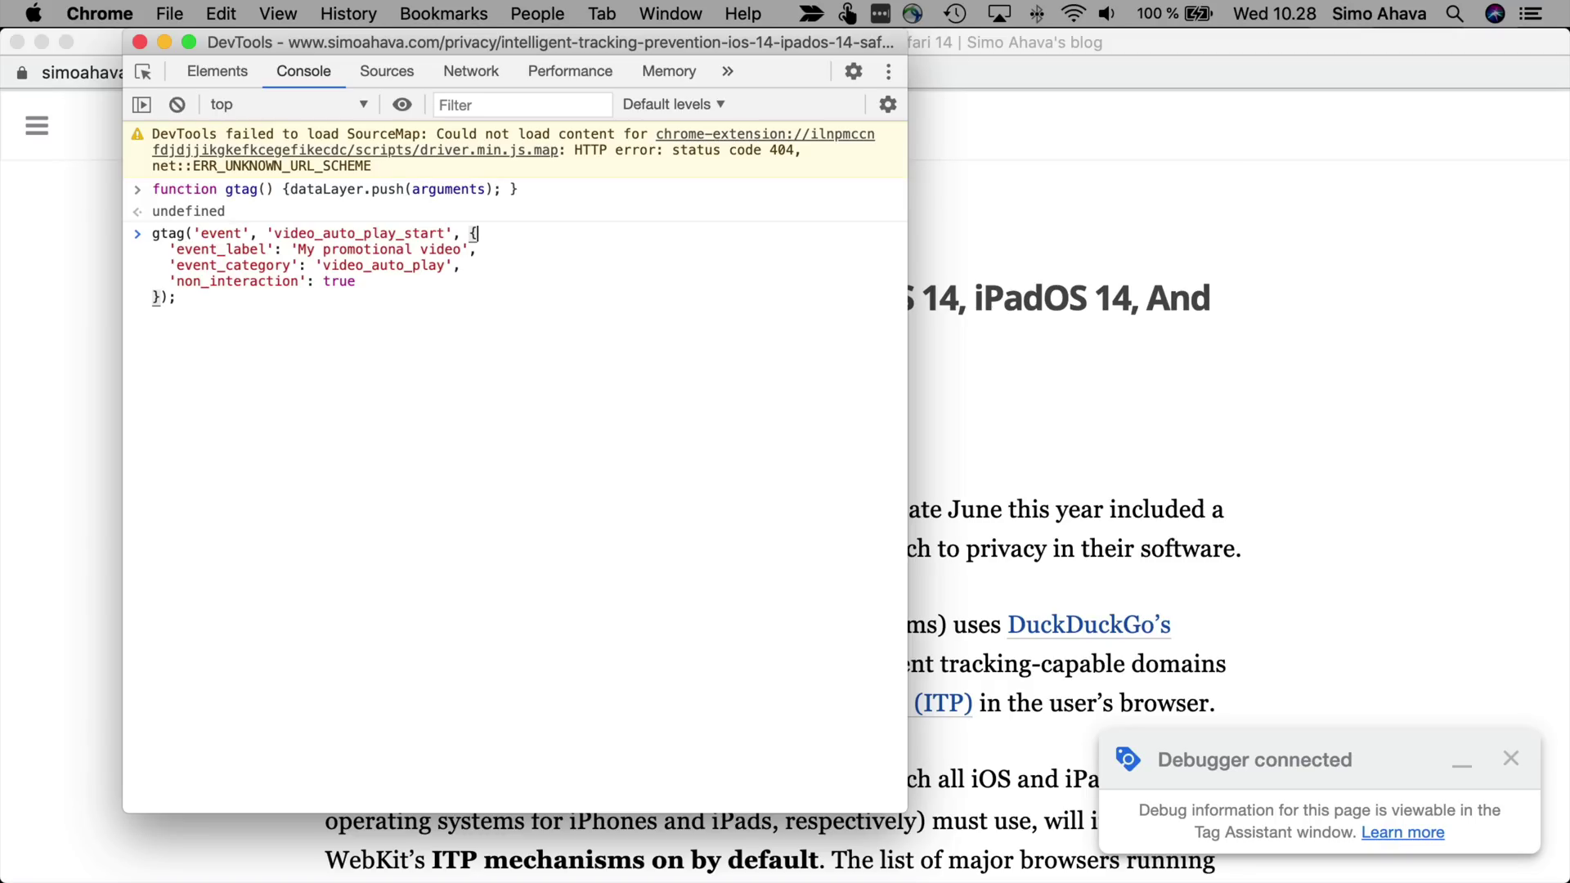
{"action": "key", "text": "Return"}
{"action": "key", "text": "super+grave"}
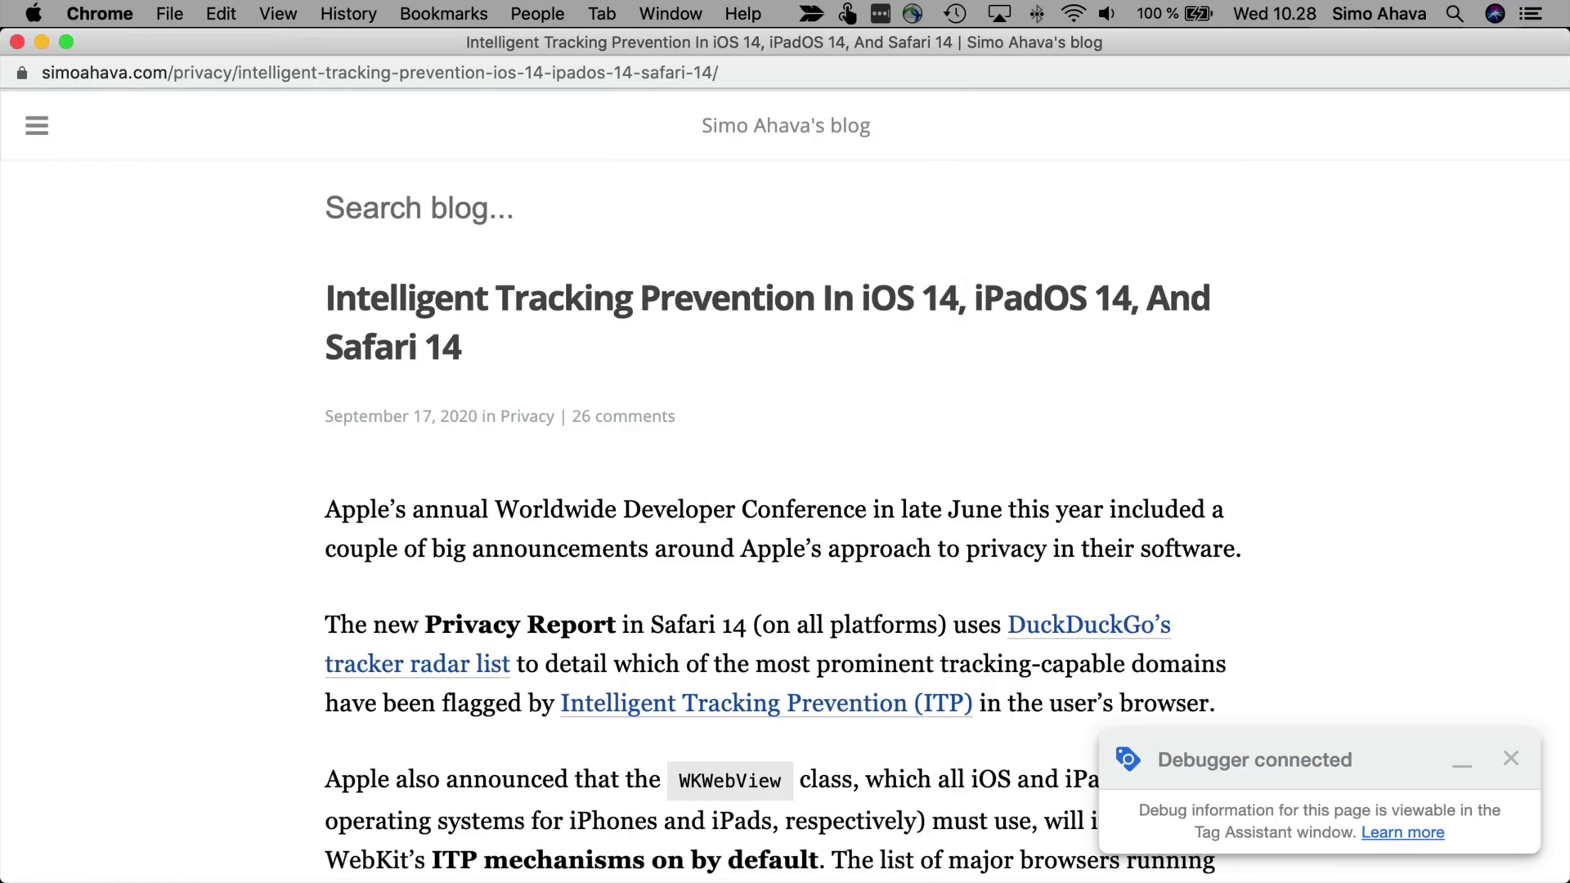
{"action": "key", "text": "super+grave"}
{"action": "left_click", "coordinate": [92, 353]}
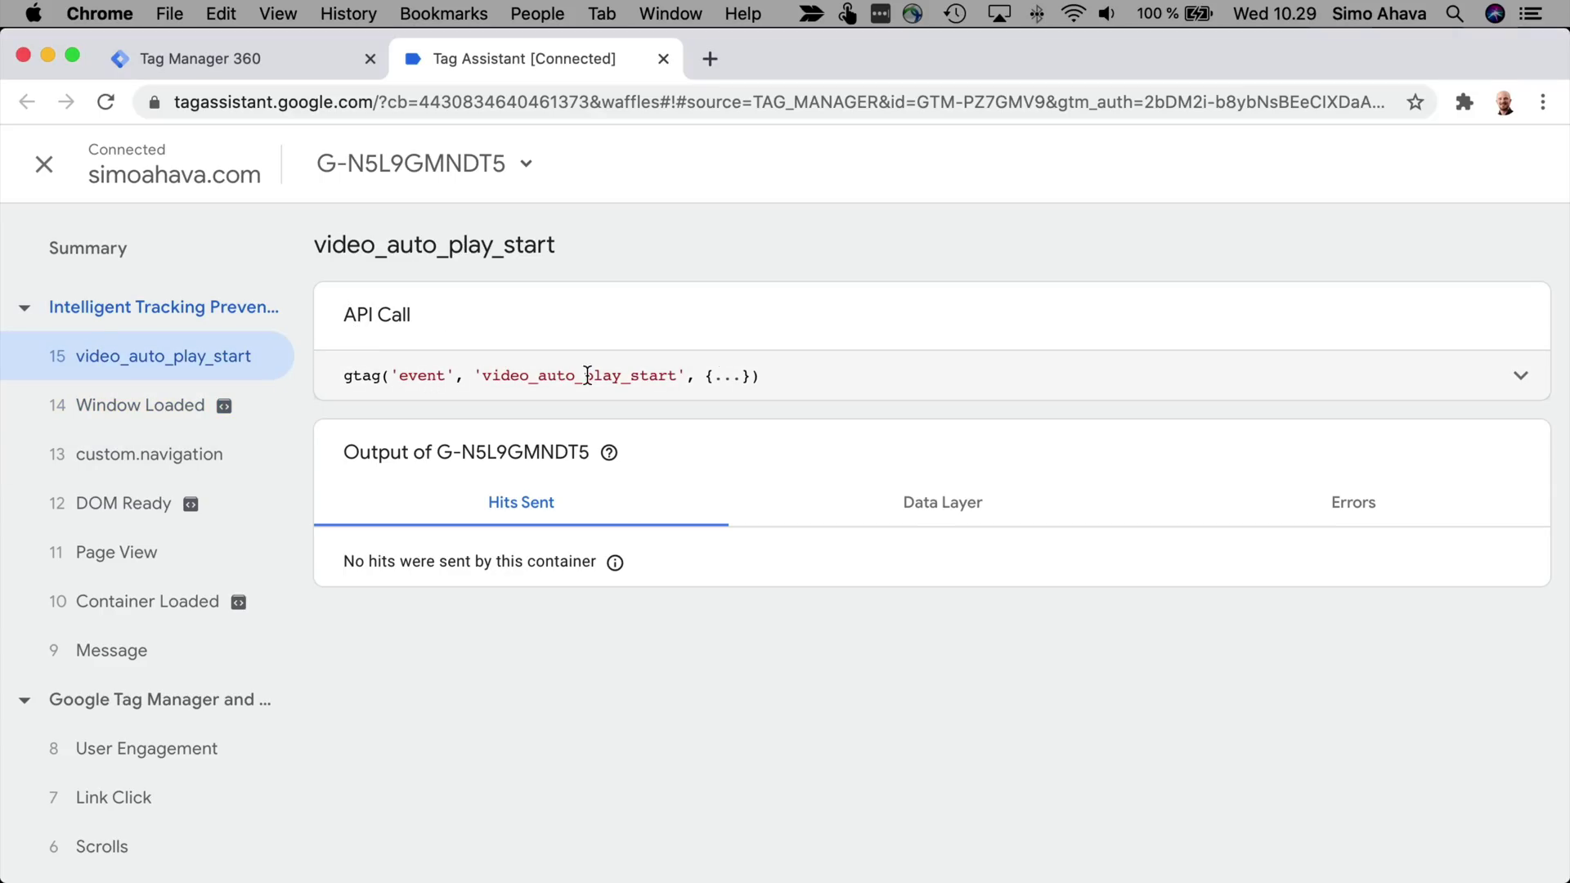
Inspect the video_auto_play_start API call, data layer and hits sent, then switch back to GTM-PZ7GMV9.
{"action": "left_click", "coordinate": [787, 386]}
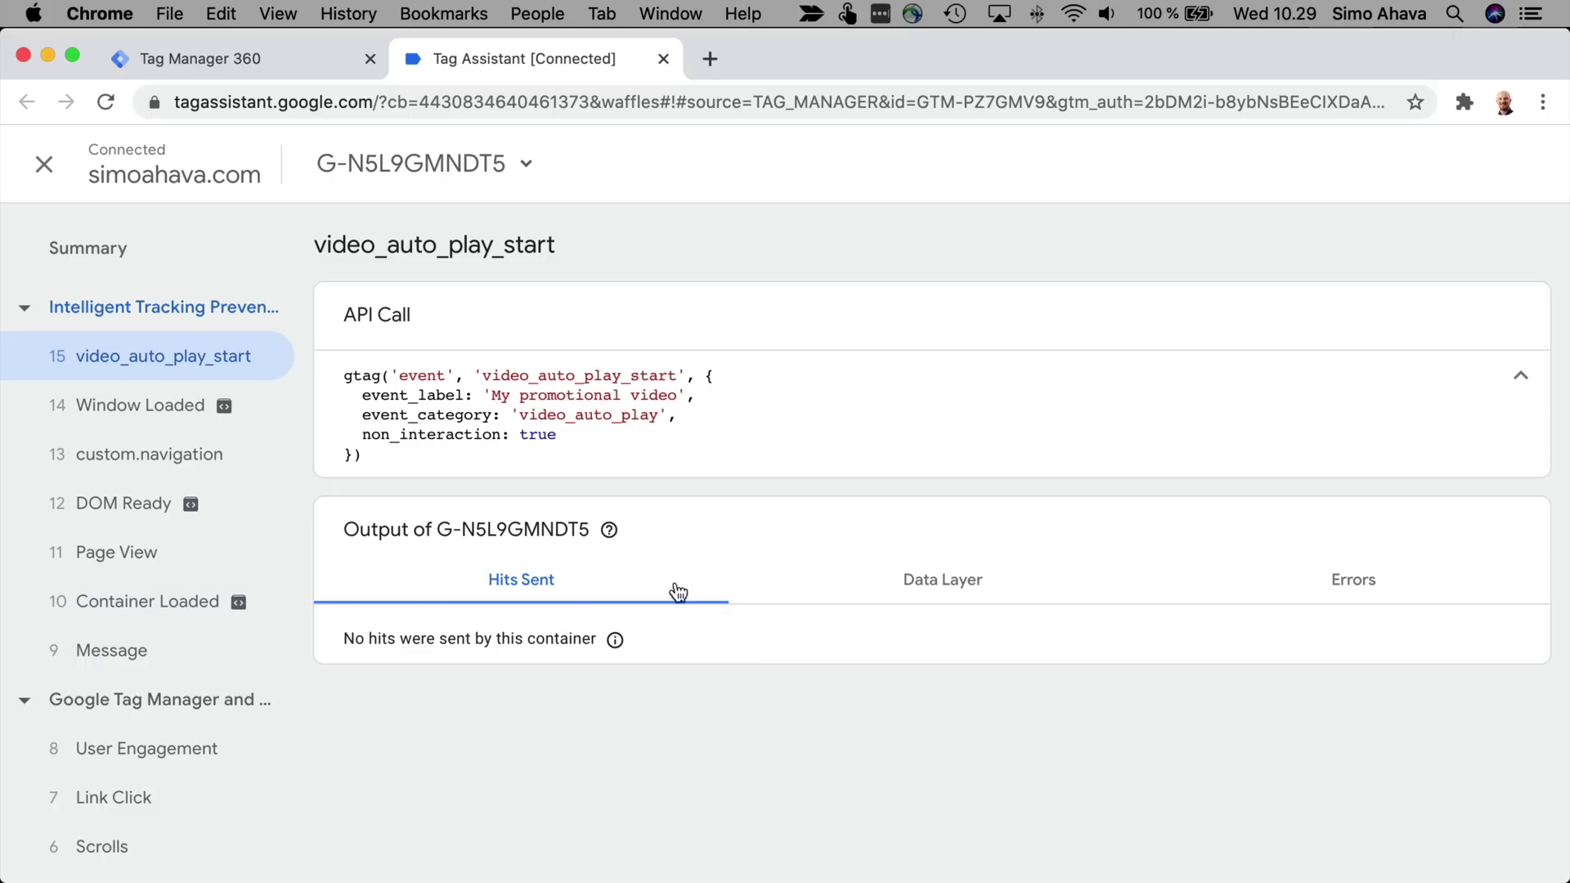
{"action": "left_click", "coordinate": [834, 595]}
{"action": "scroll", "coordinate": [552, 665], "scroll_direction": "down", "scroll_amount": 3}
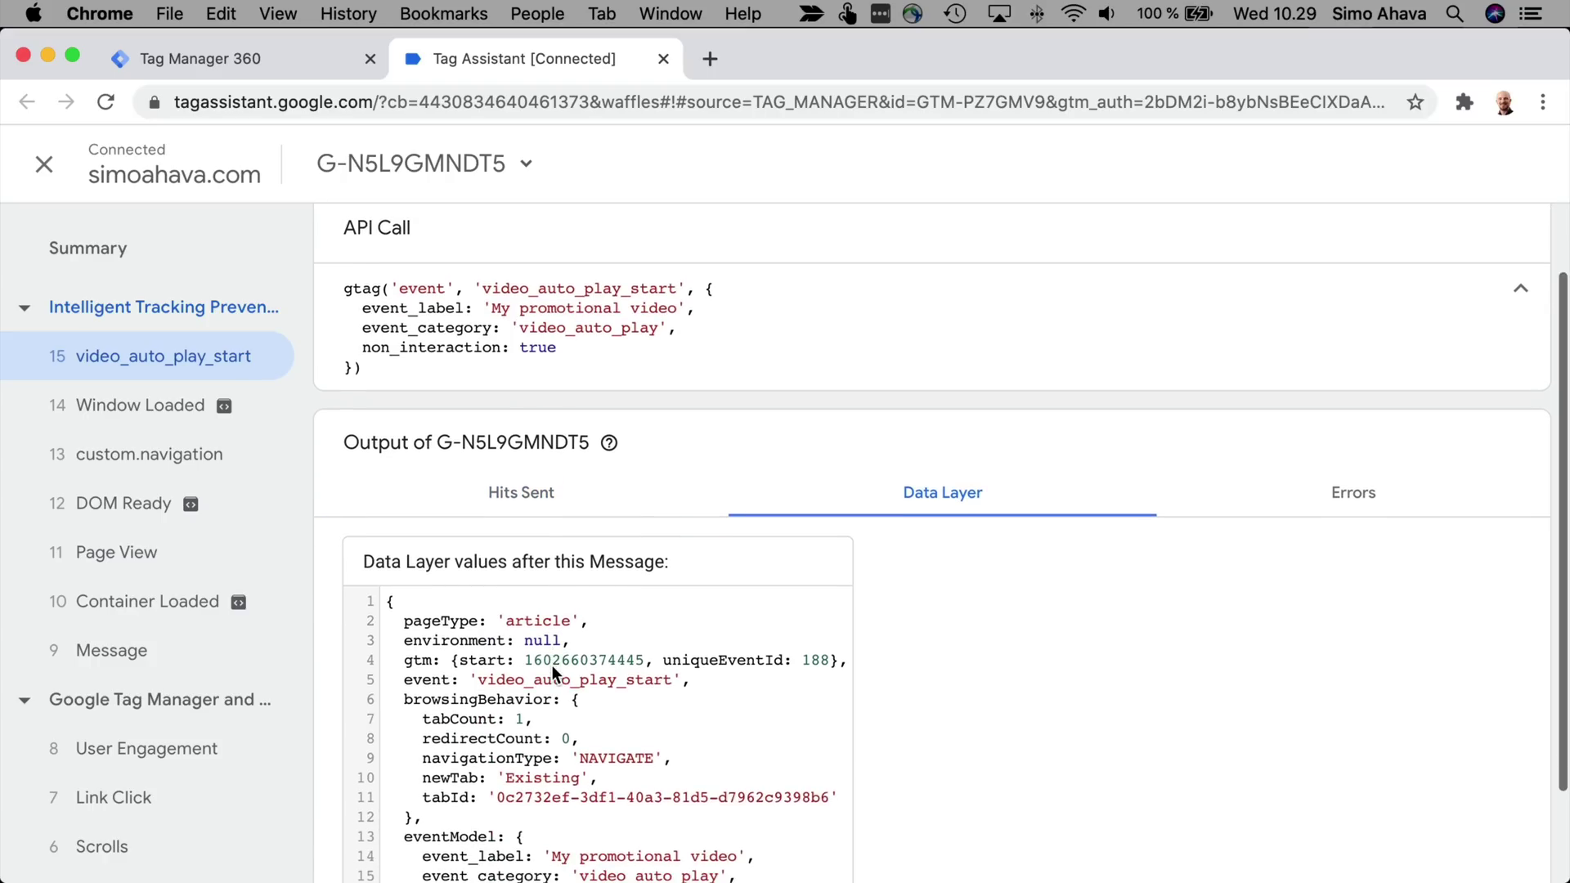
{"action": "scroll", "coordinate": [471, 652], "scroll_direction": "up", "scroll_amount": 2}
{"action": "scroll", "coordinate": [471, 652], "scroll_direction": "up", "scroll_amount": 1}
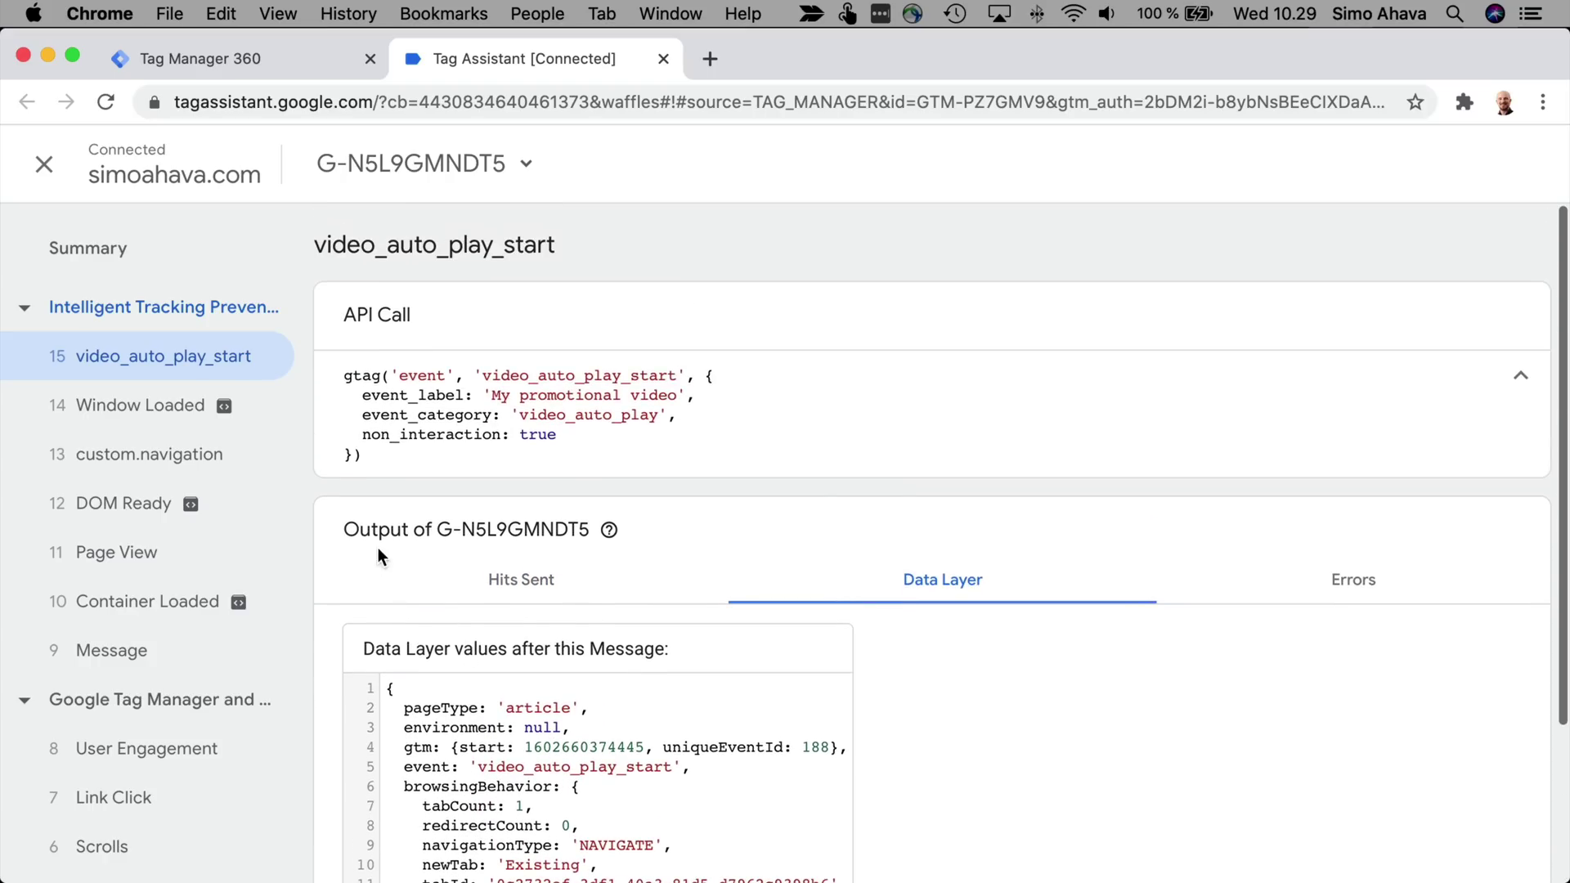
{"action": "left_click", "coordinate": [552, 582]}
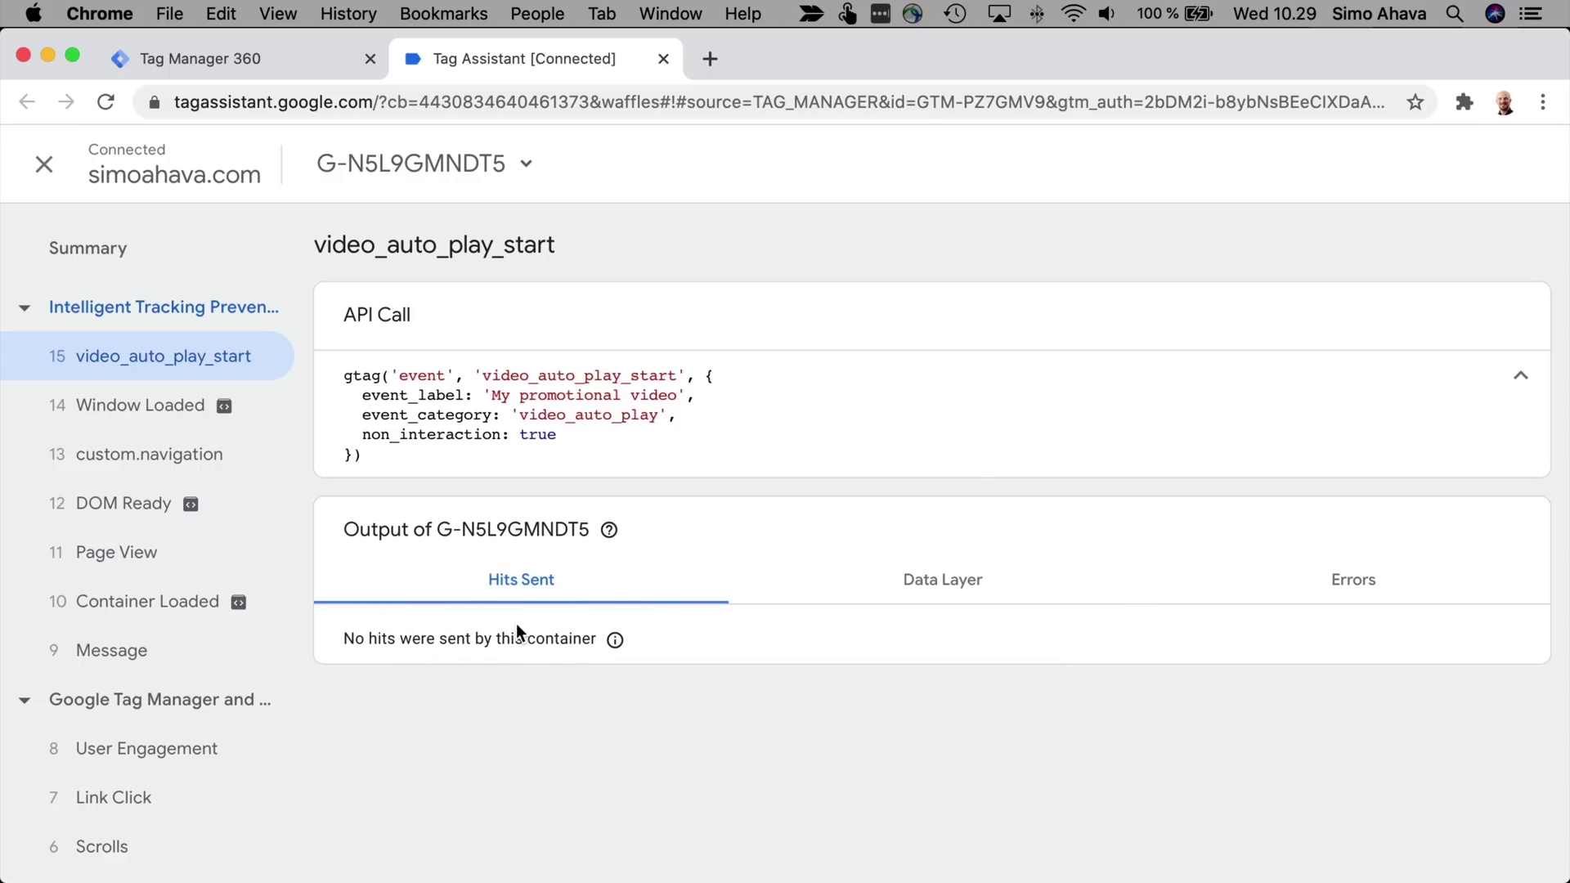
{"action": "left_click", "coordinate": [421, 164]}
{"action": "left_click", "coordinate": [929, 341]}
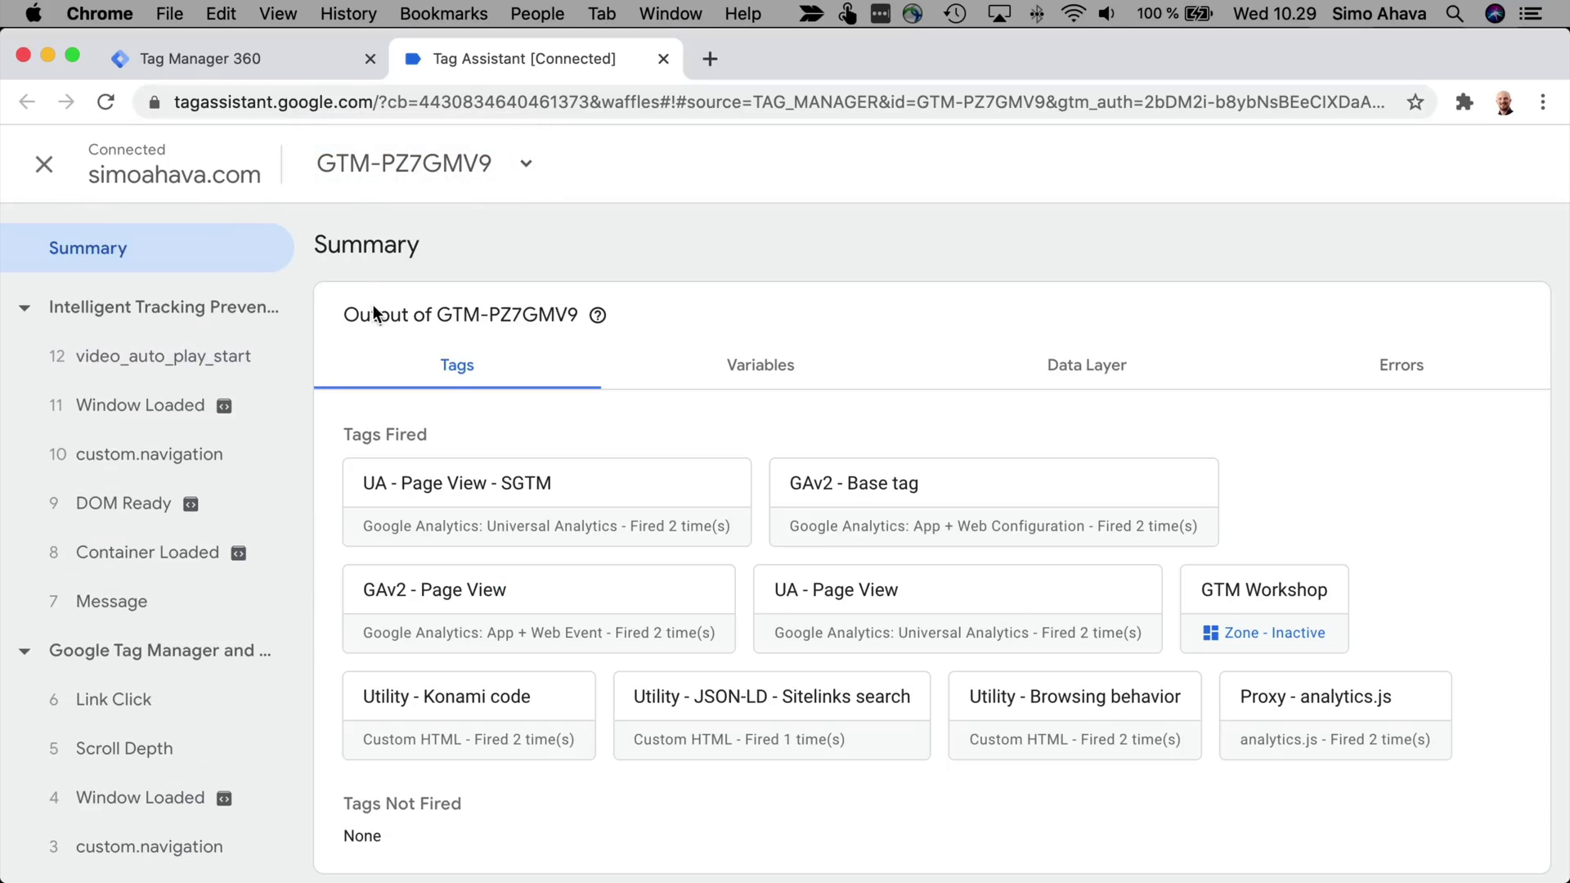
Return to Tag Assistant and open the Stop Debugging confirmation for the simoahava.com session.
{"action": "key", "text": "super+grave"}
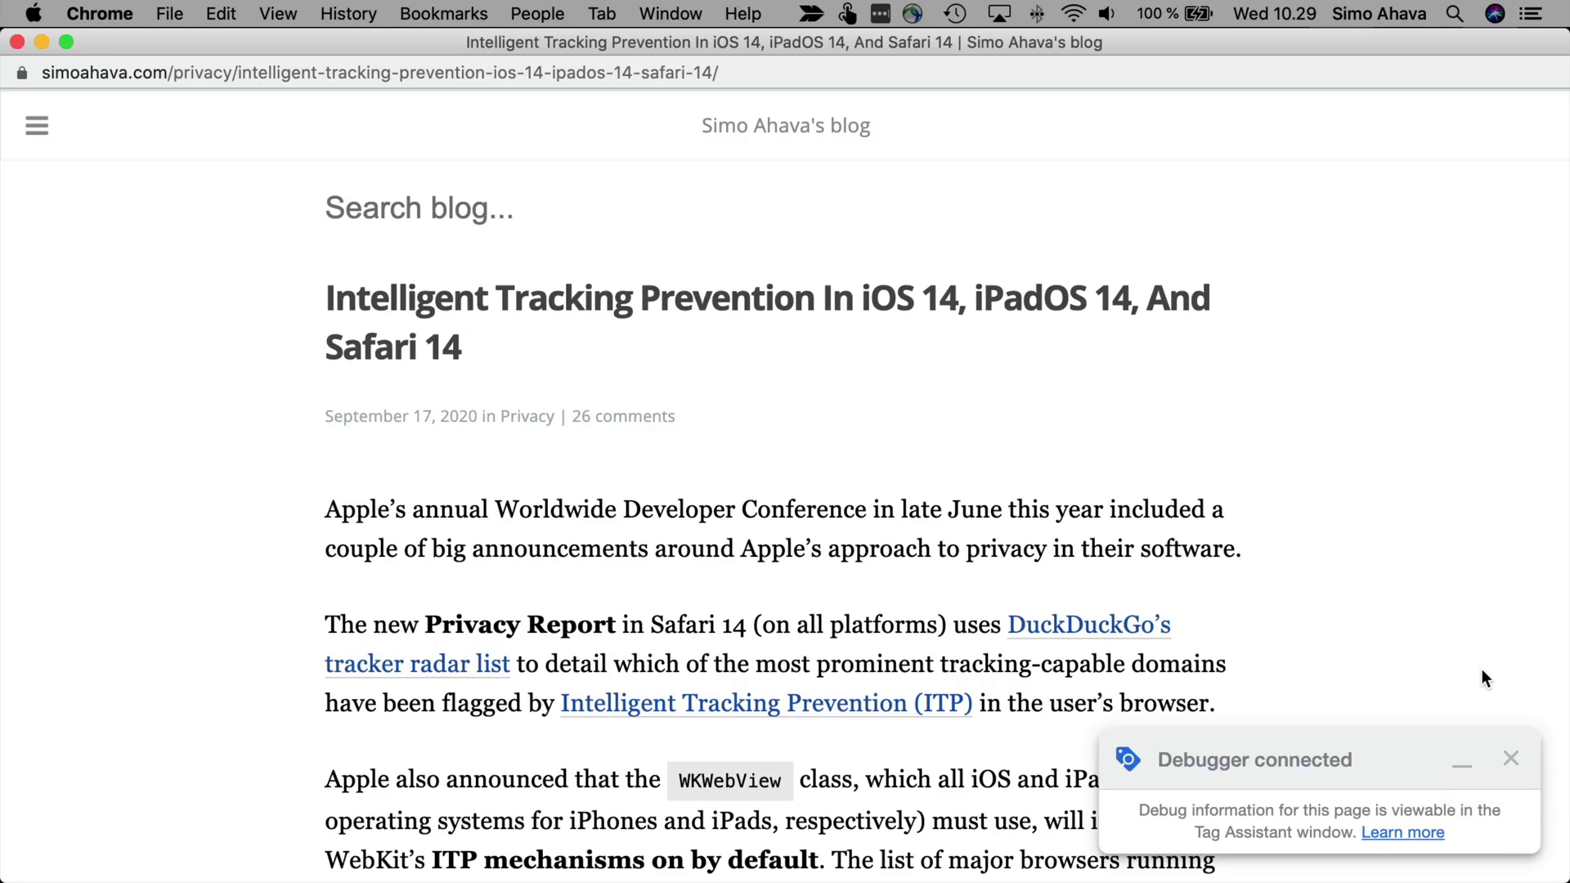
{"action": "key", "text": "super+grave"}
{"action": "key", "text": "super+grave"}
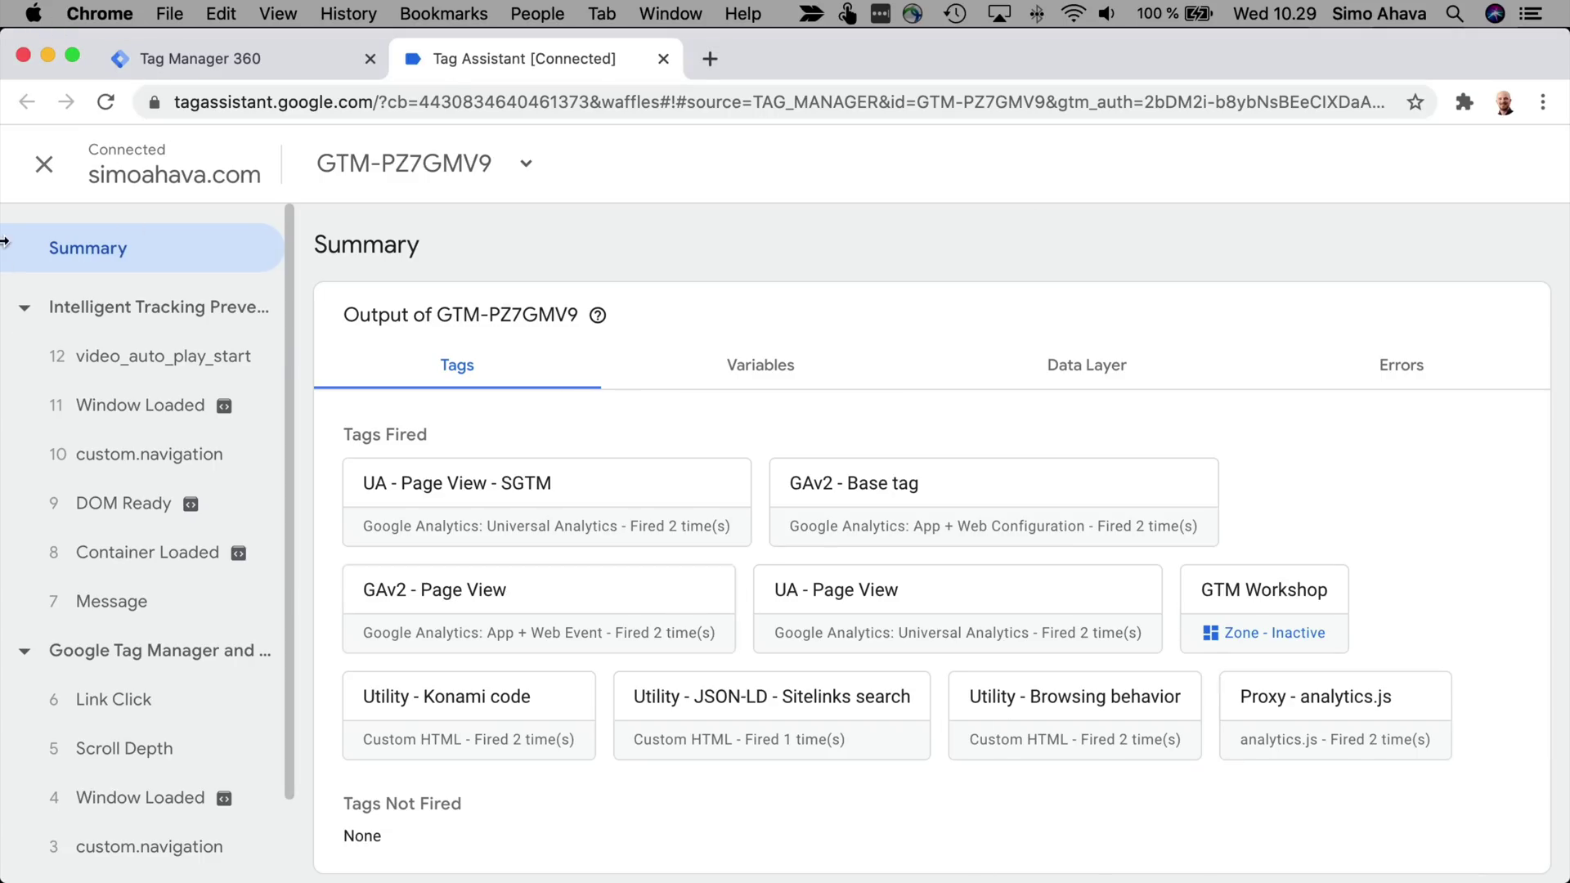
{"action": "left_click", "coordinate": [52, 165]}
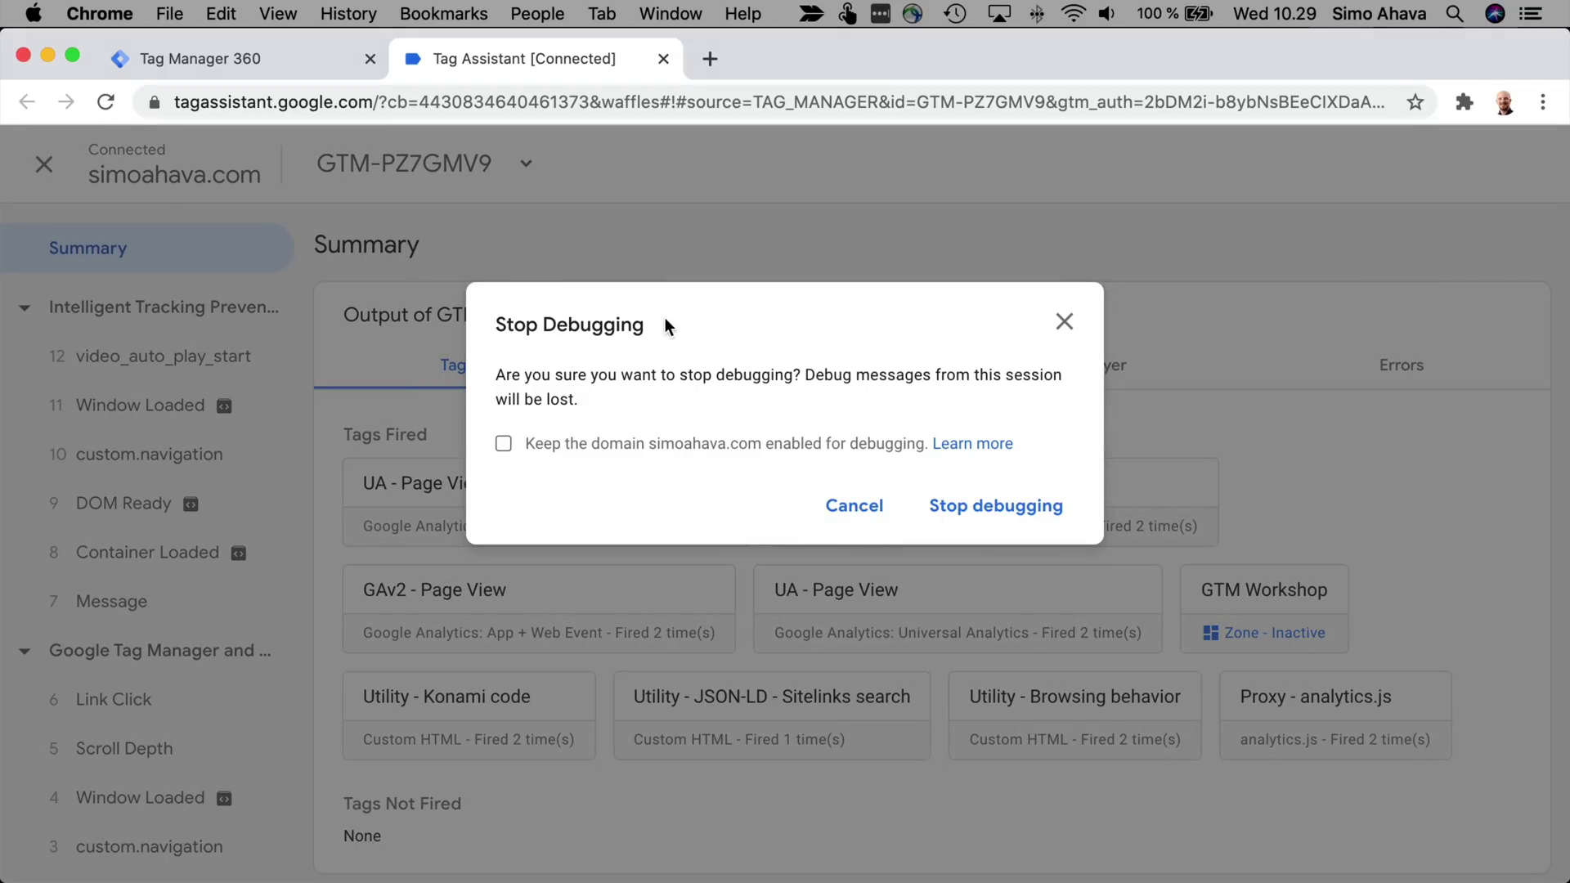
Stop debugging, reload the blog page, and let Tag Assistant reconnect to simoahava.com with fresh events.
{"action": "left_click", "coordinate": [970, 508]}
{"action": "key", "text": "super+grave"}
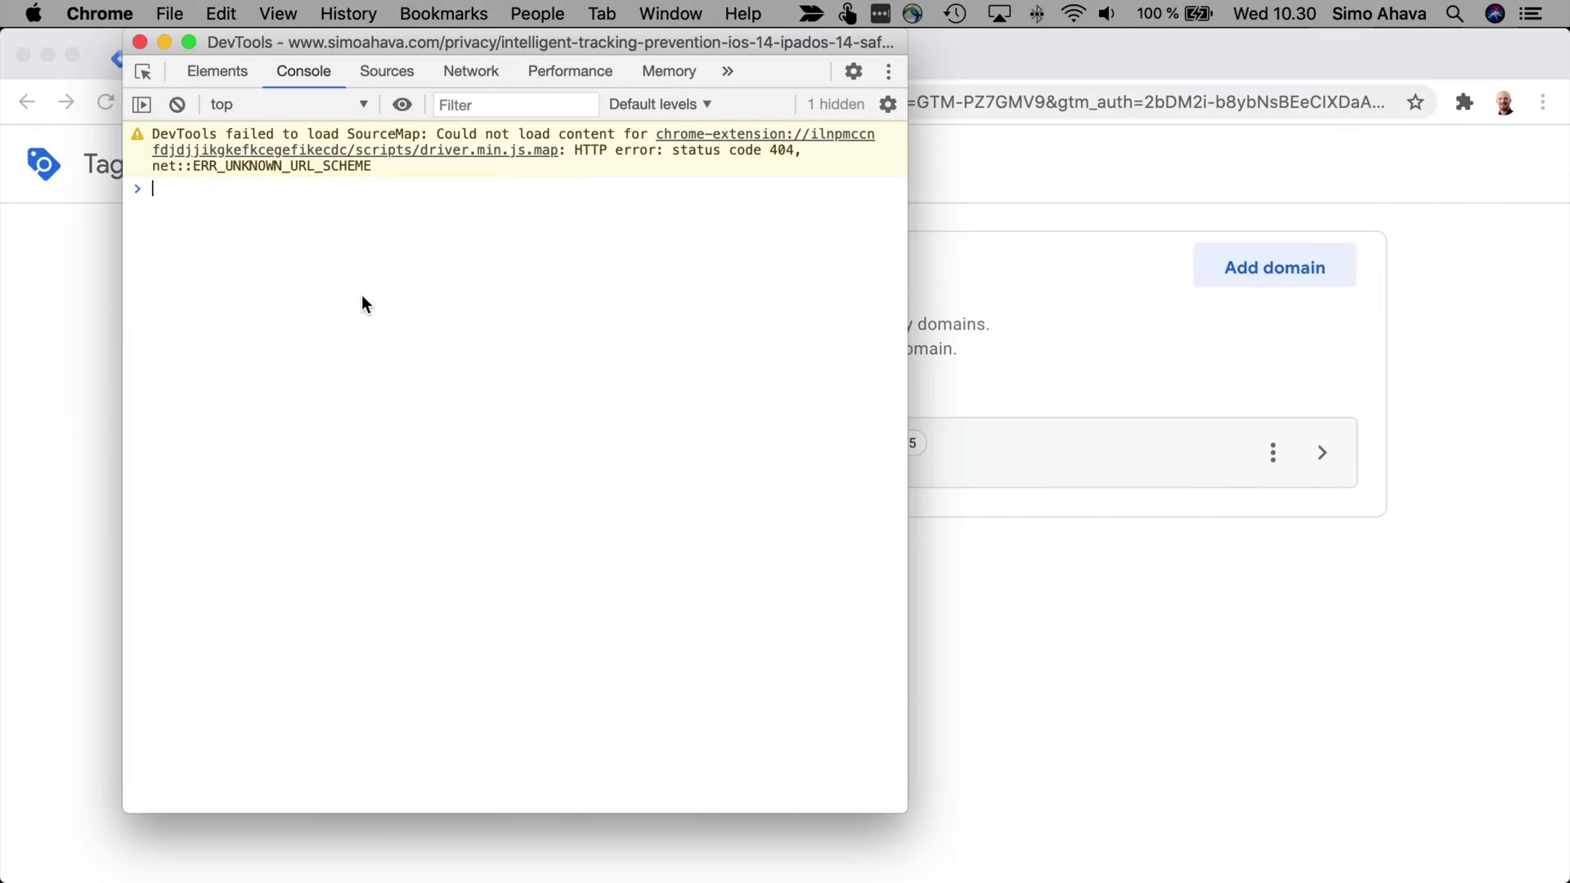
{"action": "key", "text": "super+grave"}
{"action": "scroll", "coordinate": [956, 571], "scroll_direction": "down", "scroll_amount": 2}
{"action": "key", "text": "super+r"}
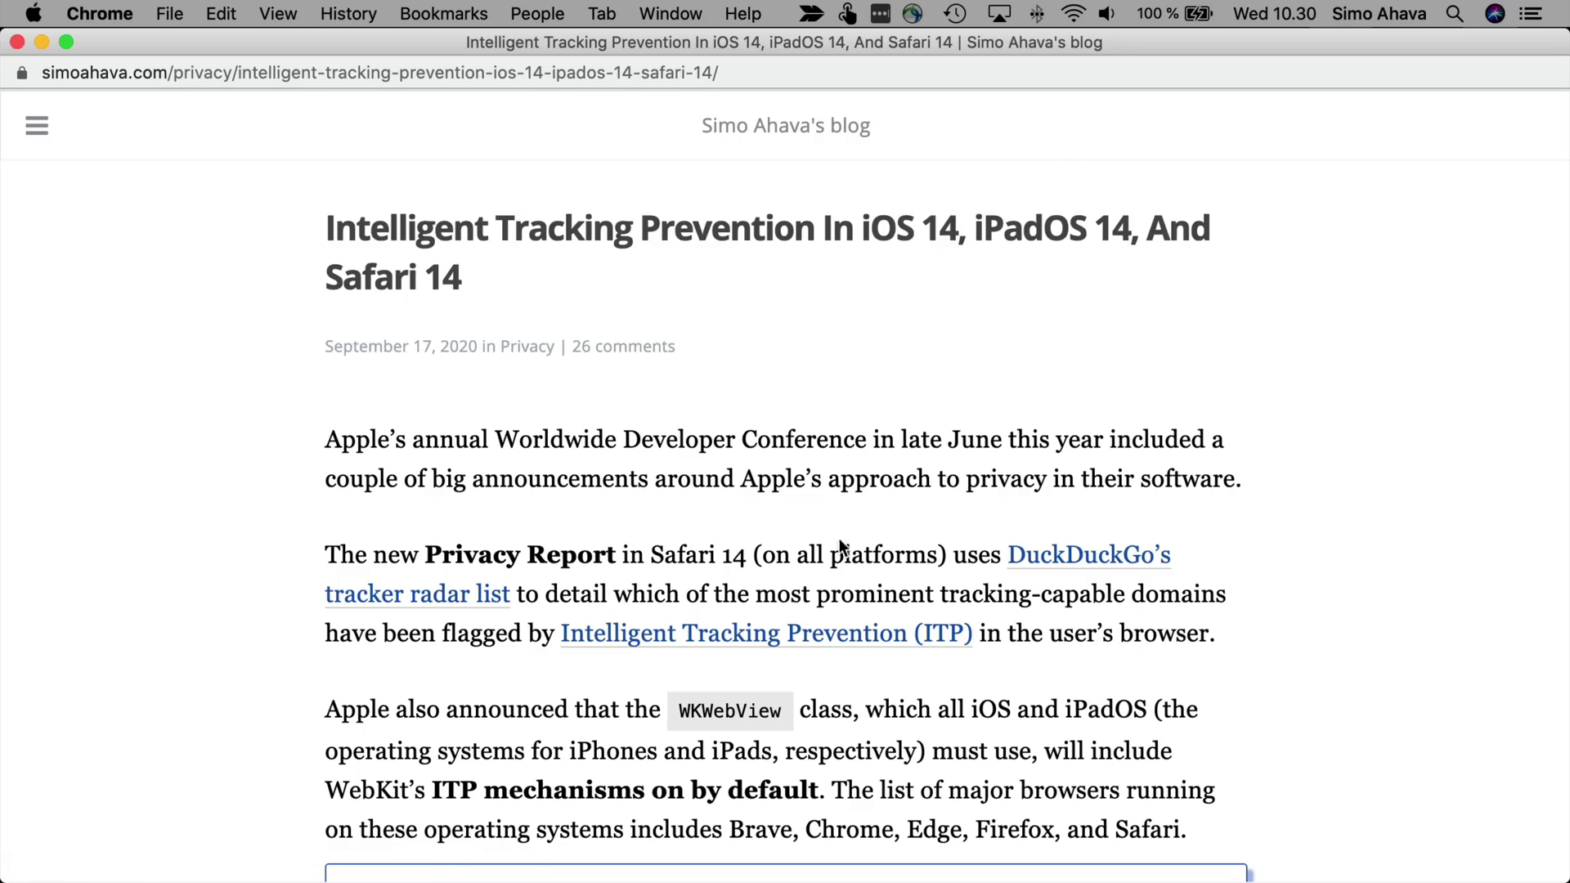
{"action": "key", "text": "super+grave"}
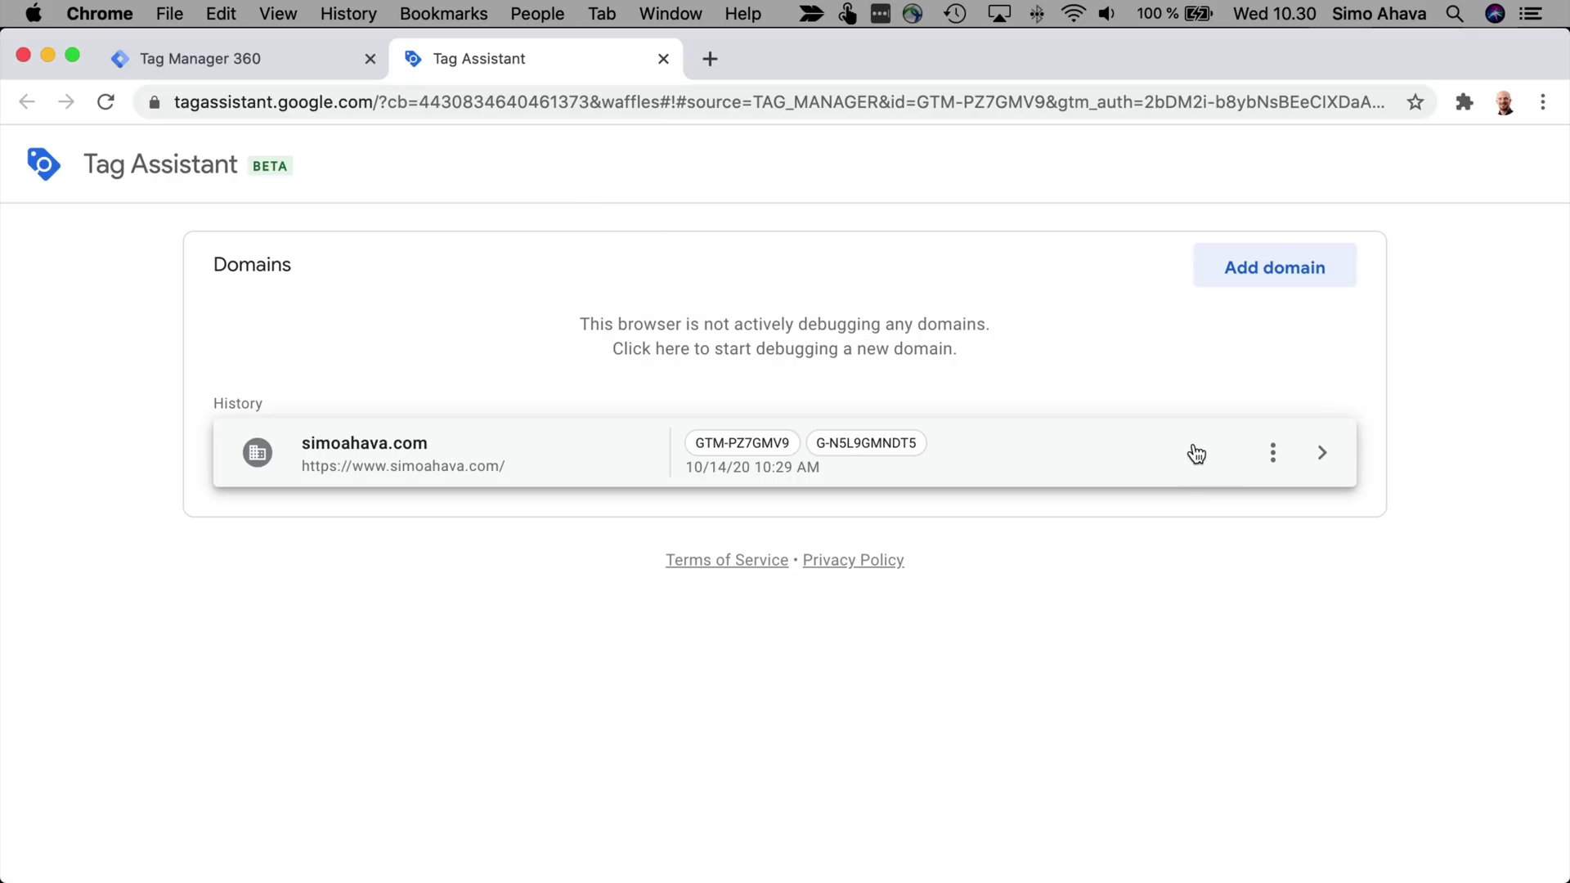
{"action": "key", "text": "super+grave"}
{"action": "key", "text": "super+grave"}
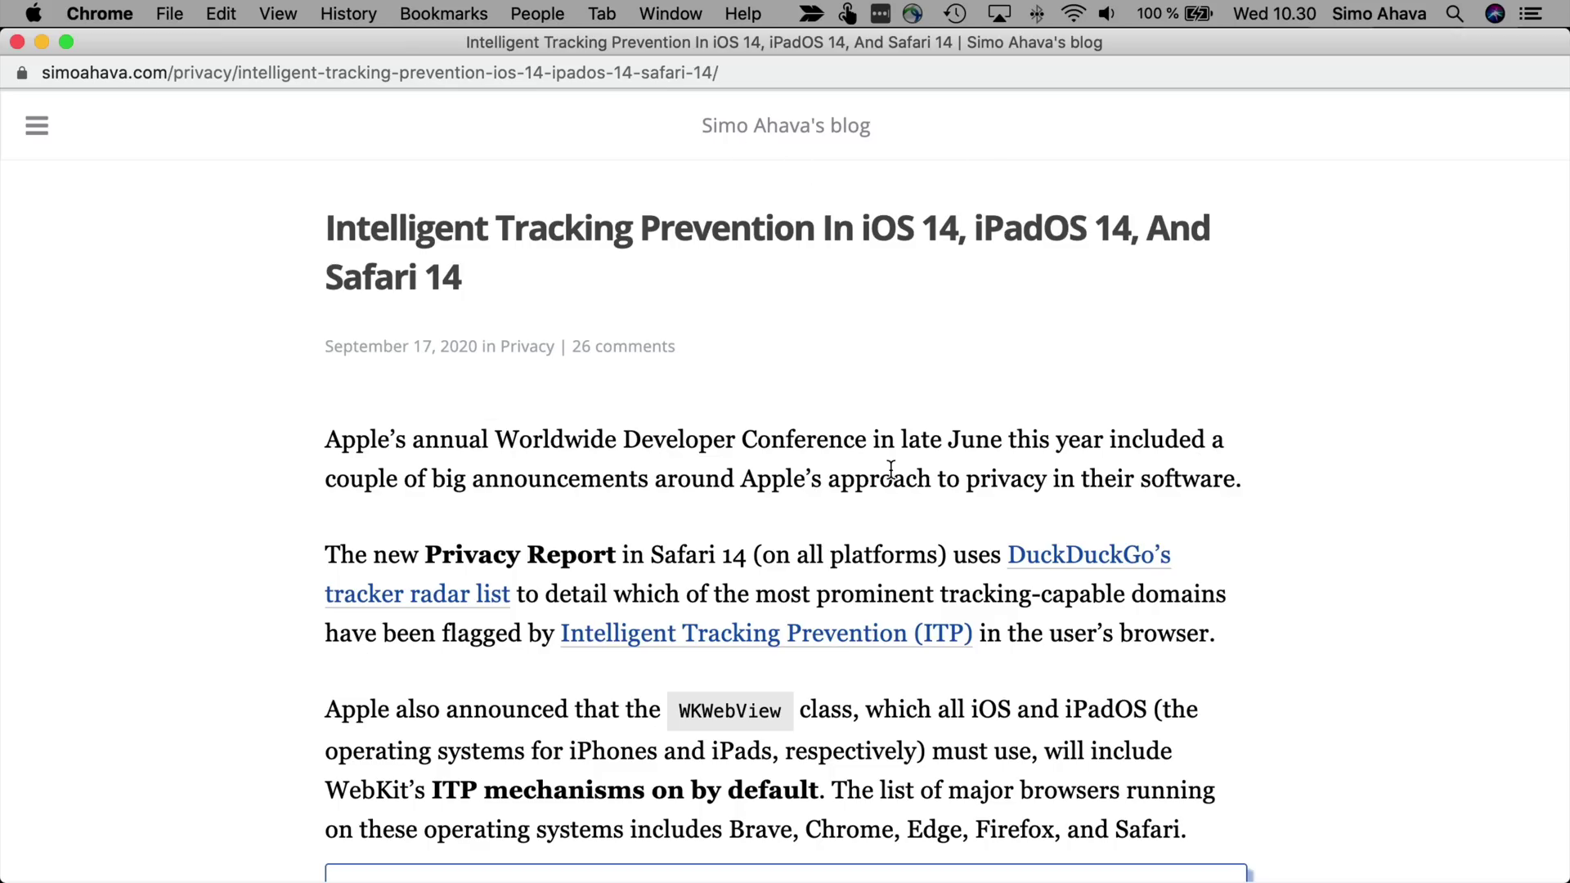
{"action": "key", "text": "super+grave"}
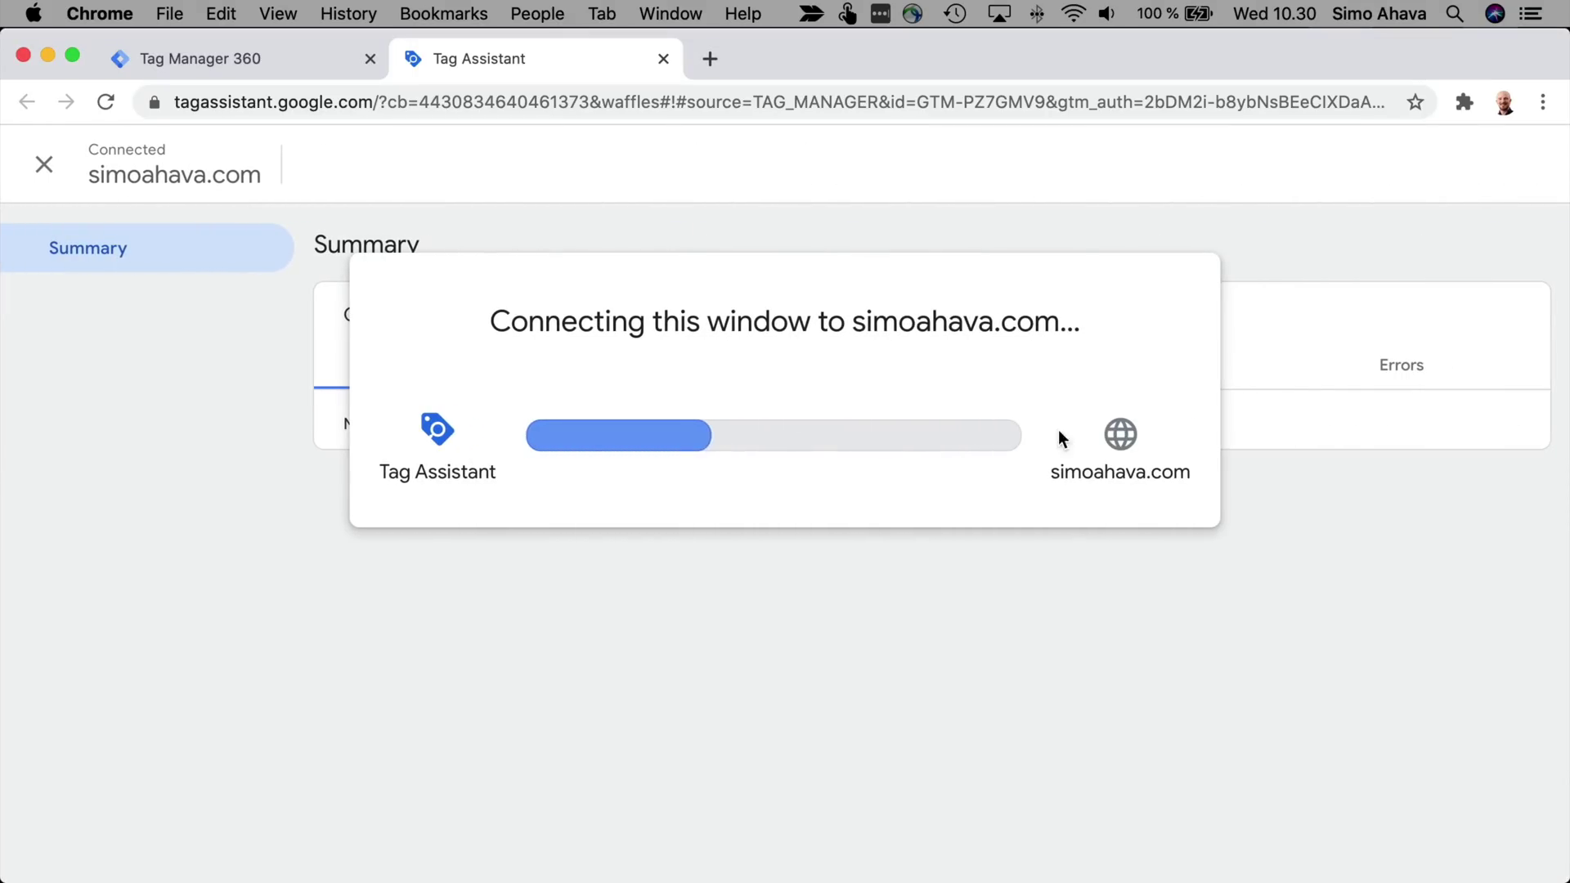
{"action": "key", "text": "super+grave"}
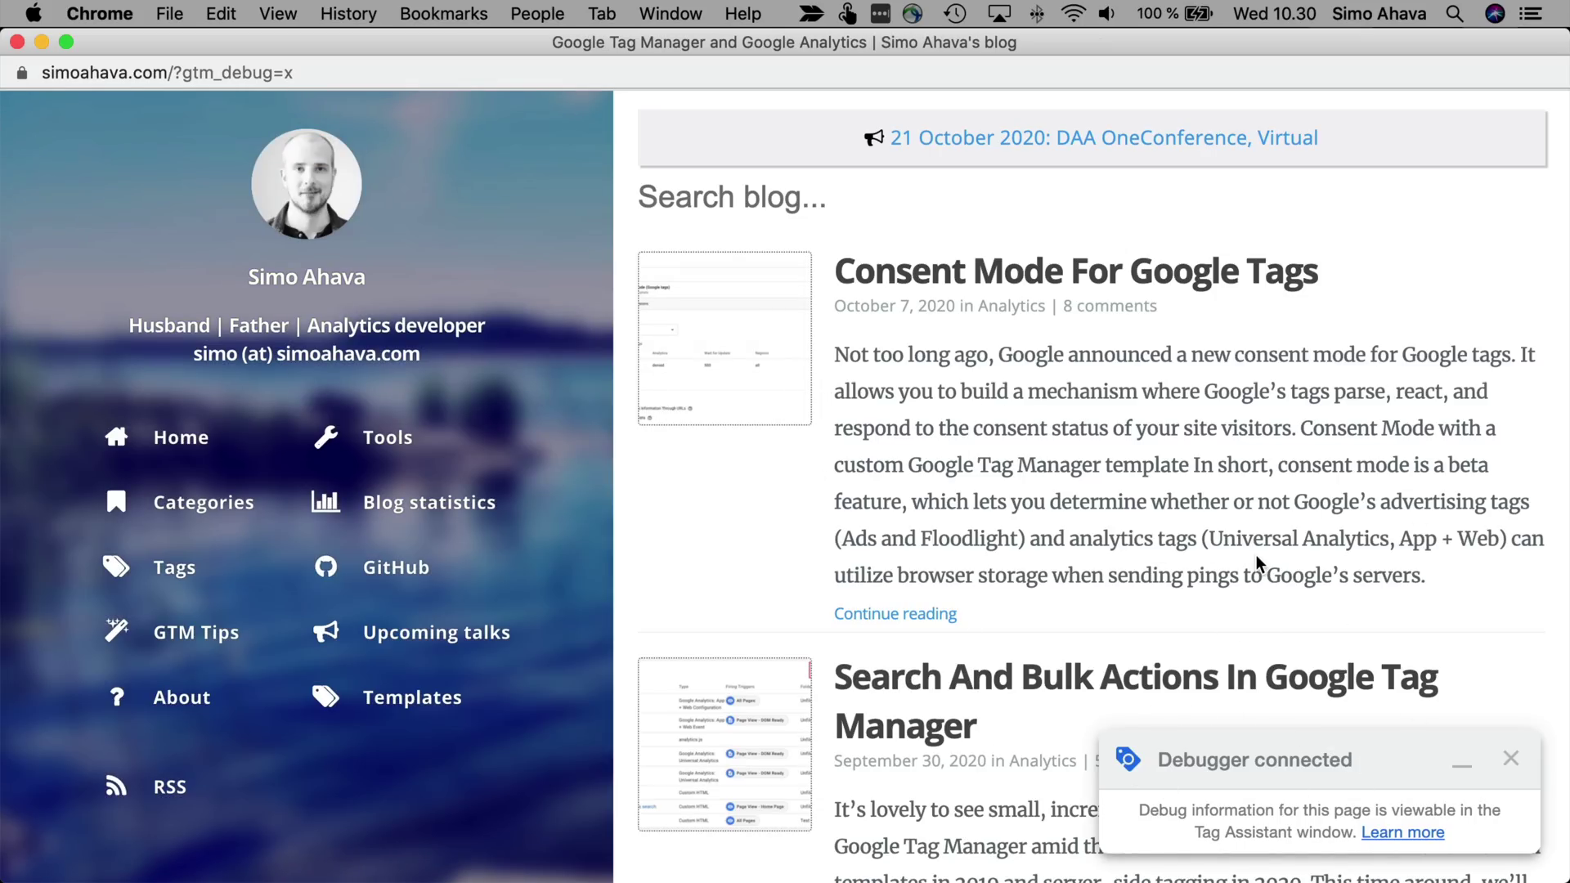
{"action": "key", "text": "super+grave"}
Close the debugger with 'Keep the domain enabled' ticked for simoahava.com.
{"action": "left_click", "coordinate": [794, 576]}
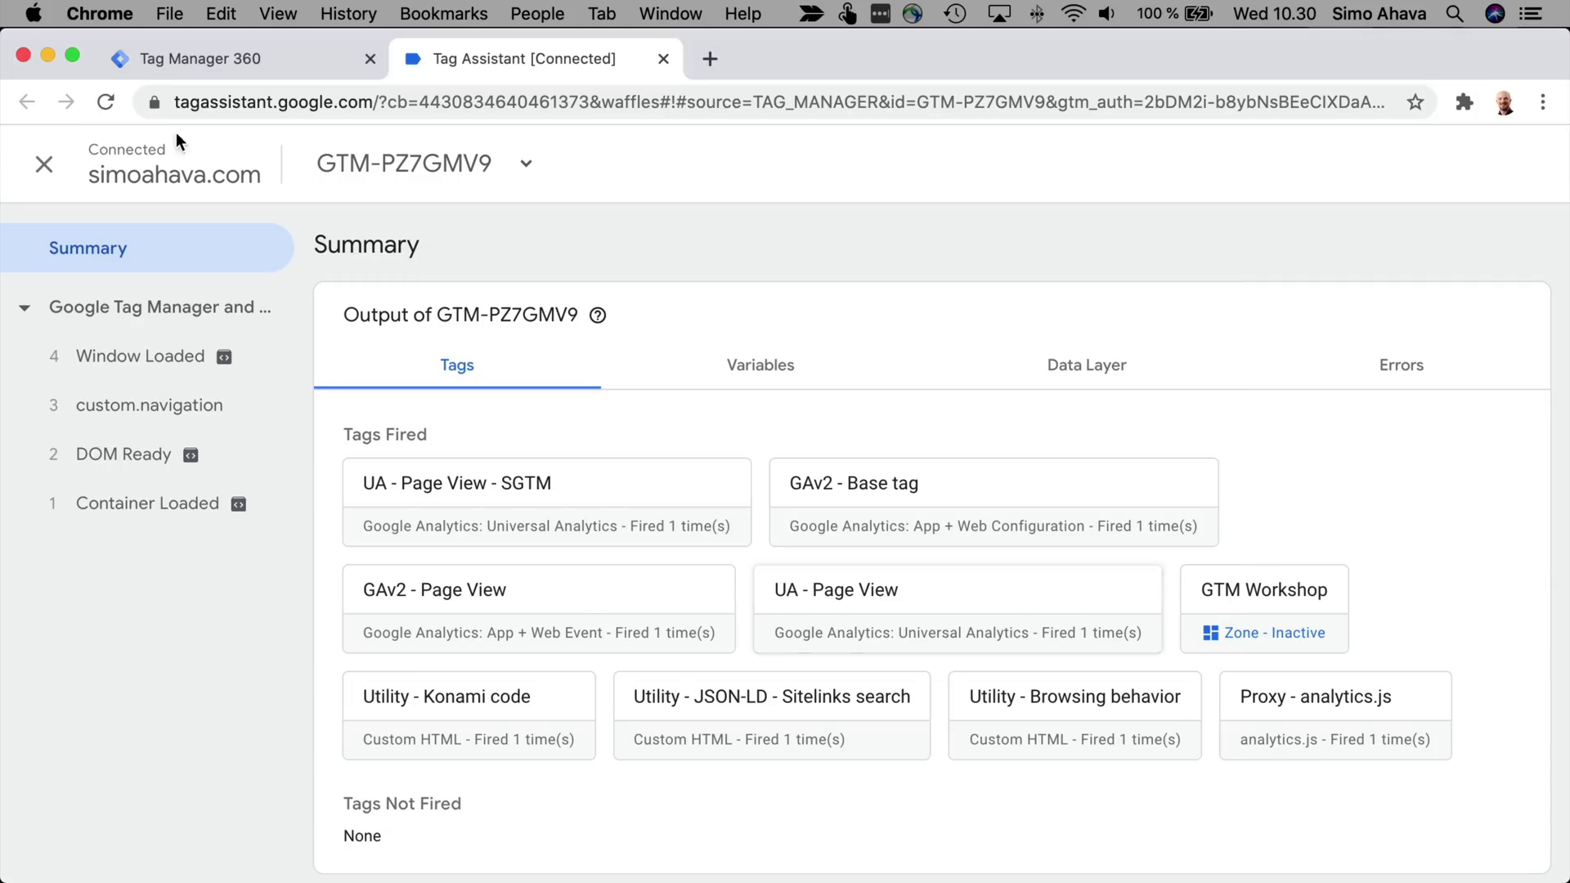
{"action": "left_click", "coordinate": [41, 166]}
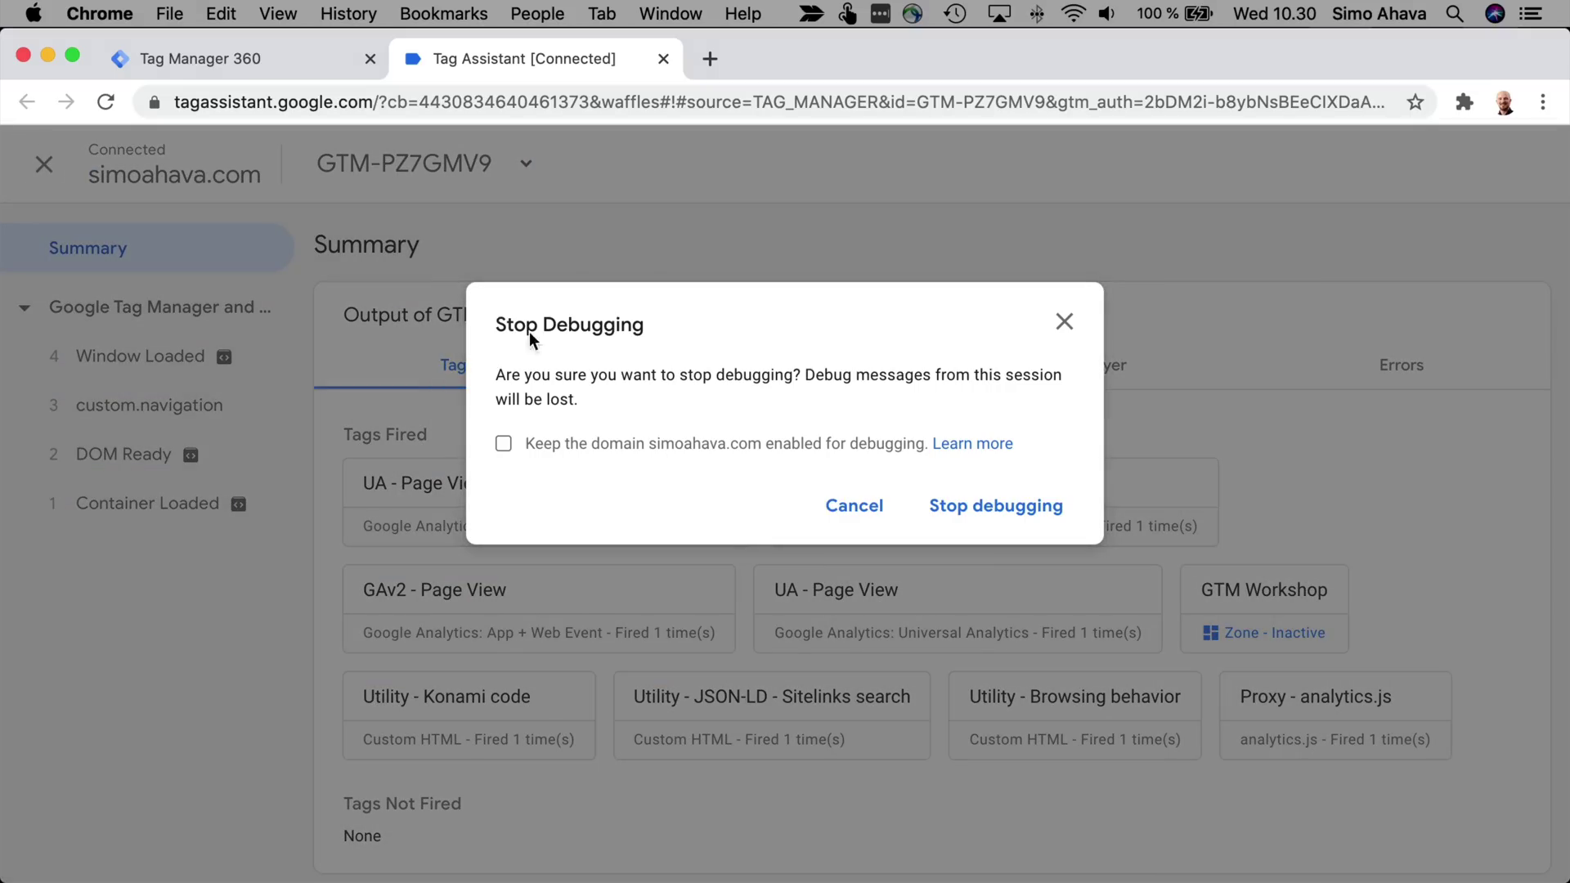
{"action": "left_click", "coordinate": [503, 443]}
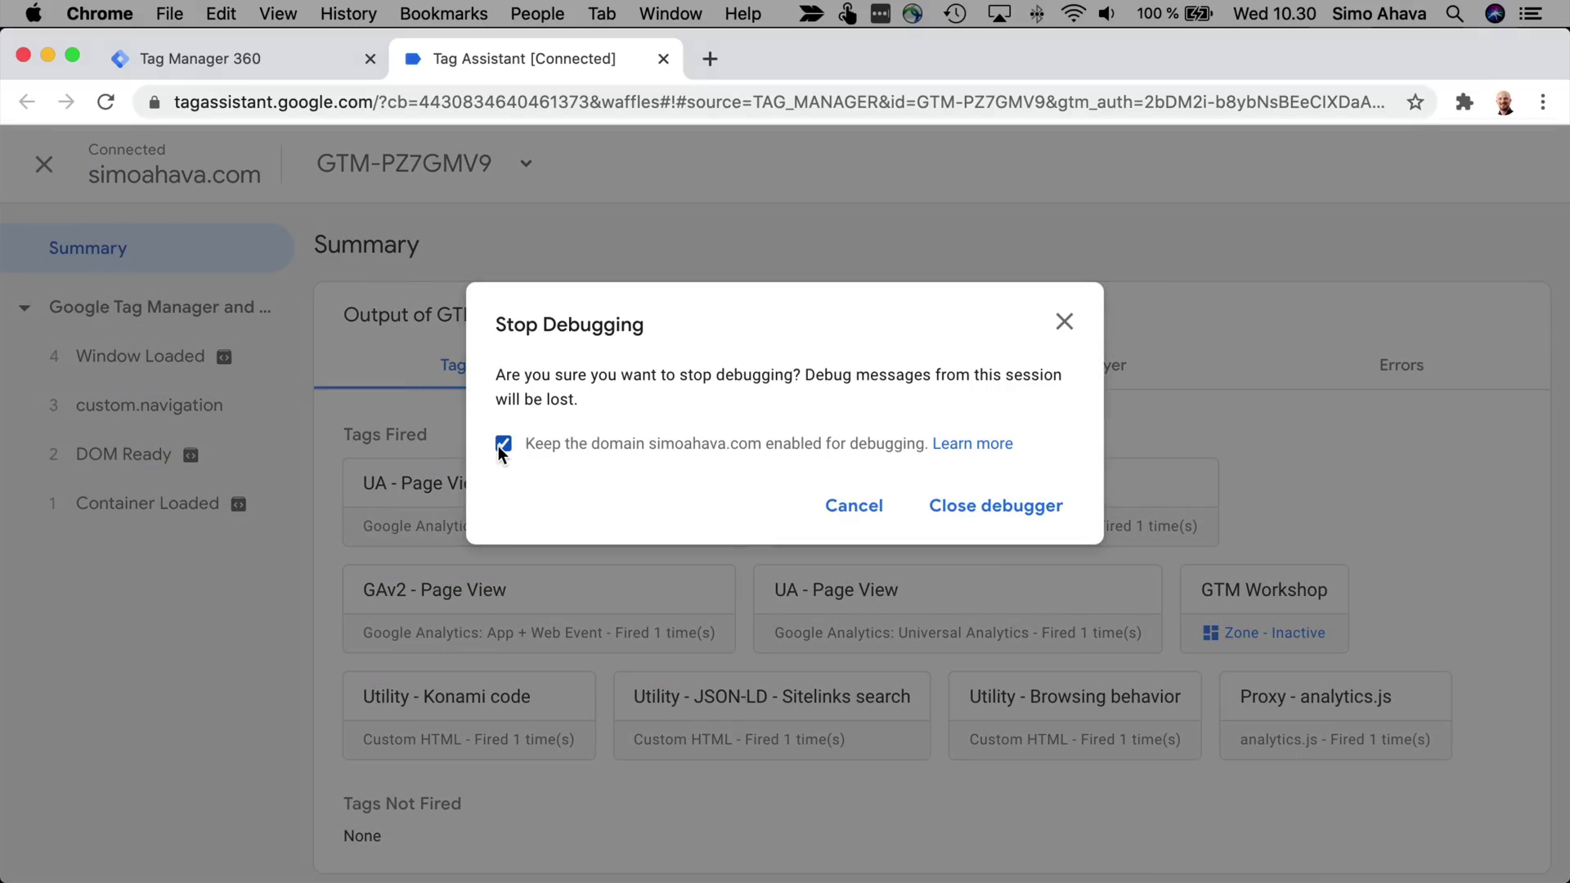
{"action": "left_click", "coordinate": [1033, 509]}
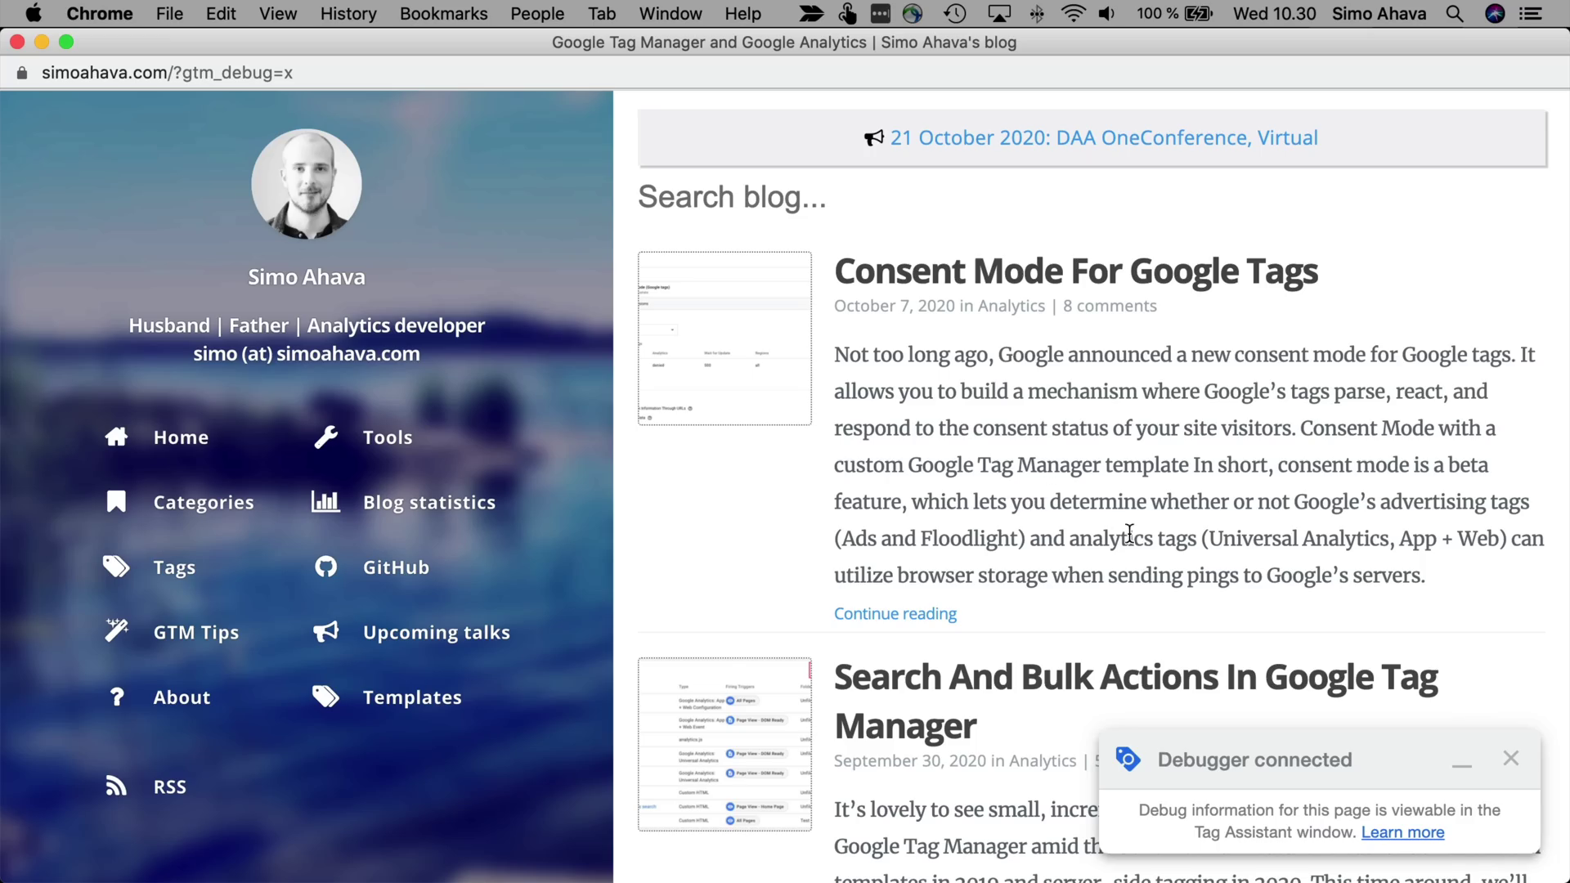
Reload the blog, then close the blog debug window and the Not Connected summary.
{"action": "key", "text": "super+r"}
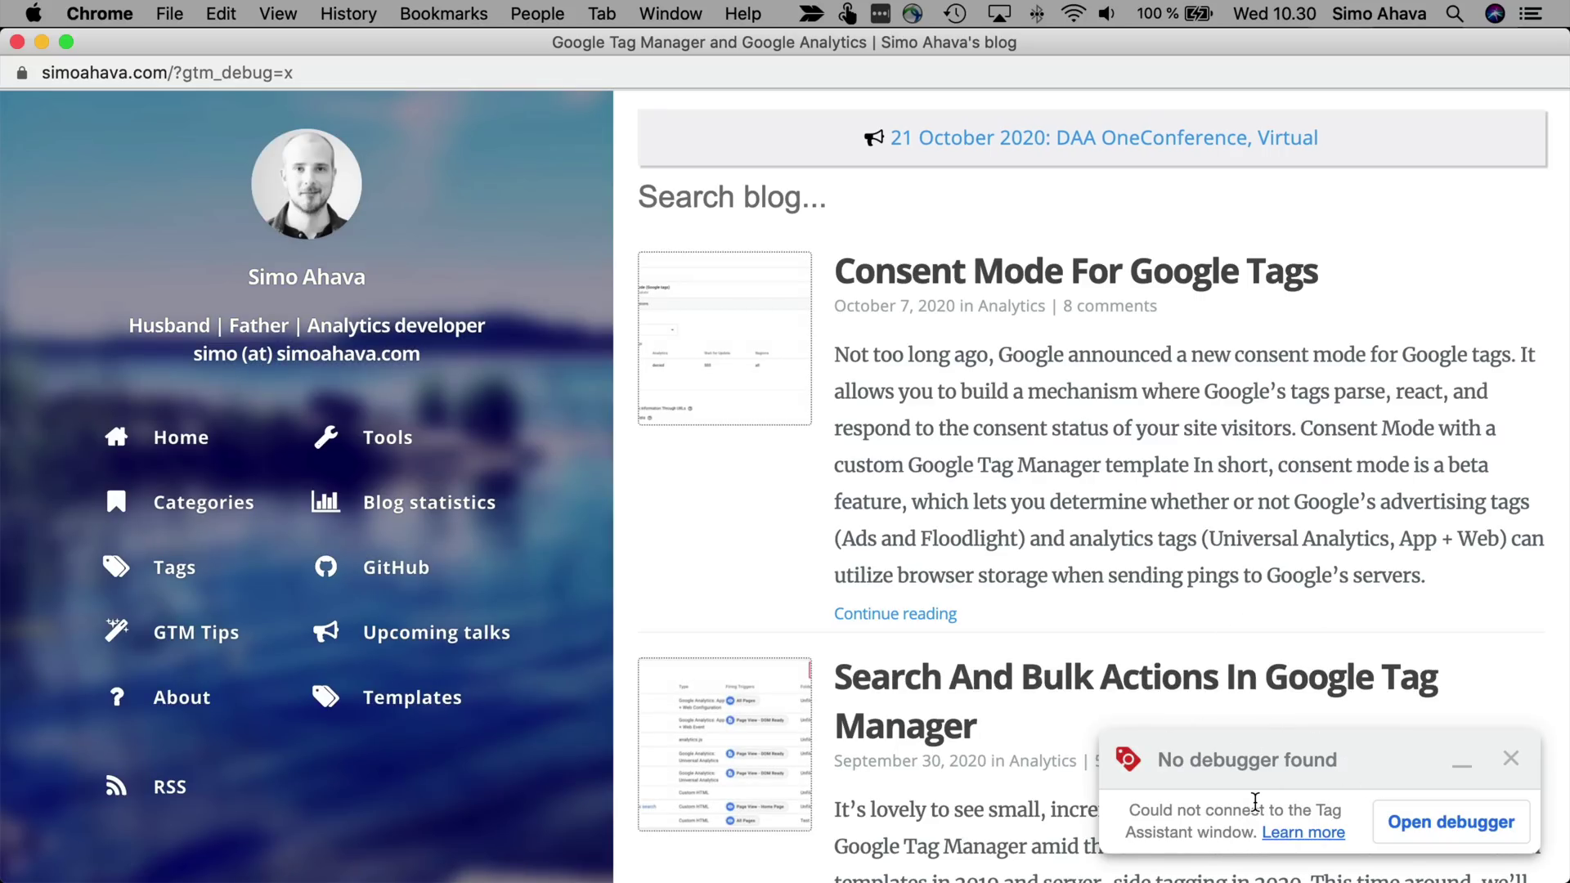
{"action": "key", "text": "super+alt+j"}
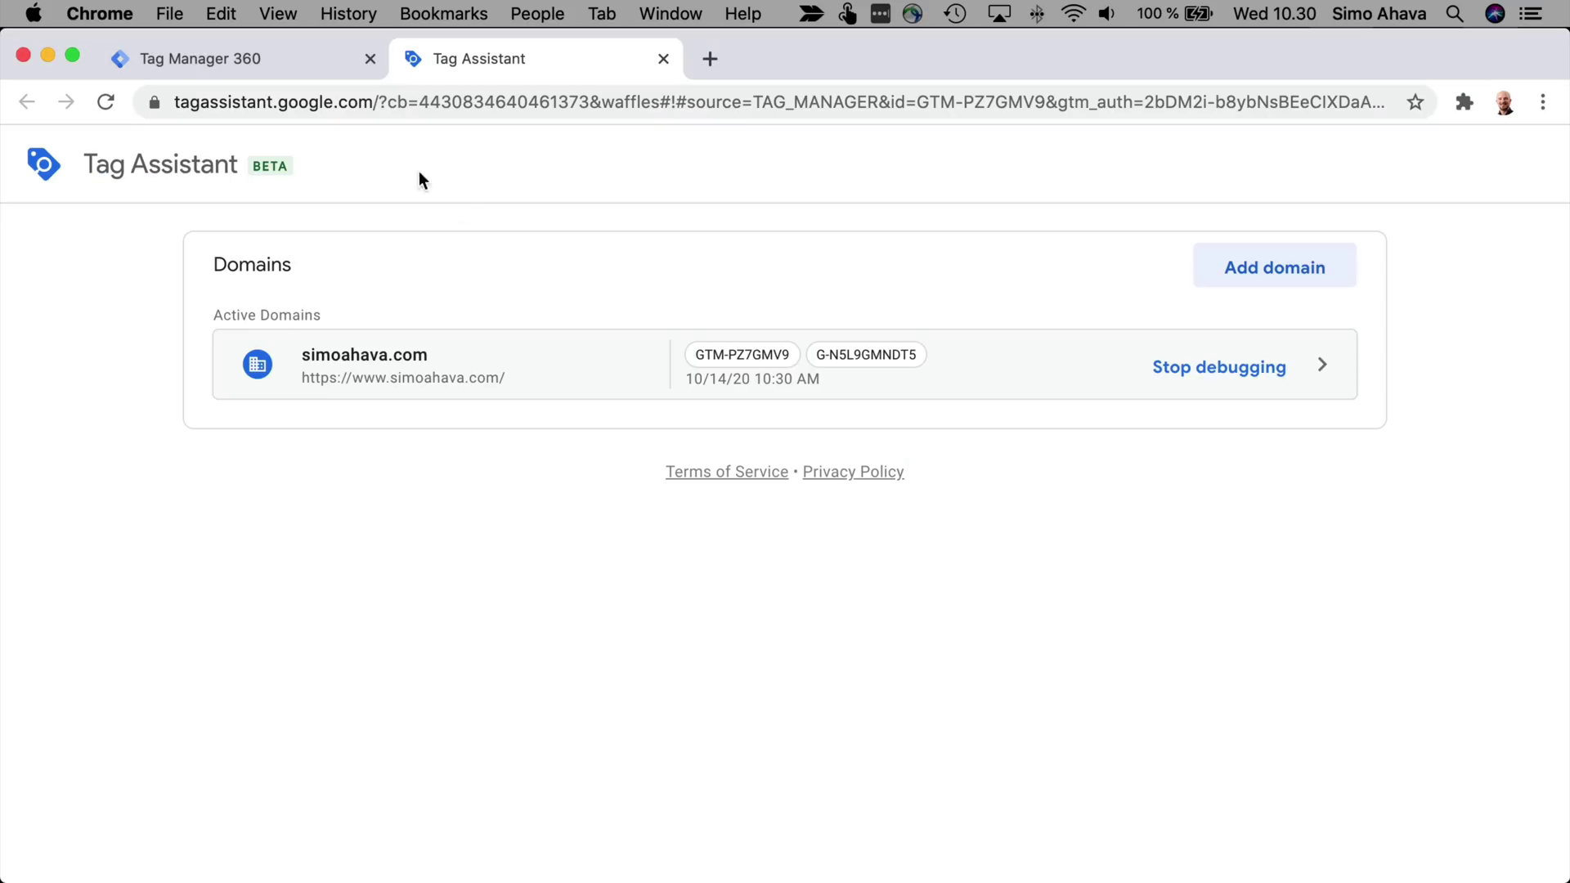
{"action": "left_click", "coordinate": [1066, 357]}
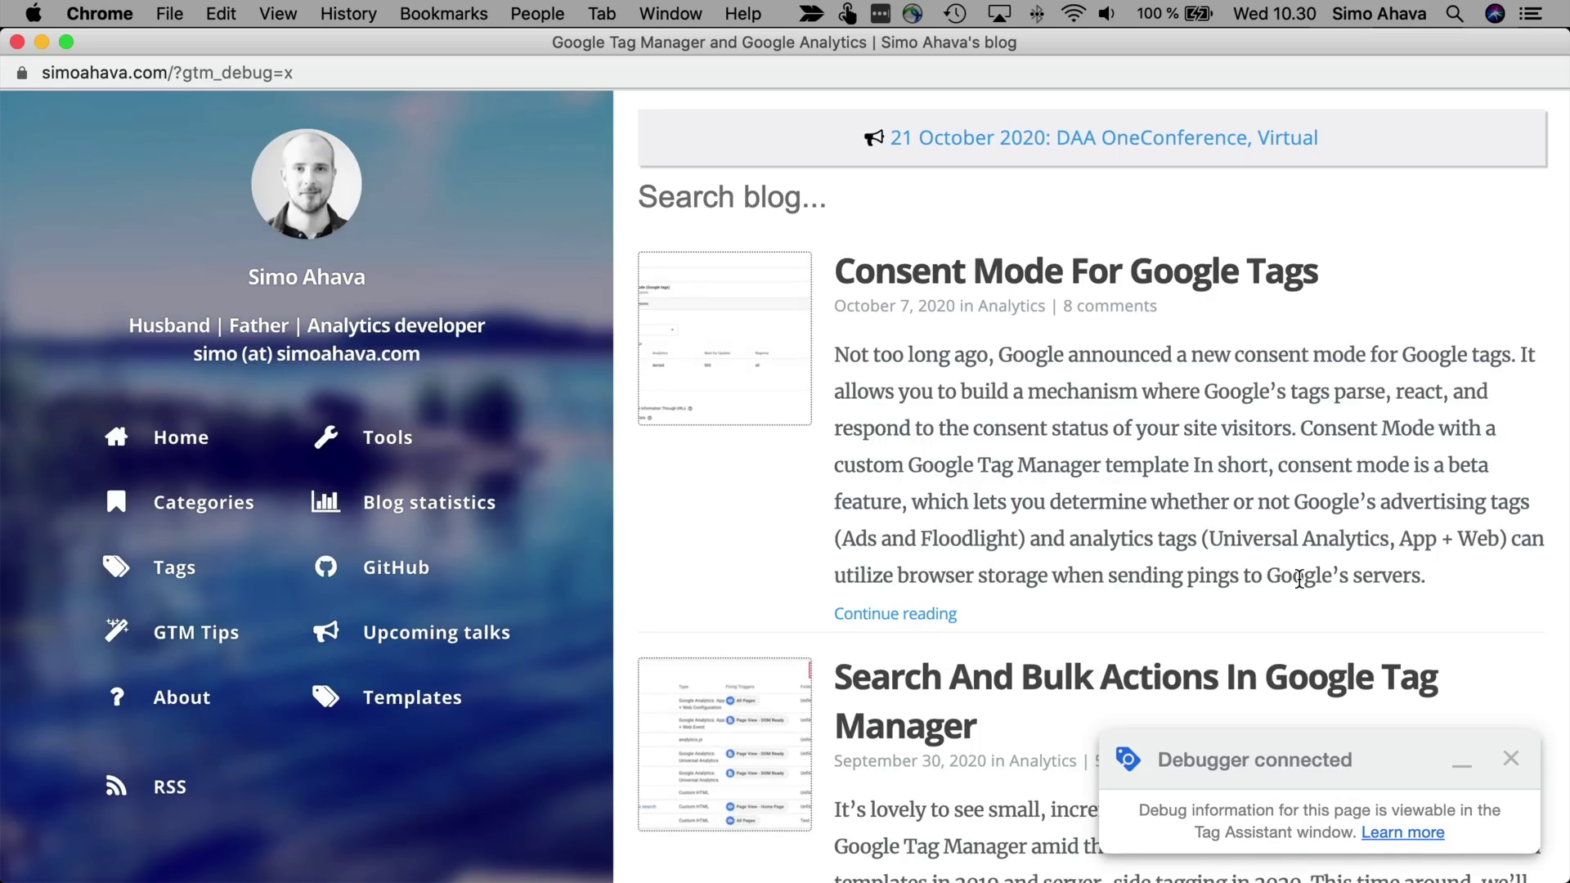
{"action": "left_click", "coordinate": [17, 42]}
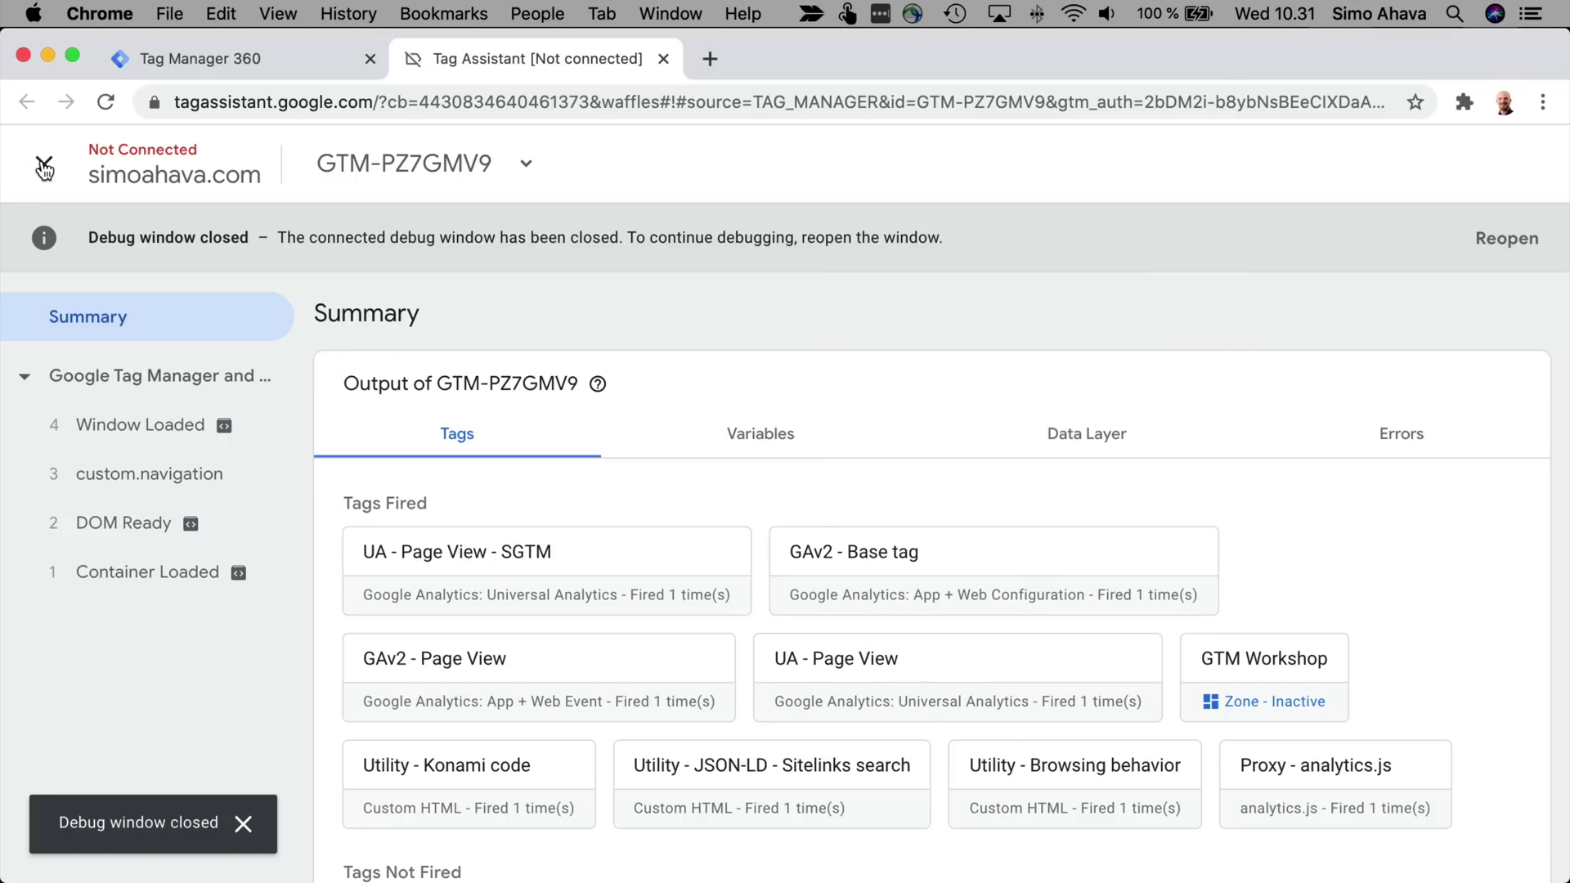
{"action": "left_click", "coordinate": [44, 169]}
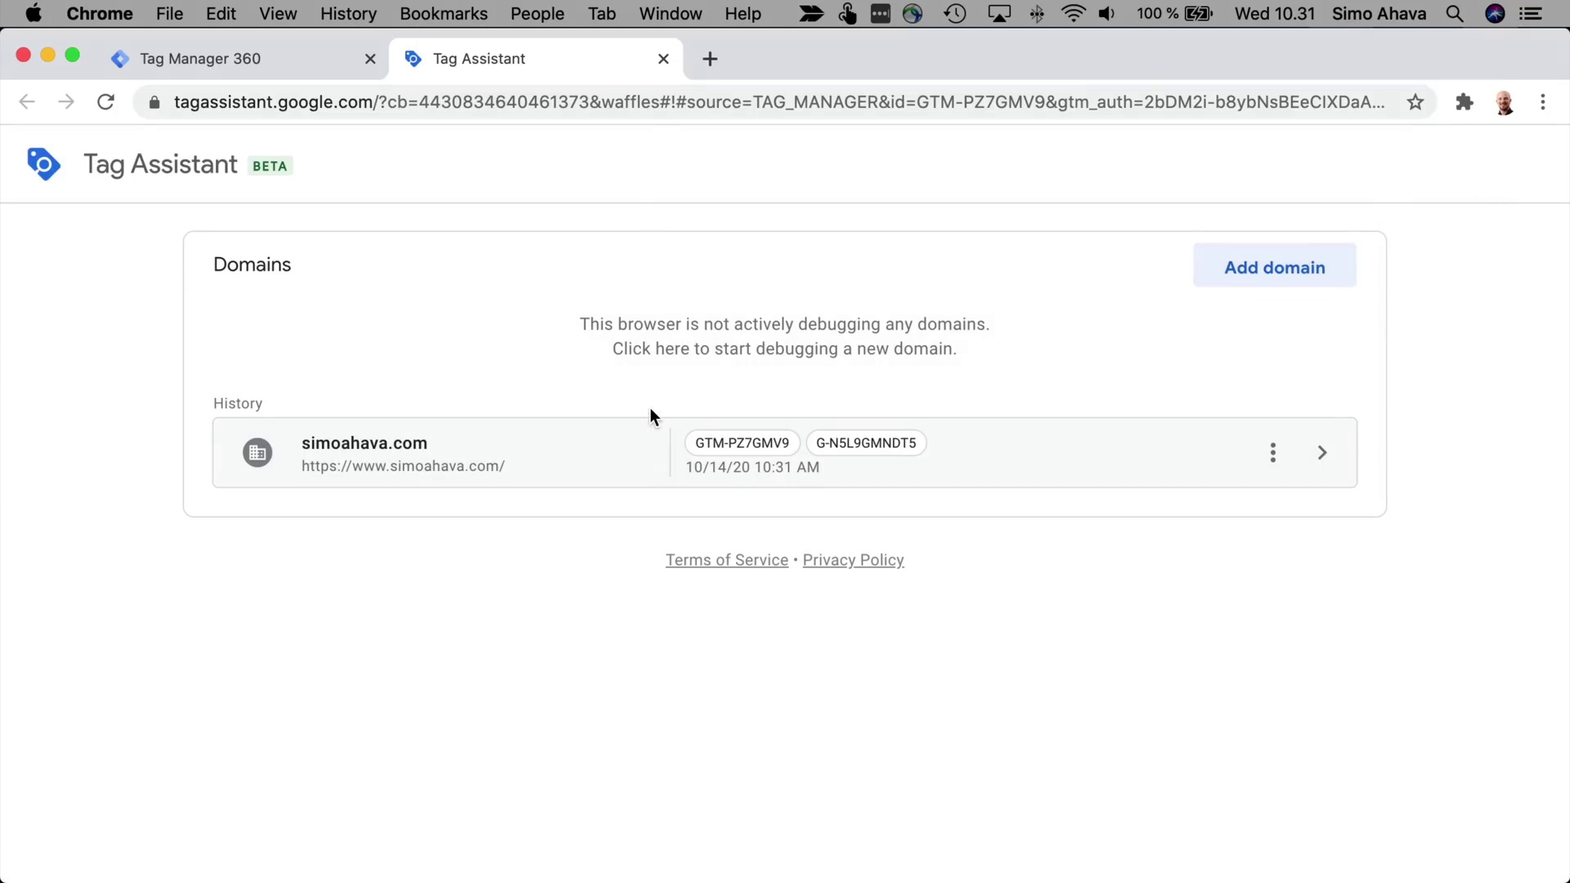
Load simoahava.com in a new tab, dismiss 'No debugger found', and go back to Tag Assistant.
{"action": "key", "text": "super+t"}
{"action": "type", "text": "simoahava.com"}
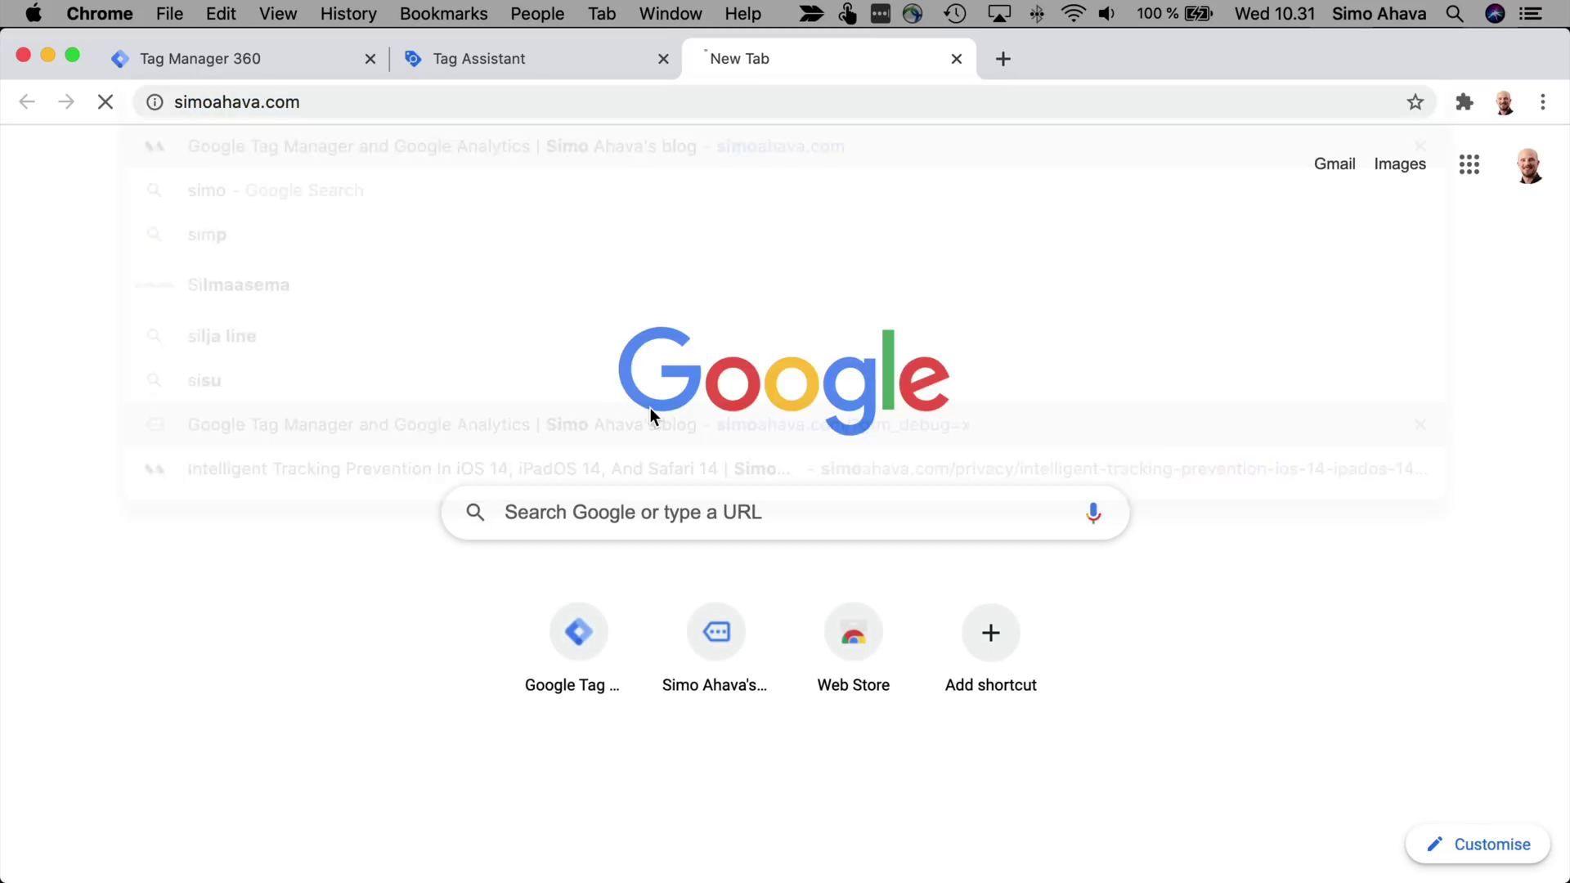
{"action": "key", "text": "Return"}
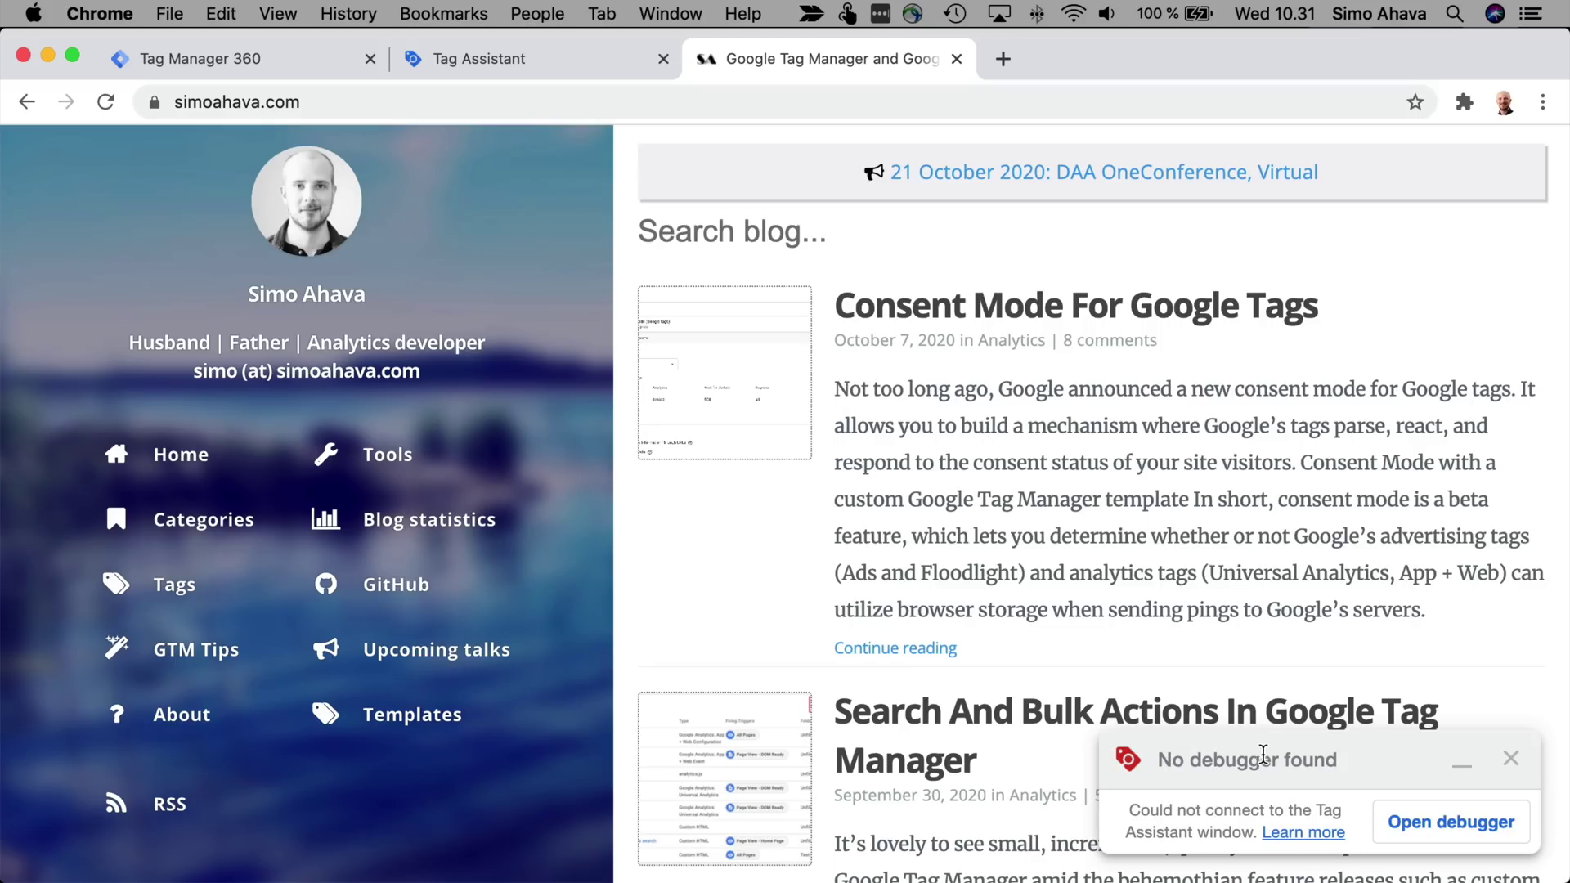
{"action": "left_click", "coordinate": [1514, 760]}
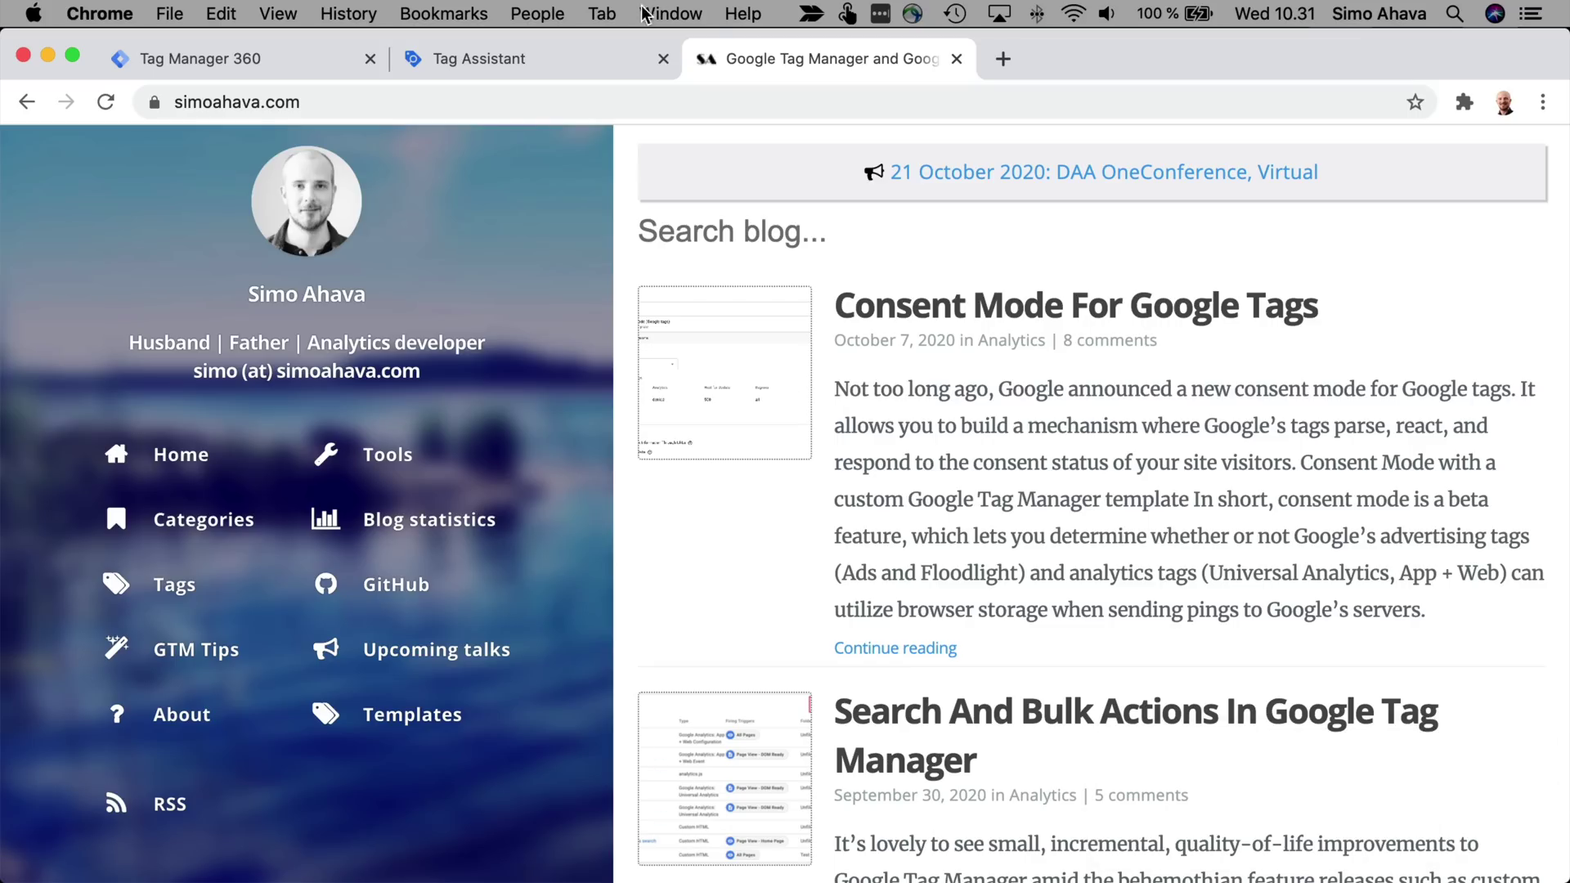
{"action": "left_click", "coordinate": [515, 61]}
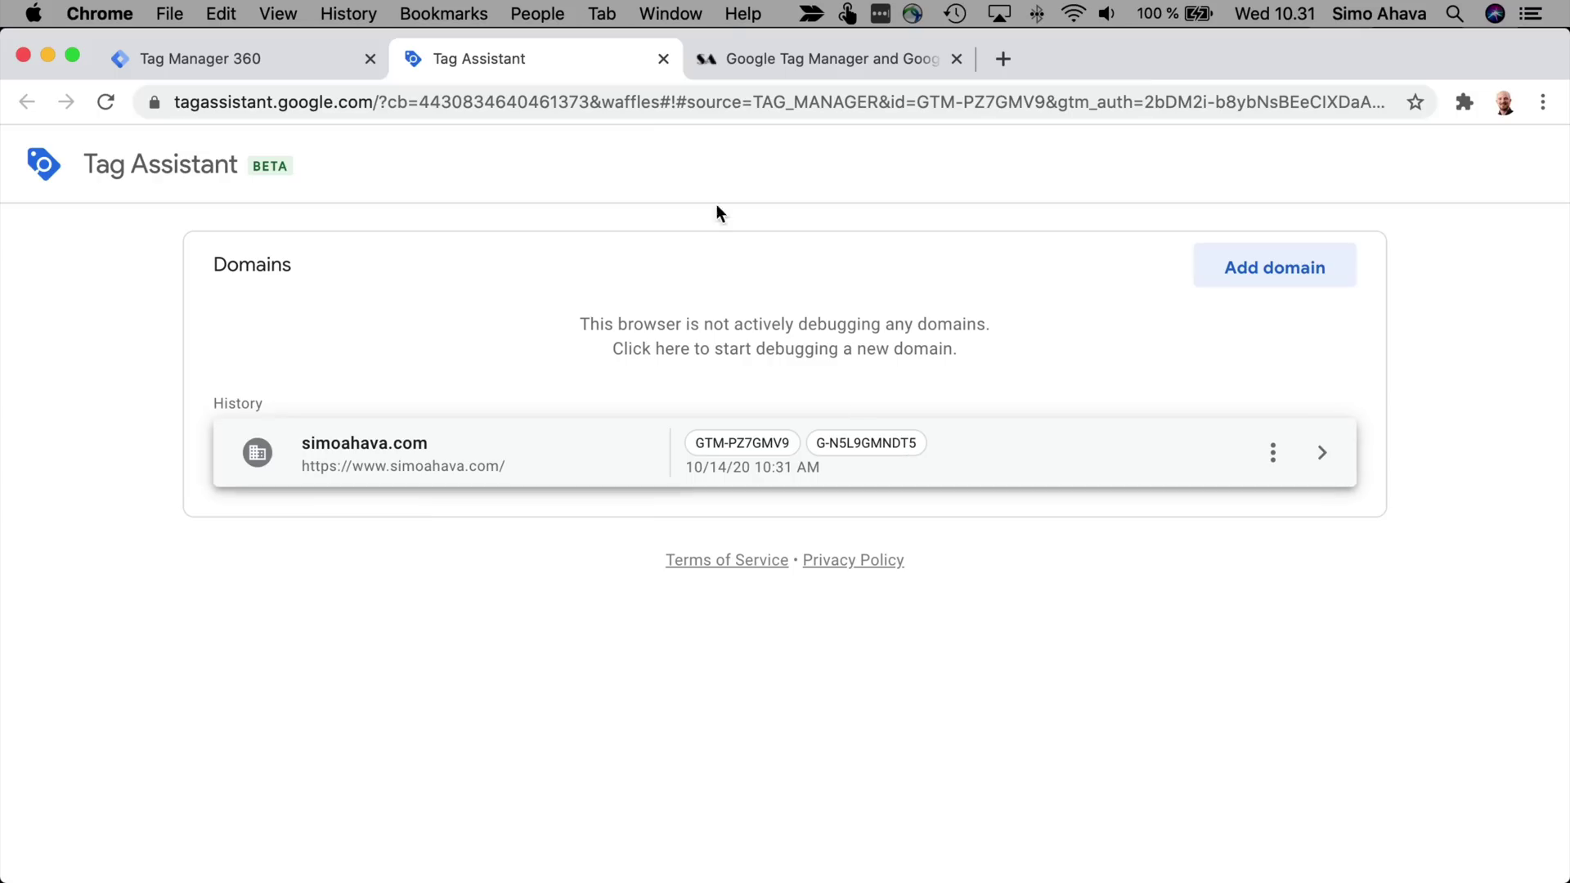
{"action": "left_click", "coordinate": [312, 56]}
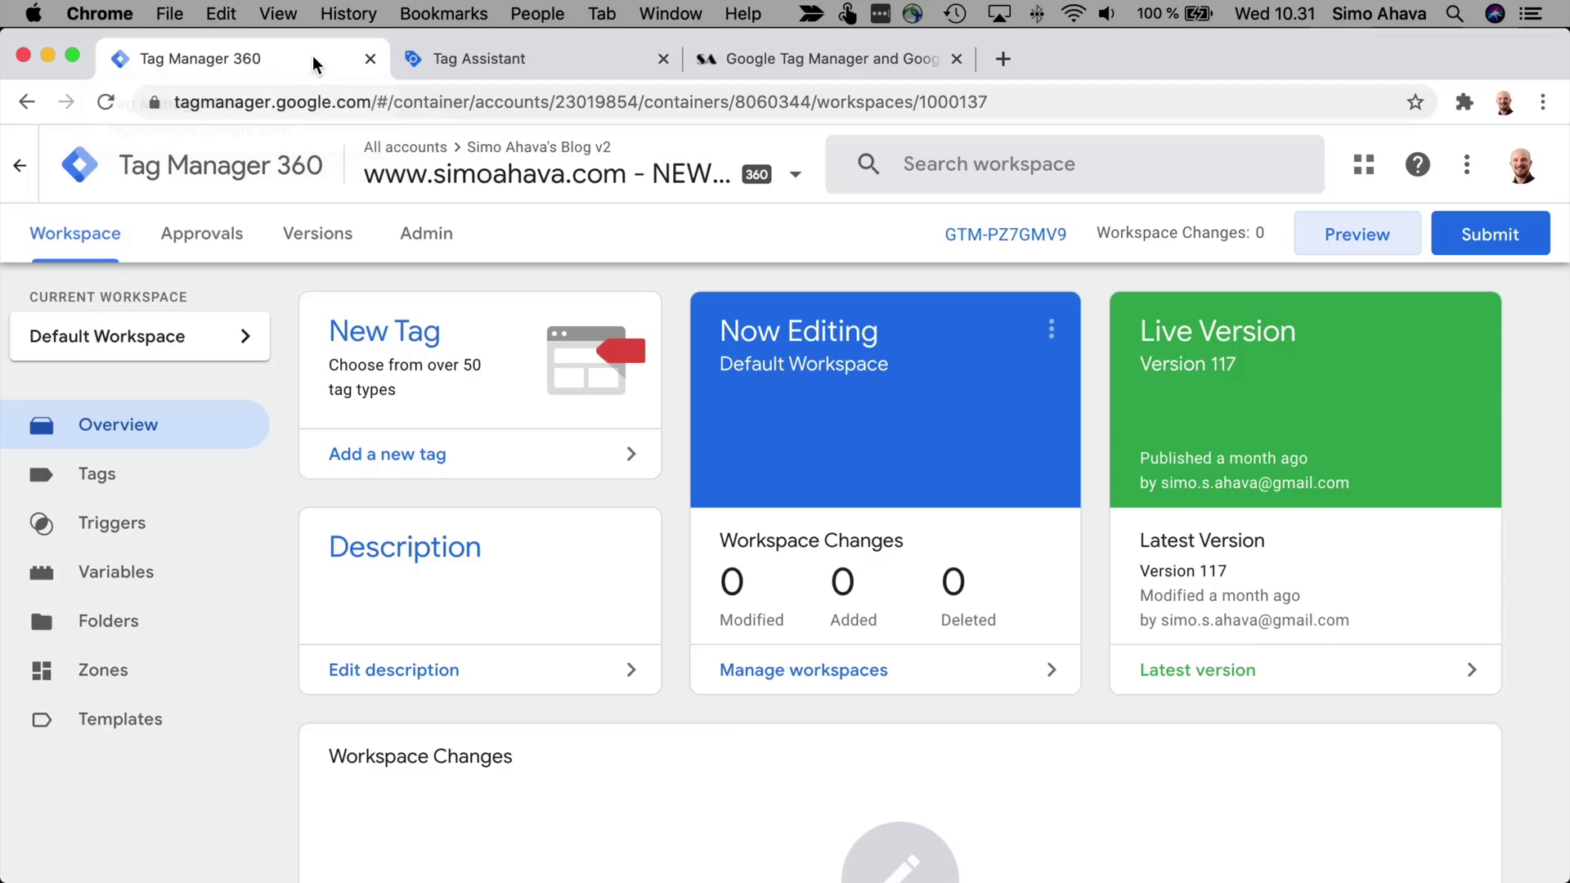
Close the blog and Tag Assistant tabs and open Share Preview for version 115.
{"action": "left_click", "coordinate": [956, 58]}
{"action": "left_click", "coordinate": [663, 59]}
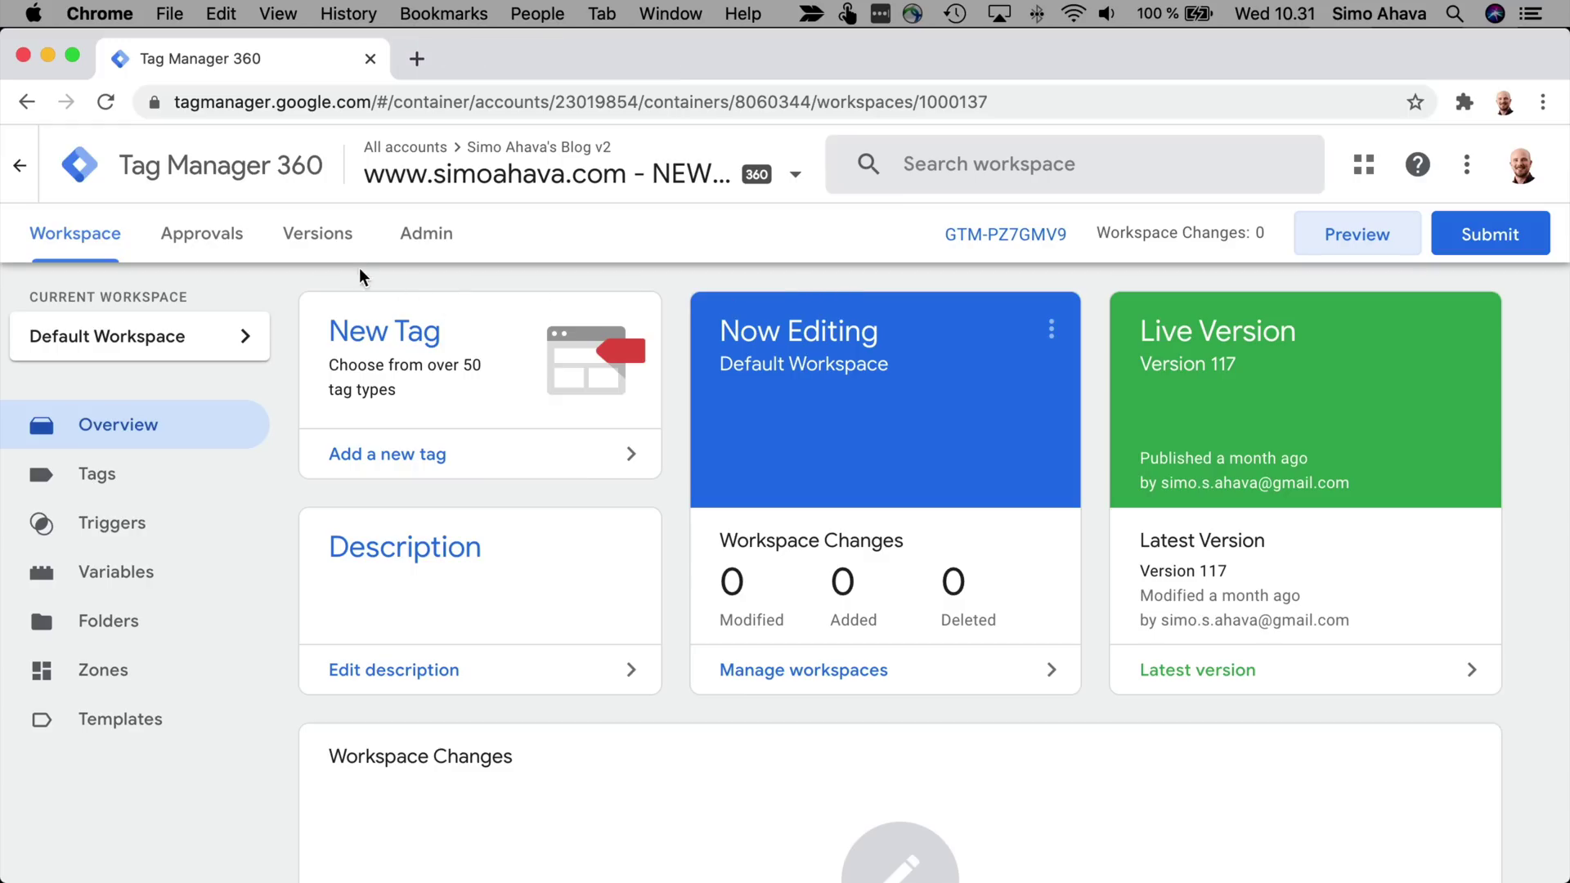
{"action": "left_click", "coordinate": [323, 235]}
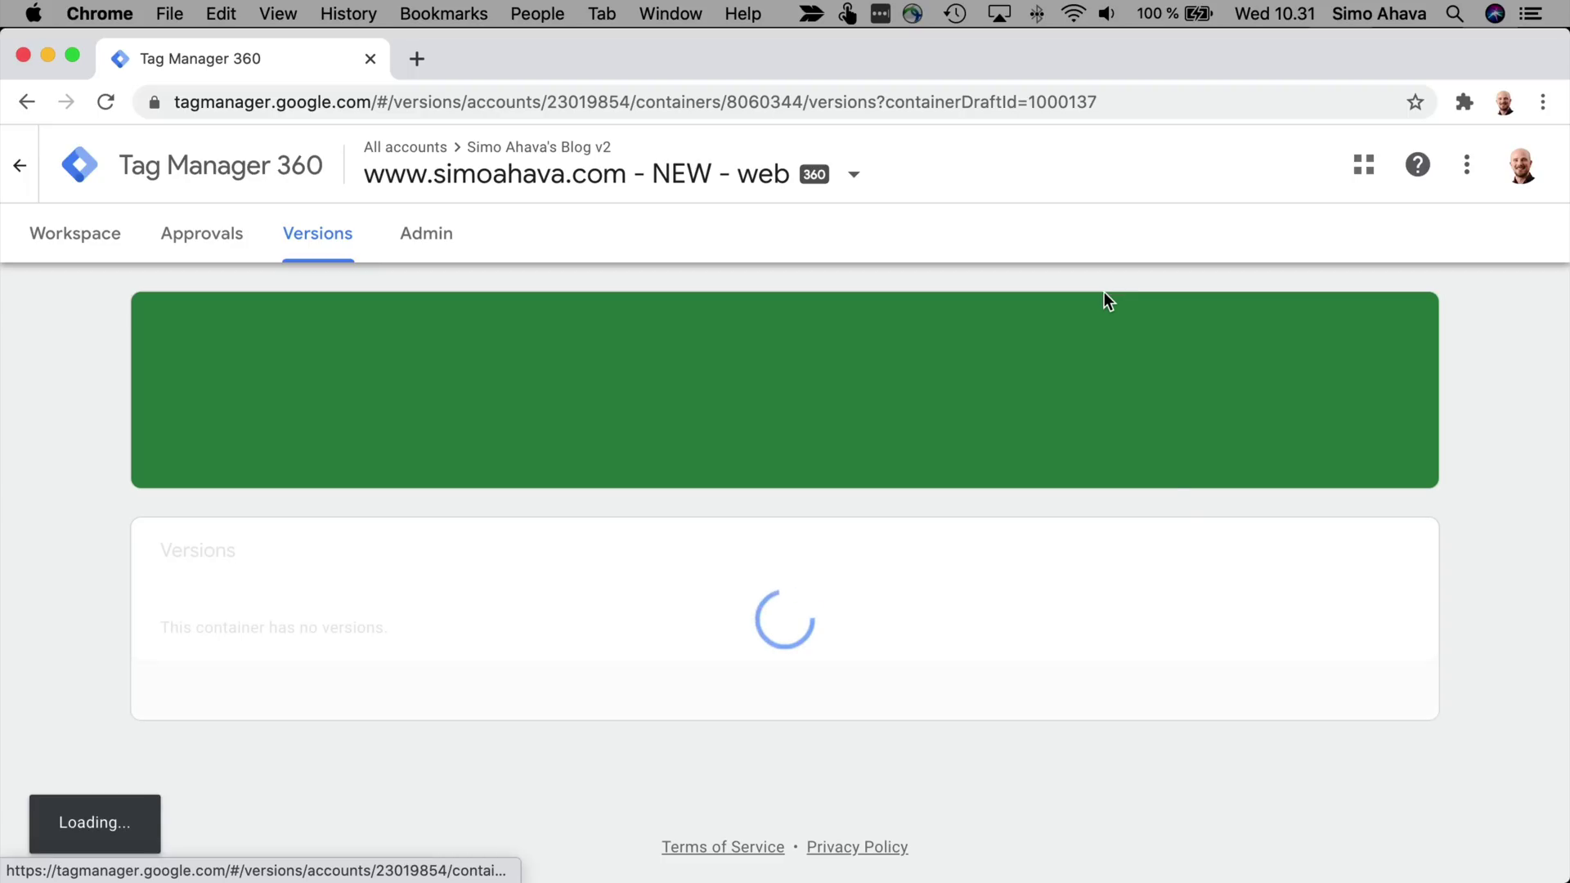
{"action": "scroll", "coordinate": [1181, 507], "scroll_direction": "down", "scroll_amount": 3}
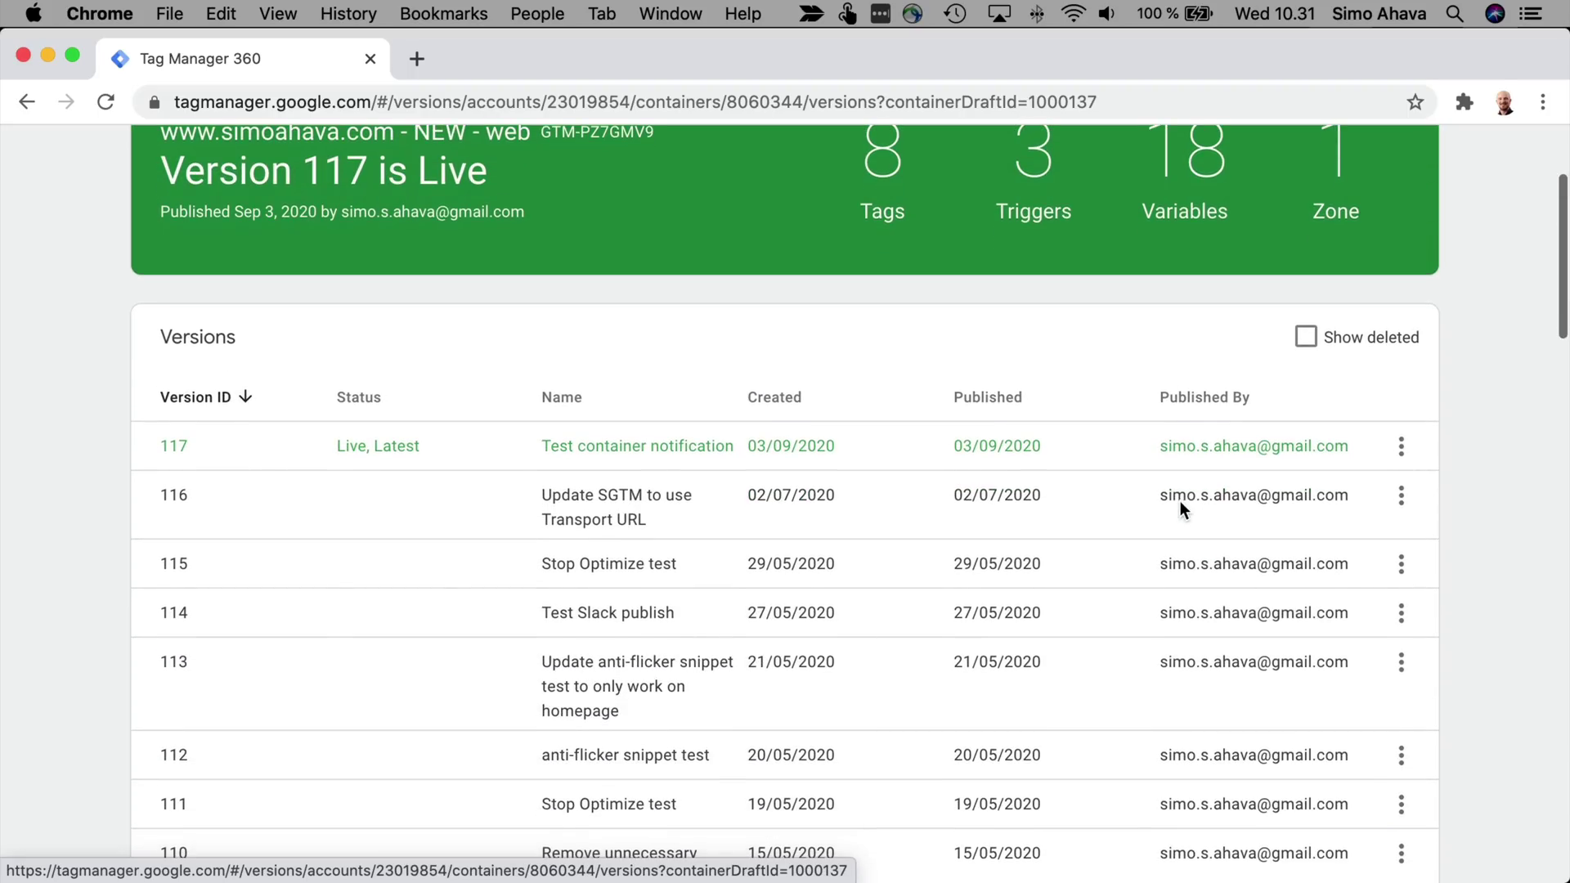
{"action": "left_click", "coordinate": [1403, 569]}
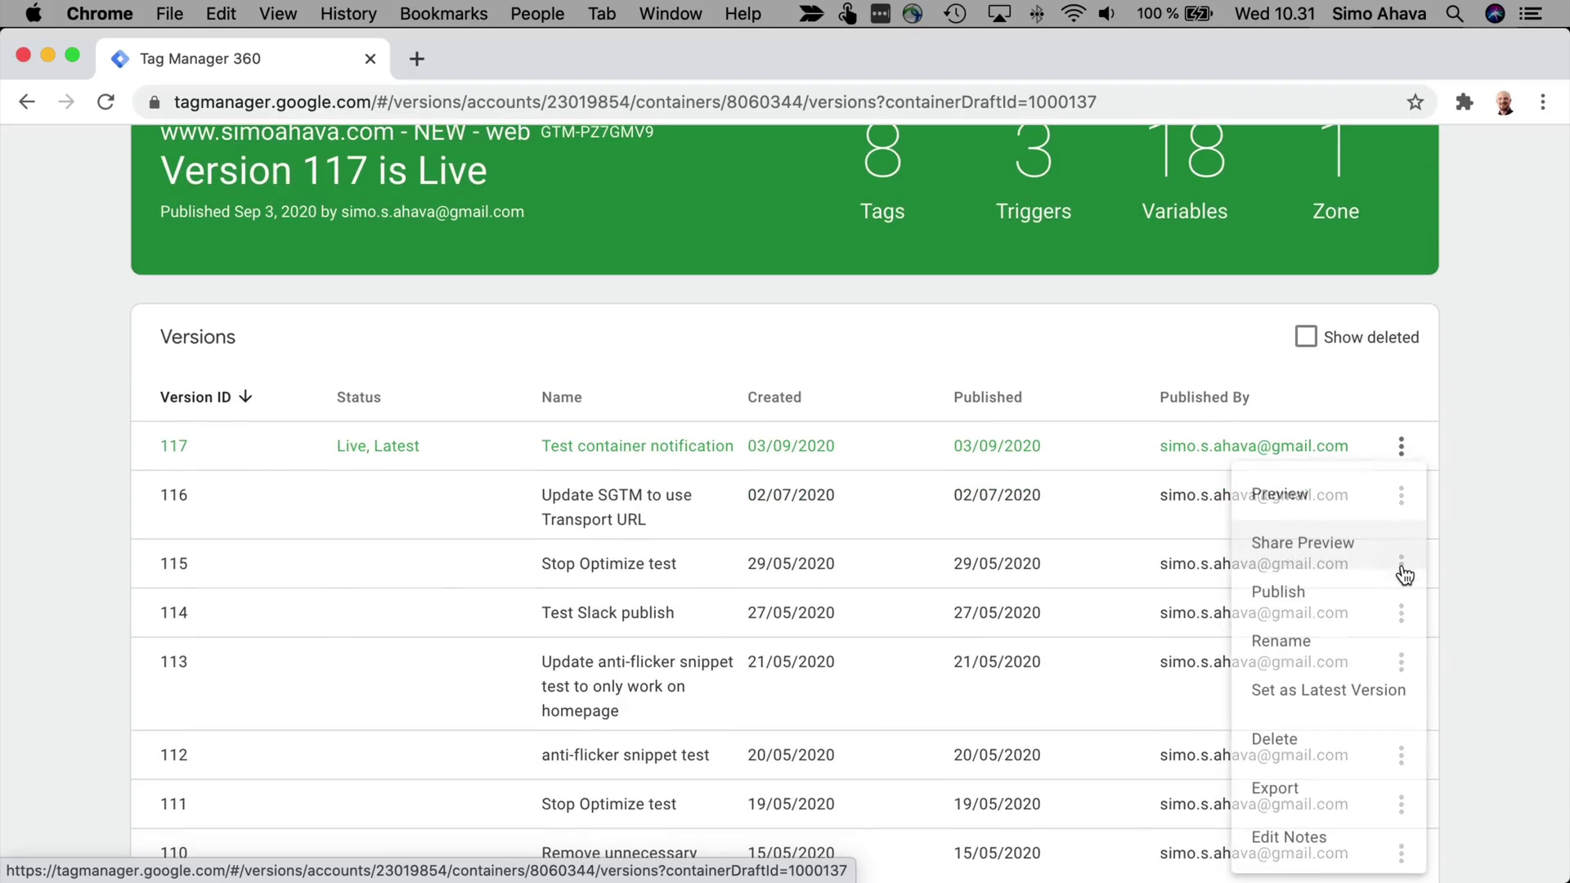
{"action": "left_click", "coordinate": [1351, 563]}
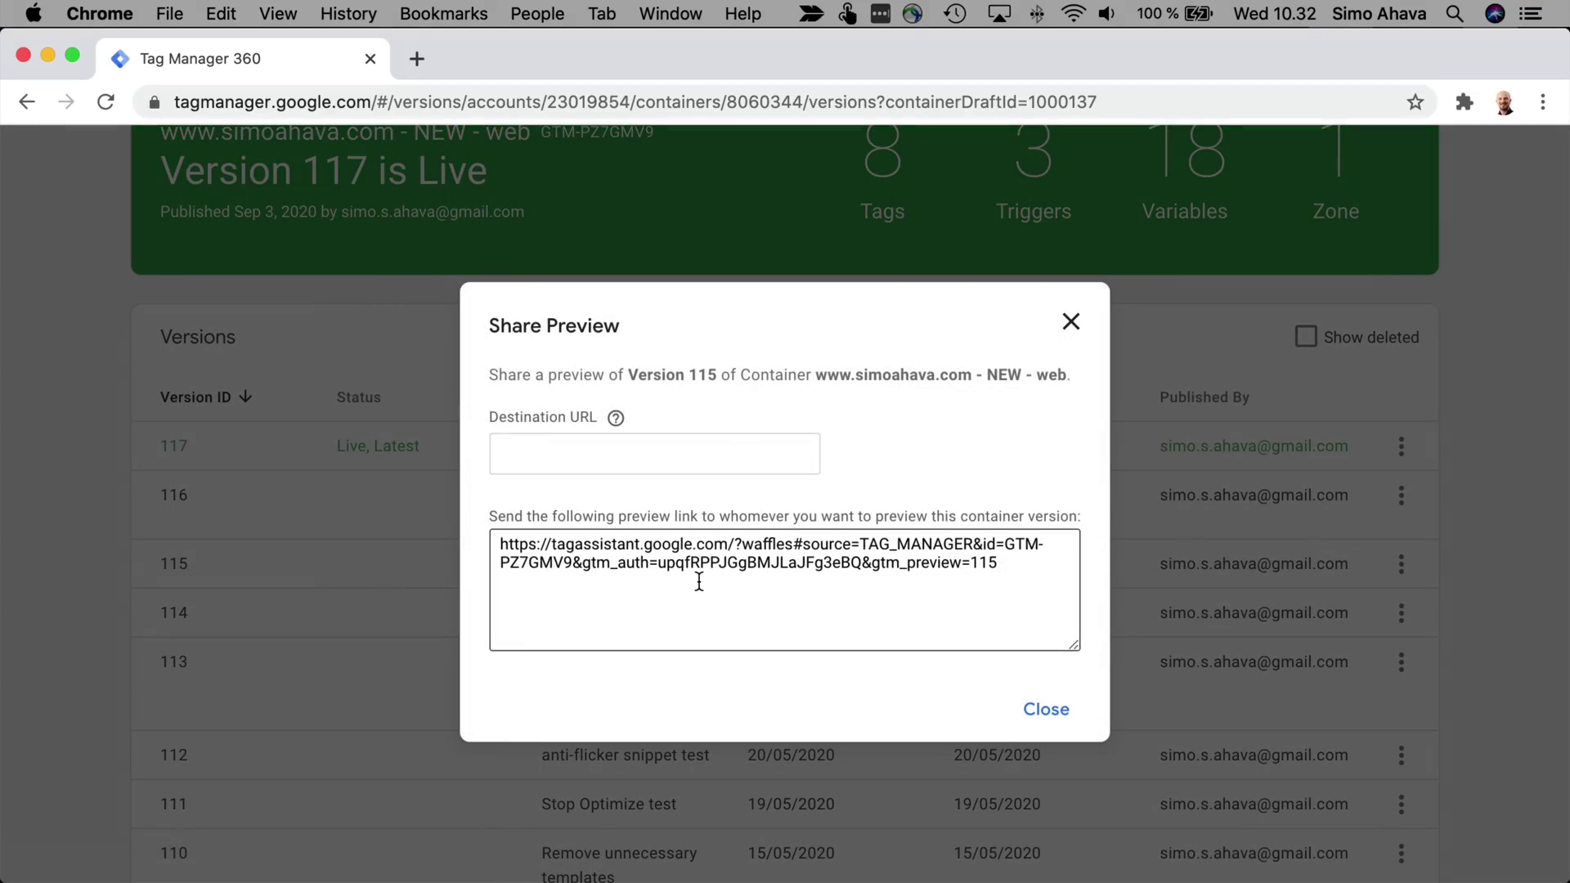
{"action": "left_click", "coordinate": [550, 446]}
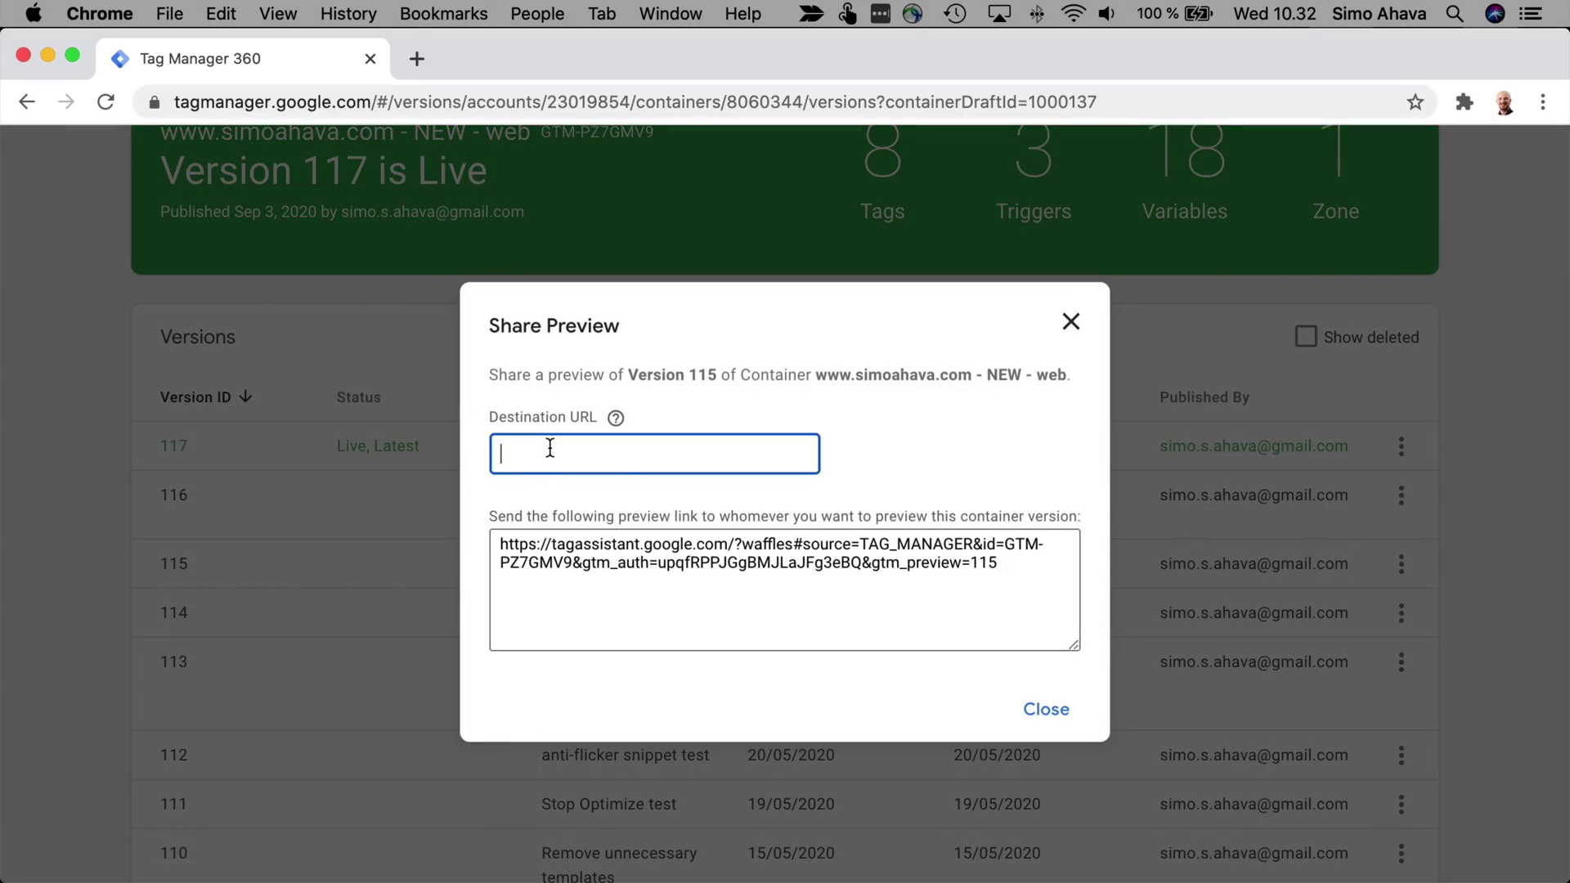
{"action": "type", "text": "https://www.simoahava.com/"}
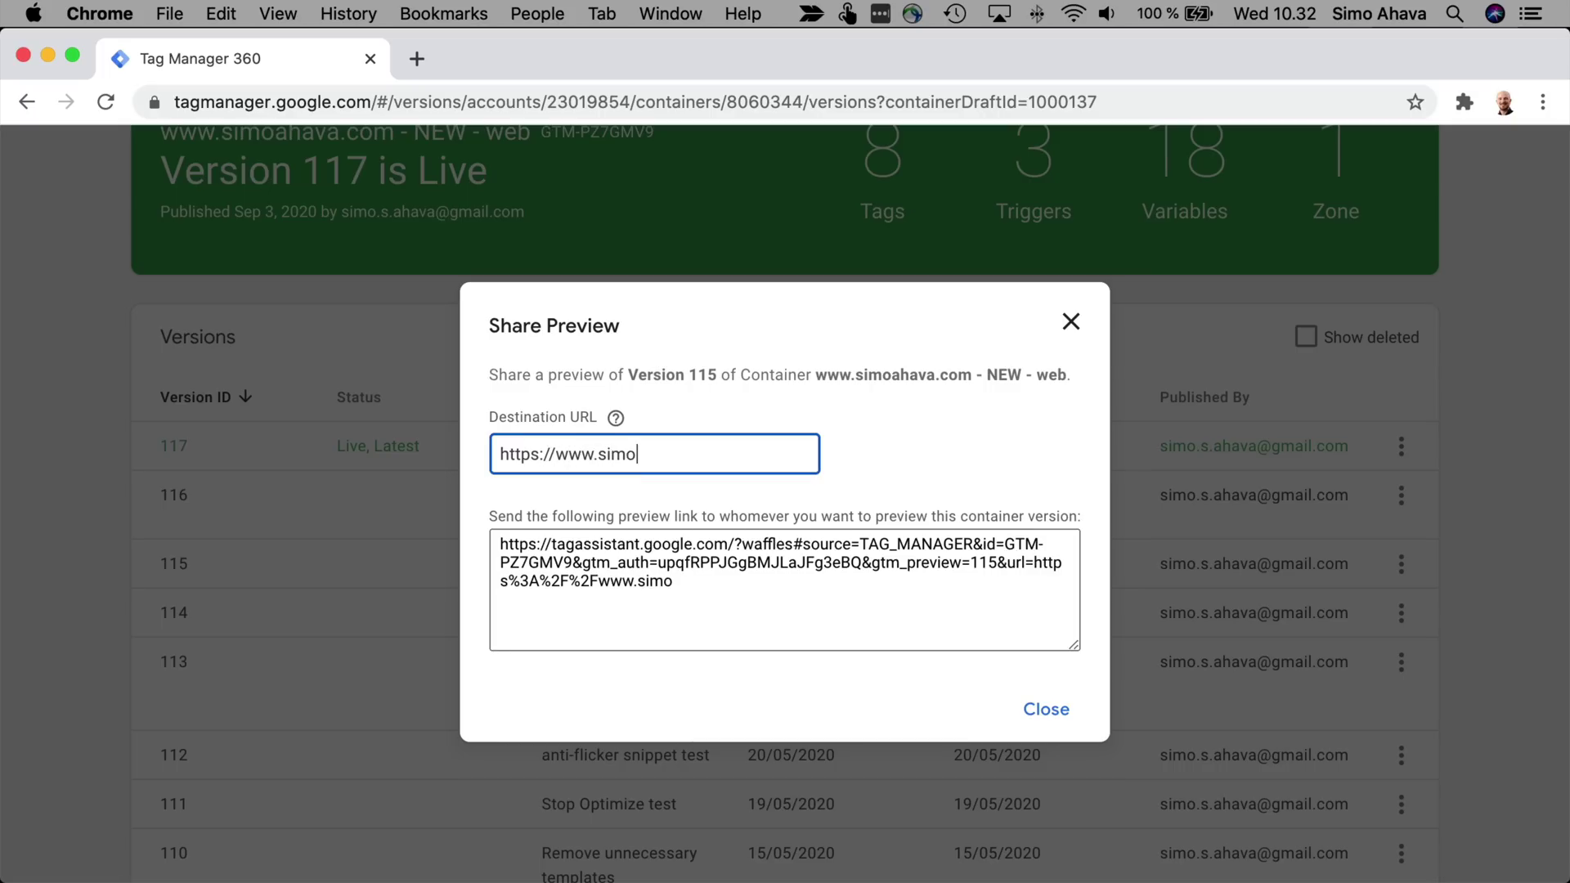
{"action": "left_click", "coordinate": [860, 555]}
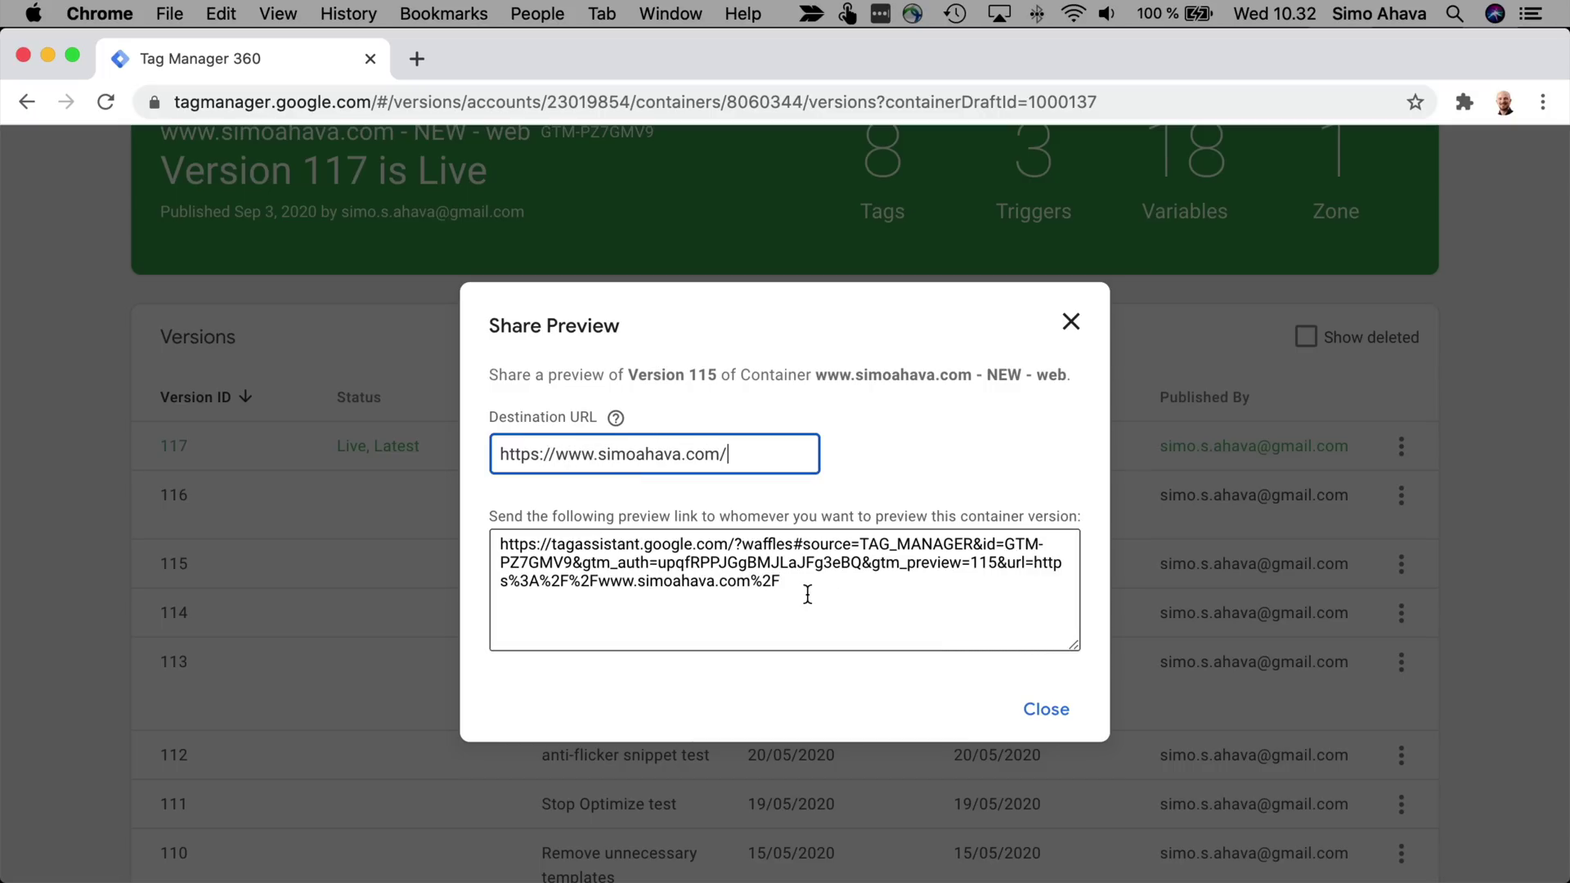
{"action": "key", "text": "super+a"}
{"action": "key", "text": "super+c"}
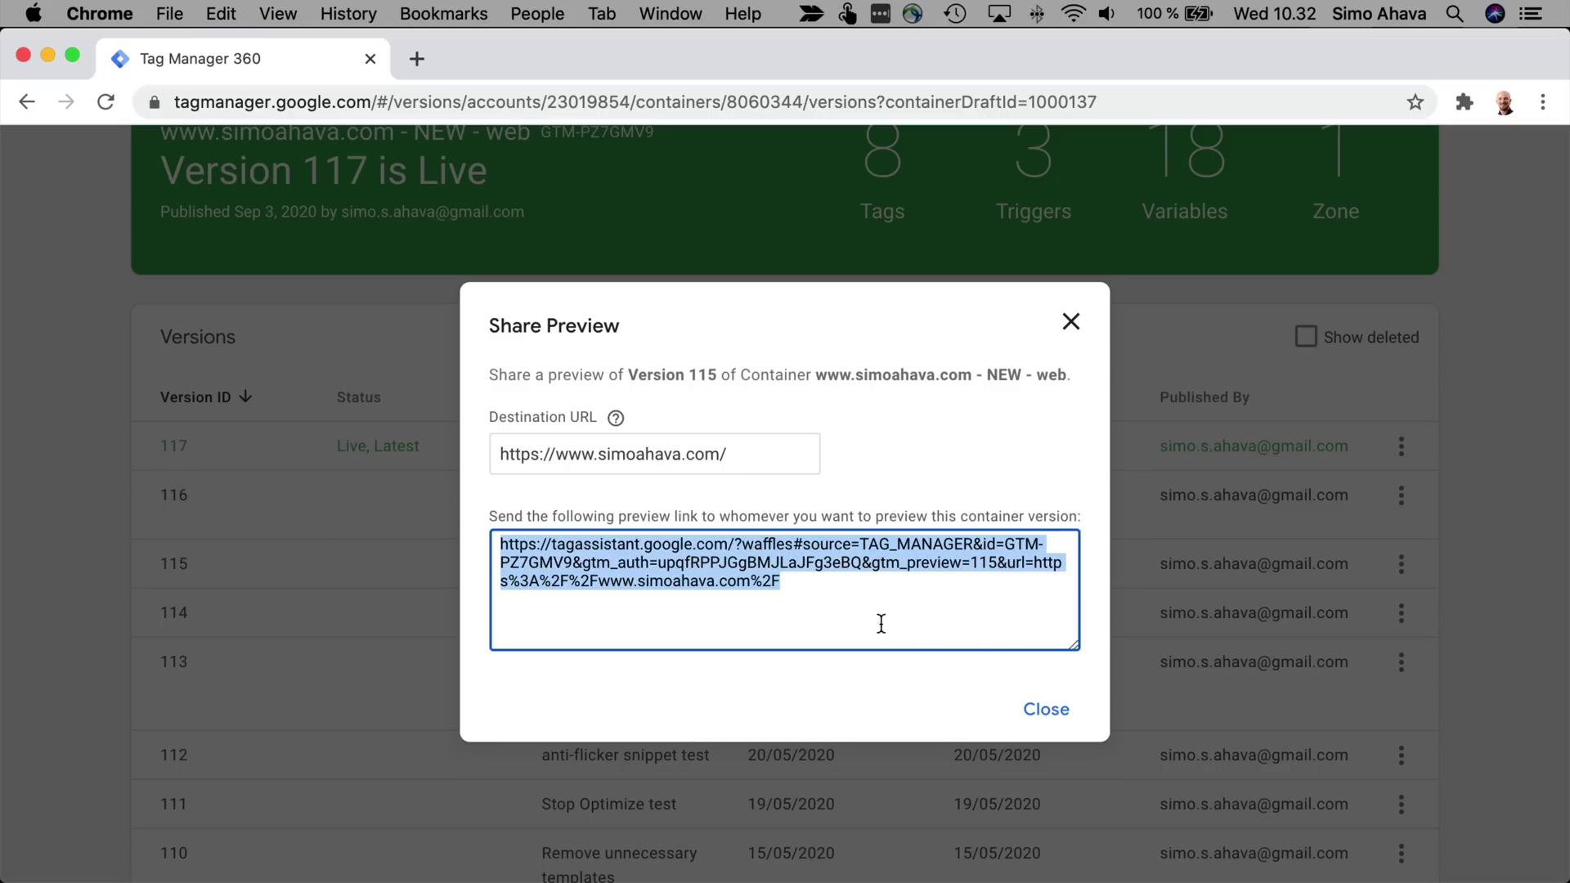
{"action": "left_click", "coordinate": [1051, 710]}
Paste the copied preview link into a new tab and load it.
{"action": "left_click", "coordinate": [1543, 102]}
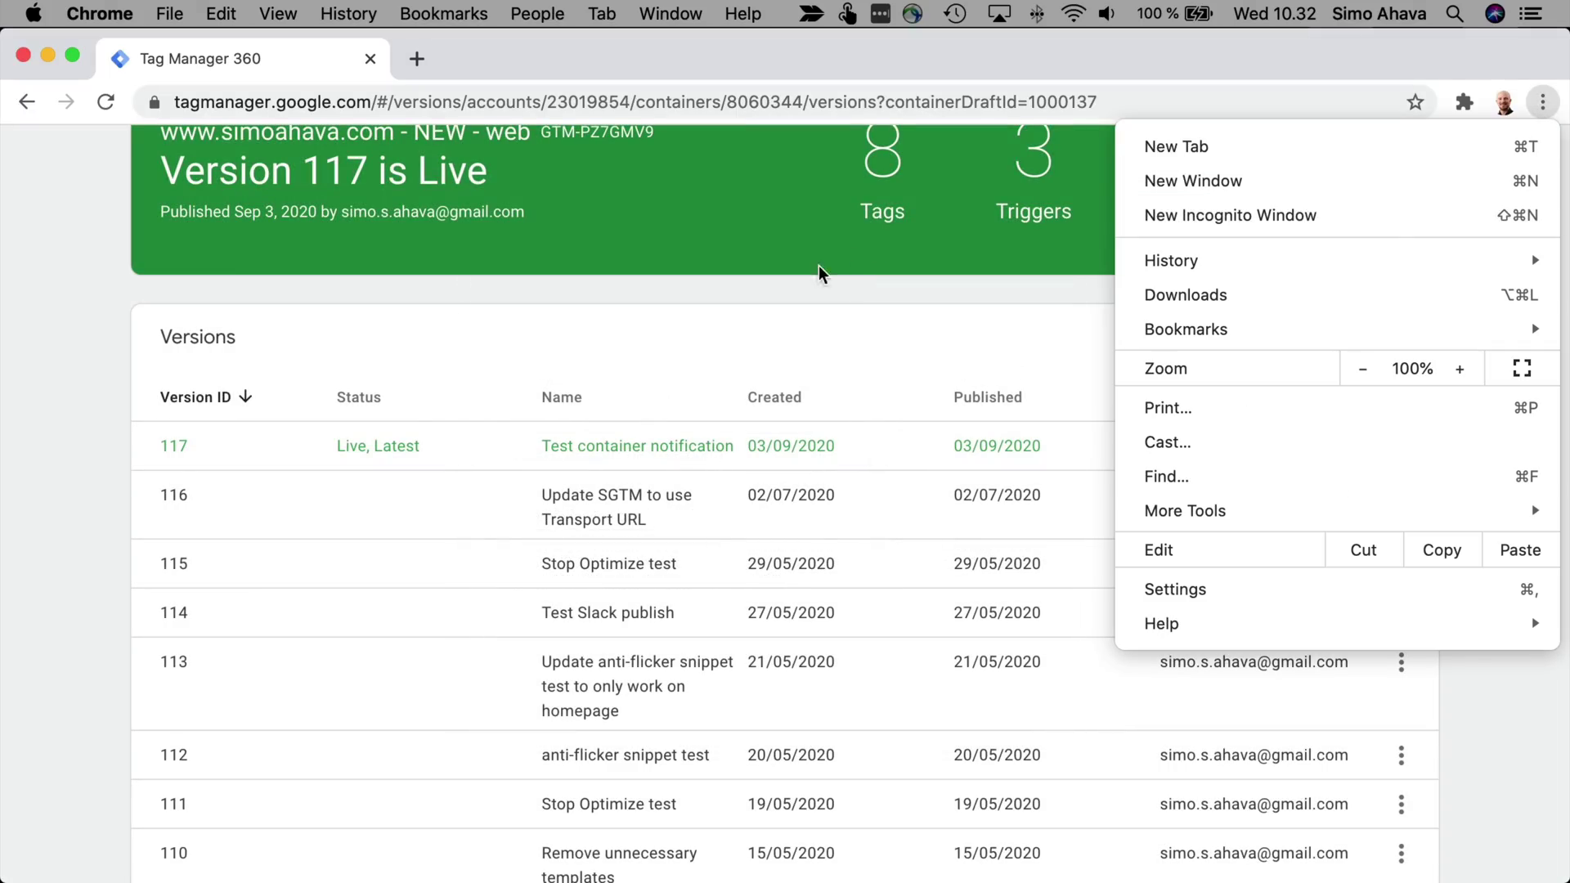
{"action": "key", "text": "Escape"}
{"action": "key", "text": "super+t"}
{"action": "key", "text": "super+v"}
{"action": "key", "text": "Return"}
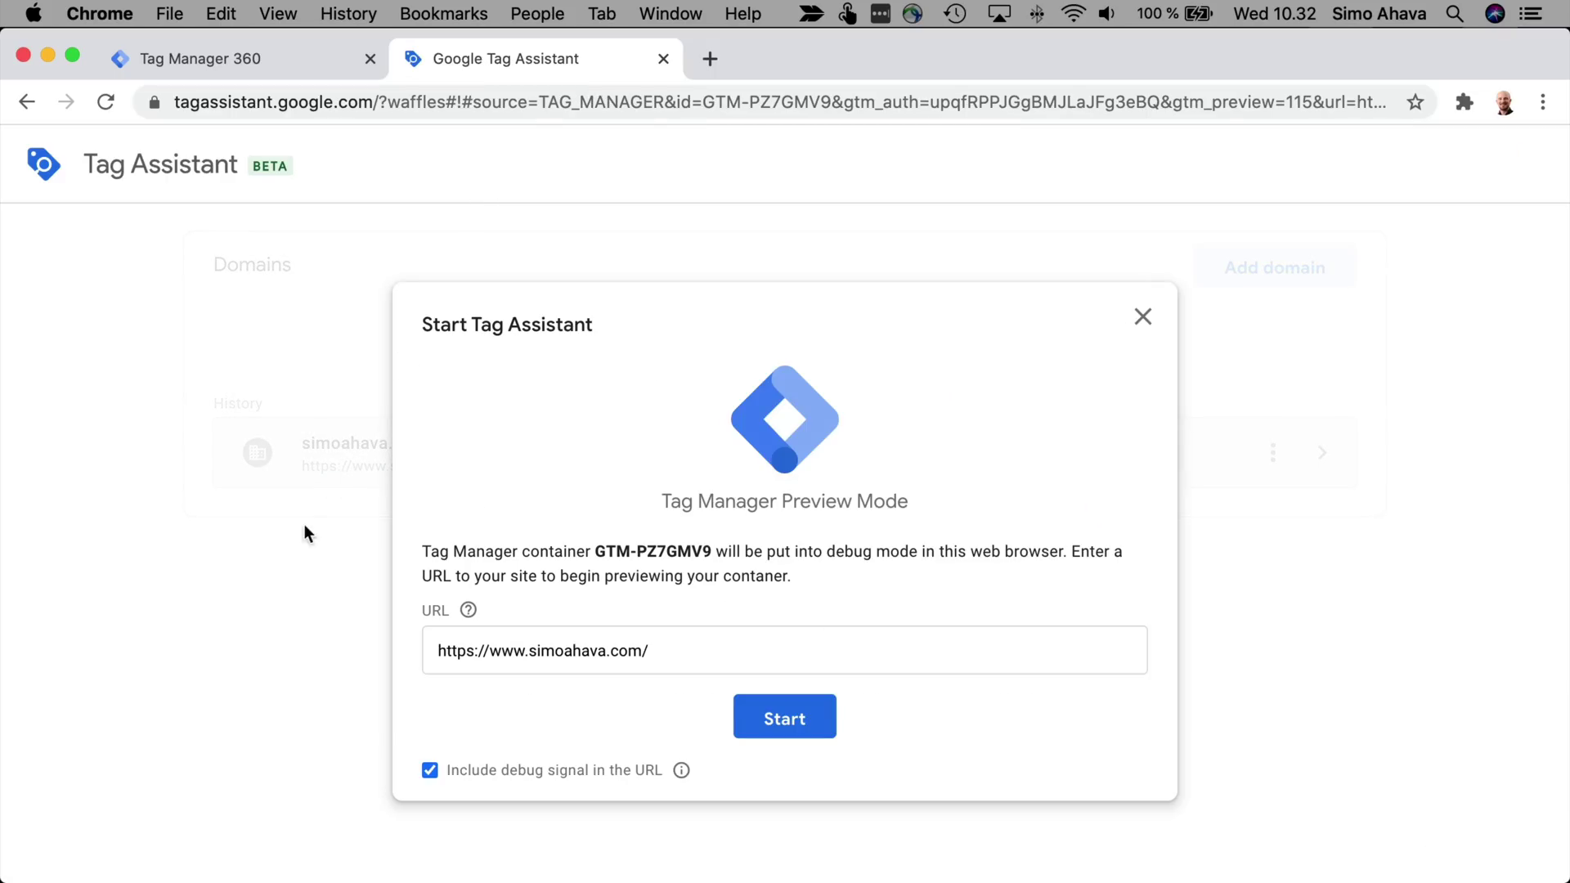
Start debugging simoahava.com, close the debug window, end the session, and return to the workspace overview.
{"action": "left_click", "coordinate": [810, 722]}
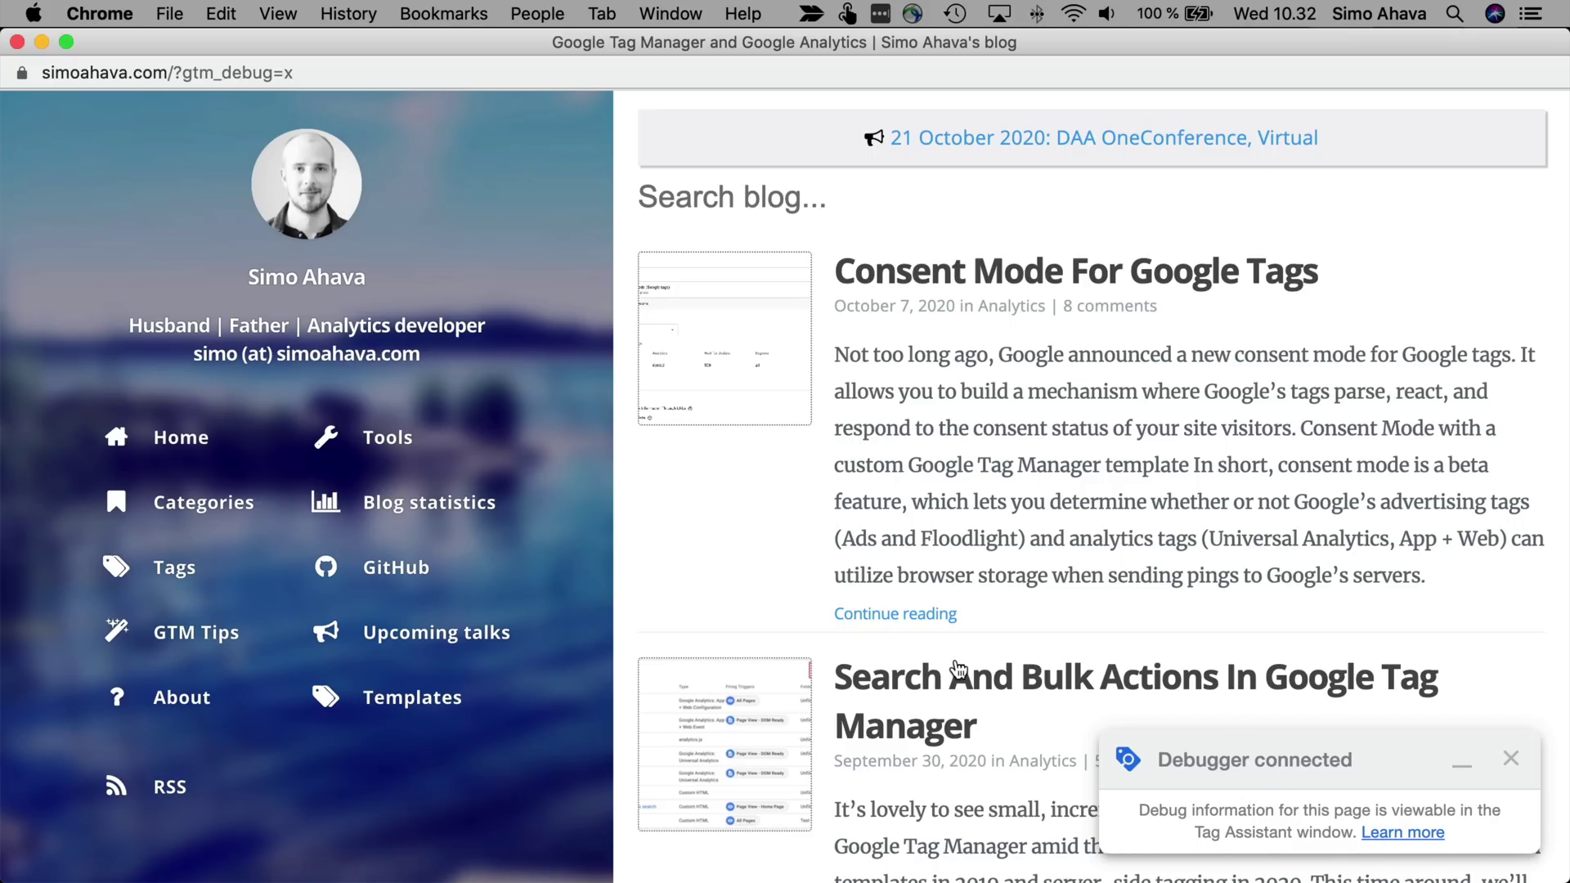
{"action": "key", "text": "super+w"}
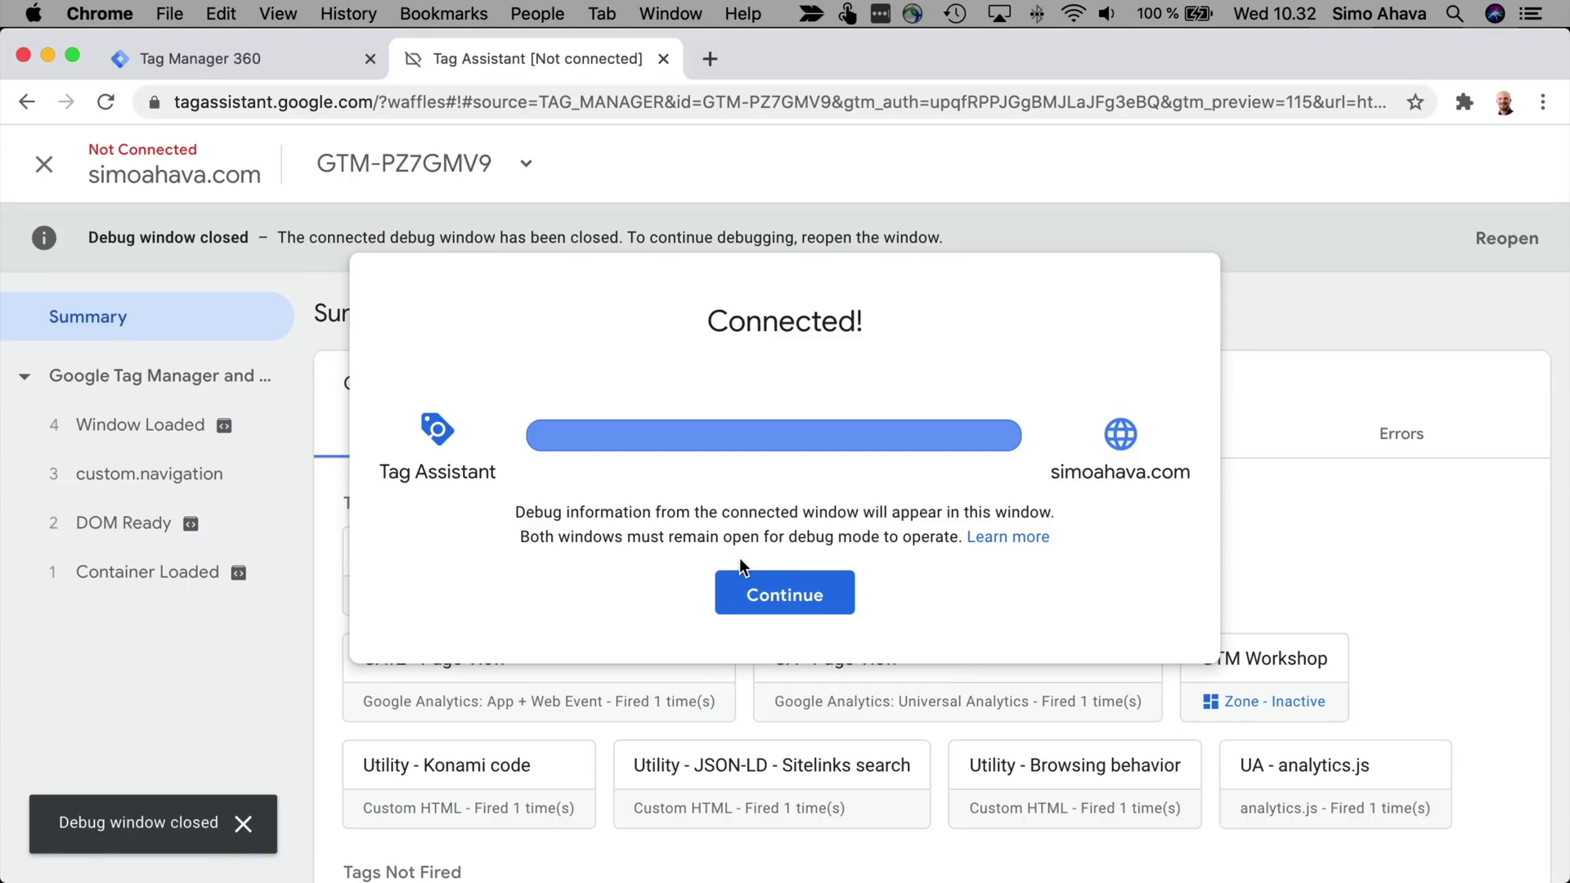
{"action": "left_click", "coordinate": [746, 585]}
{"action": "left_click", "coordinate": [63, 167]}
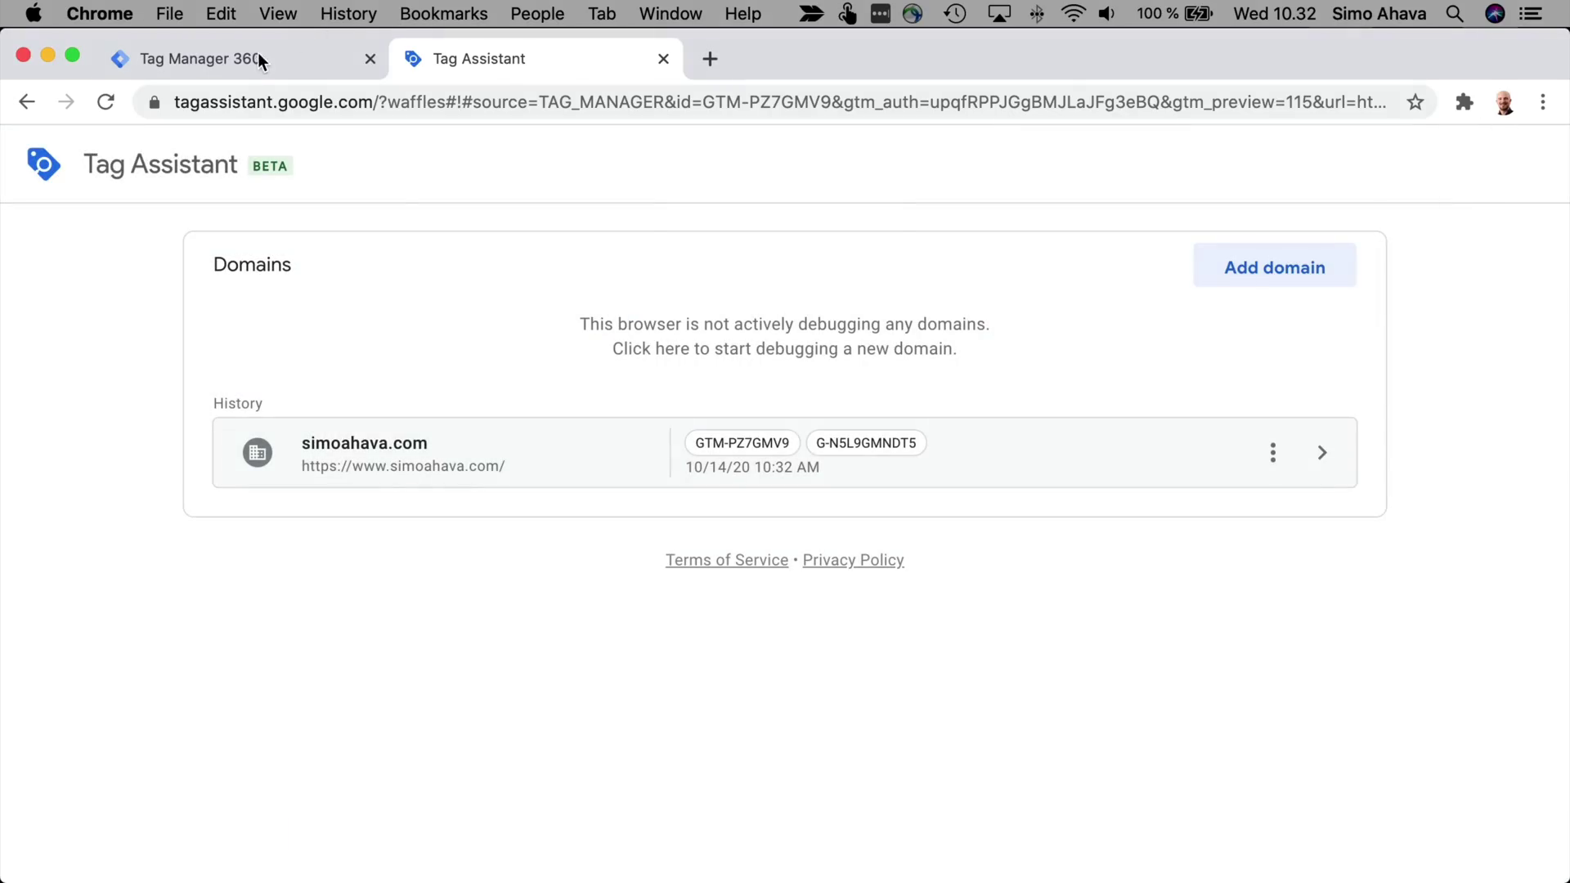
{"action": "left_click", "coordinate": [252, 57]}
{"action": "scroll", "coordinate": [783, 412], "scroll_direction": "up", "scroll_amount": 4}
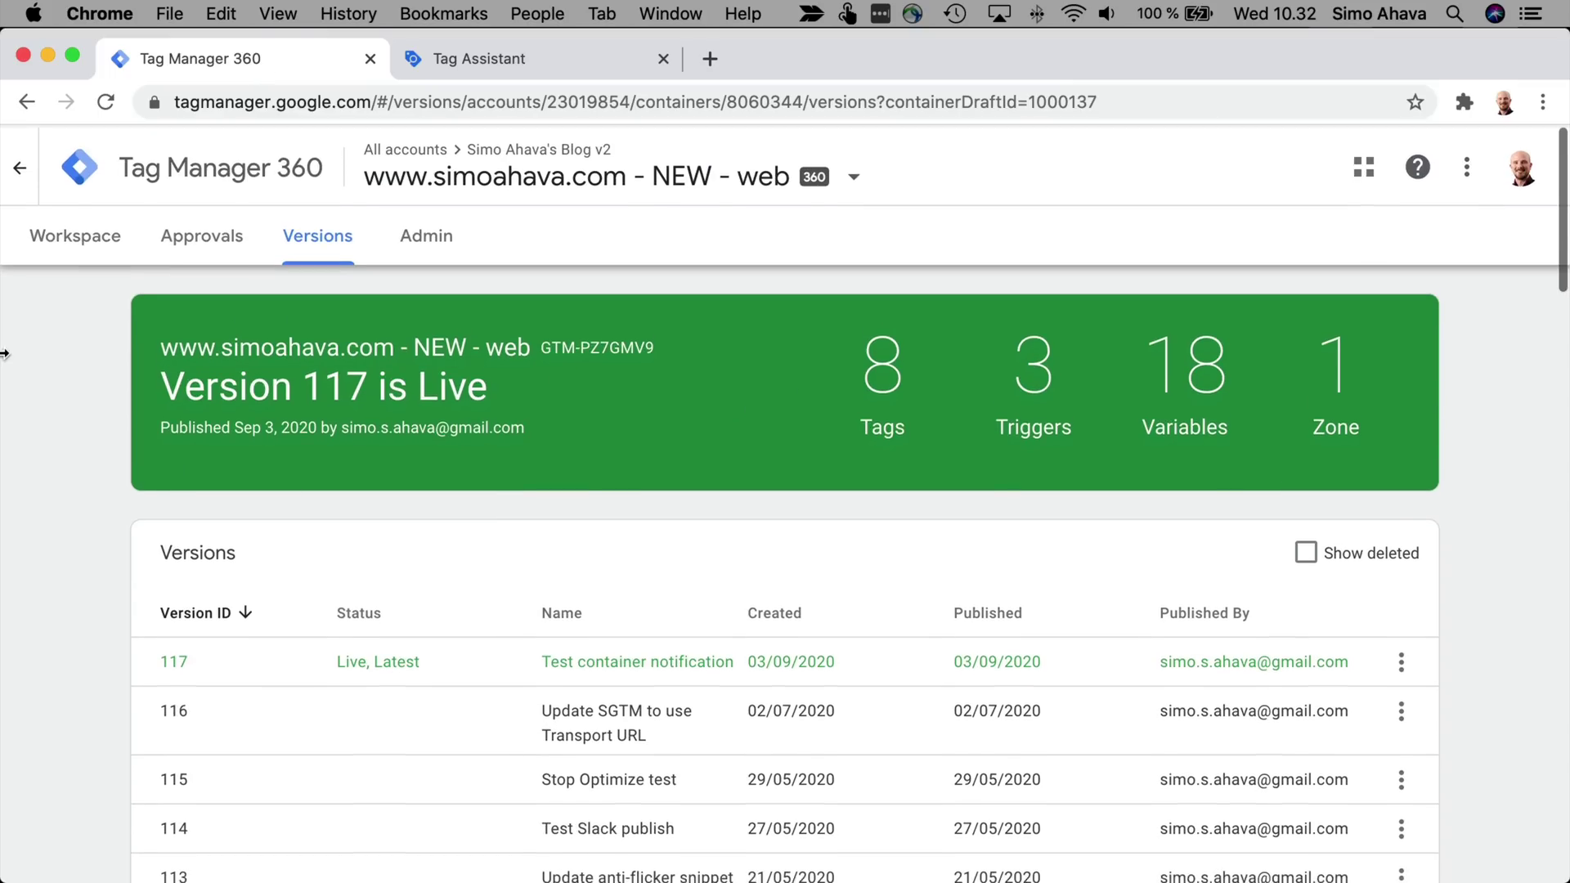
{"action": "left_click", "coordinate": [38, 234]}
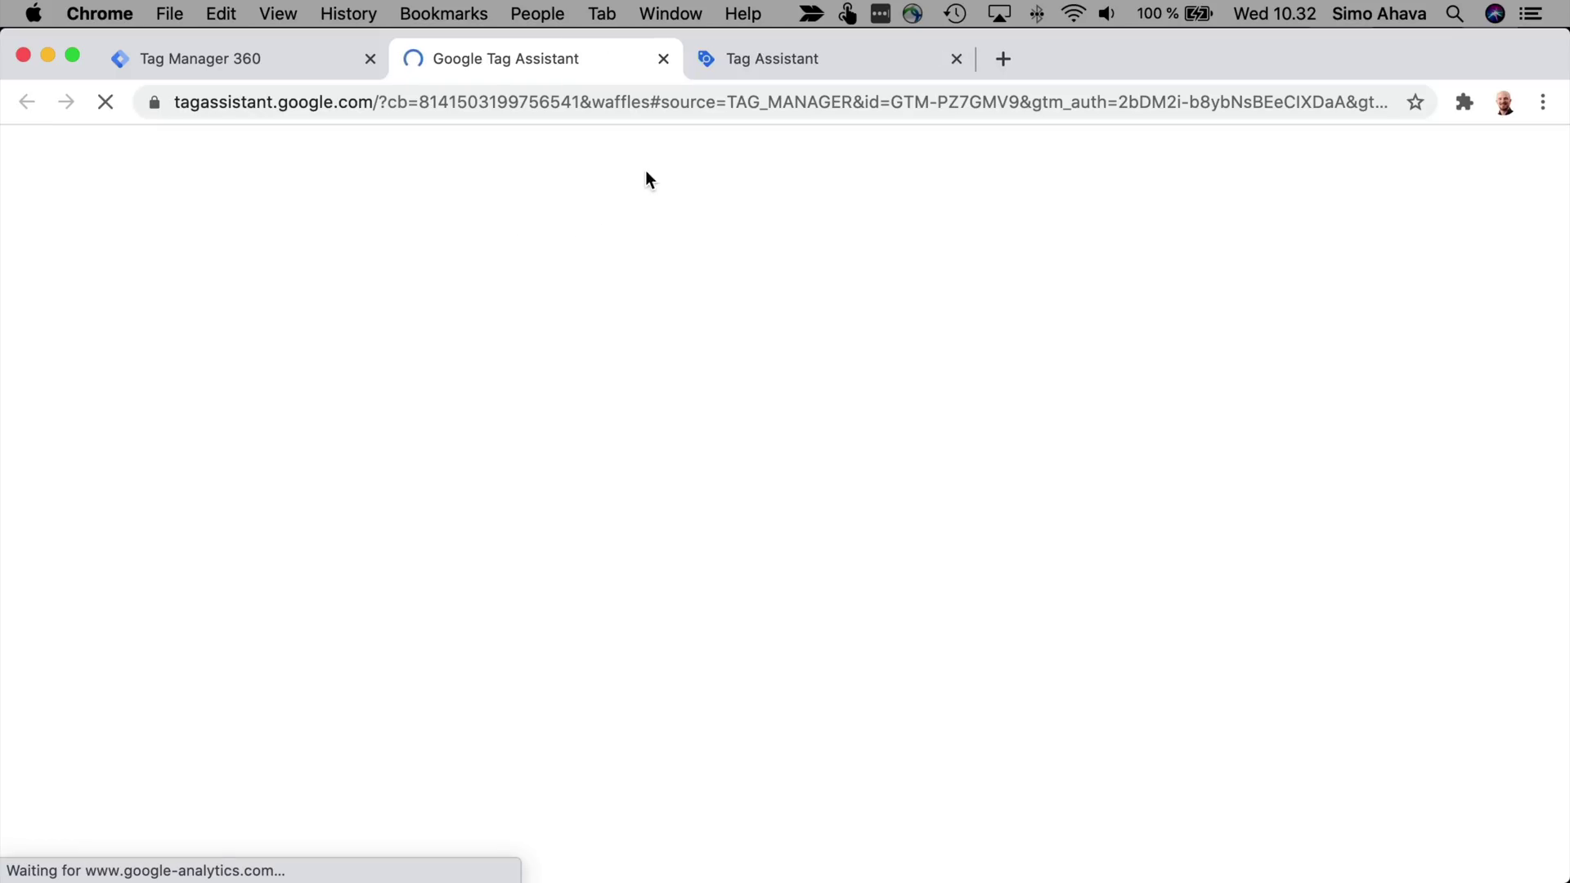
{"action": "left_click", "coordinate": [532, 99]}
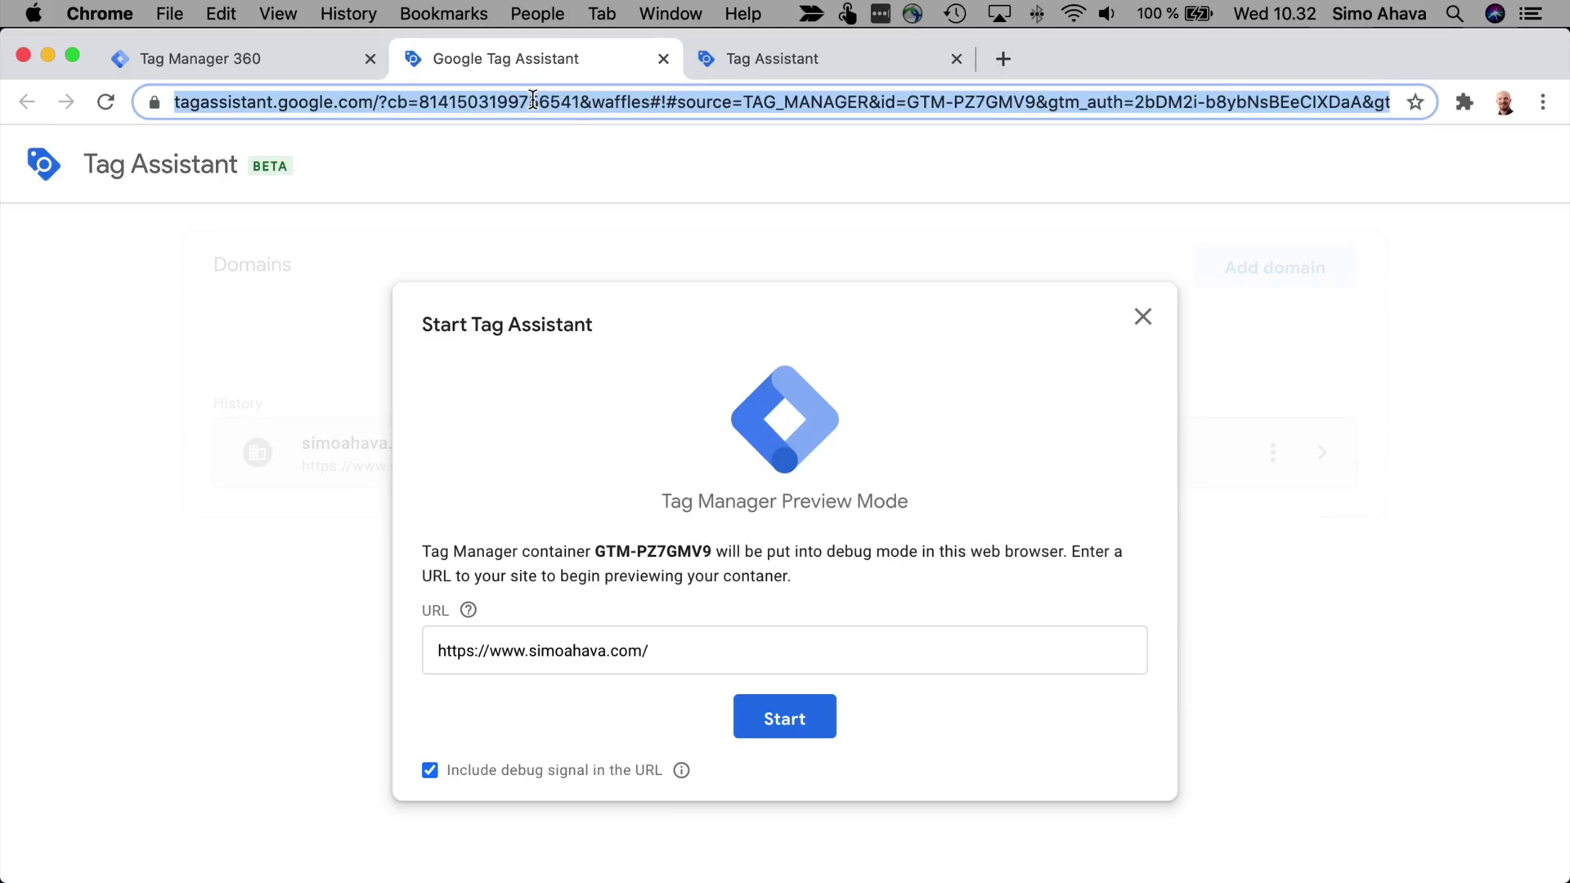
{"action": "key", "text": "Right"}
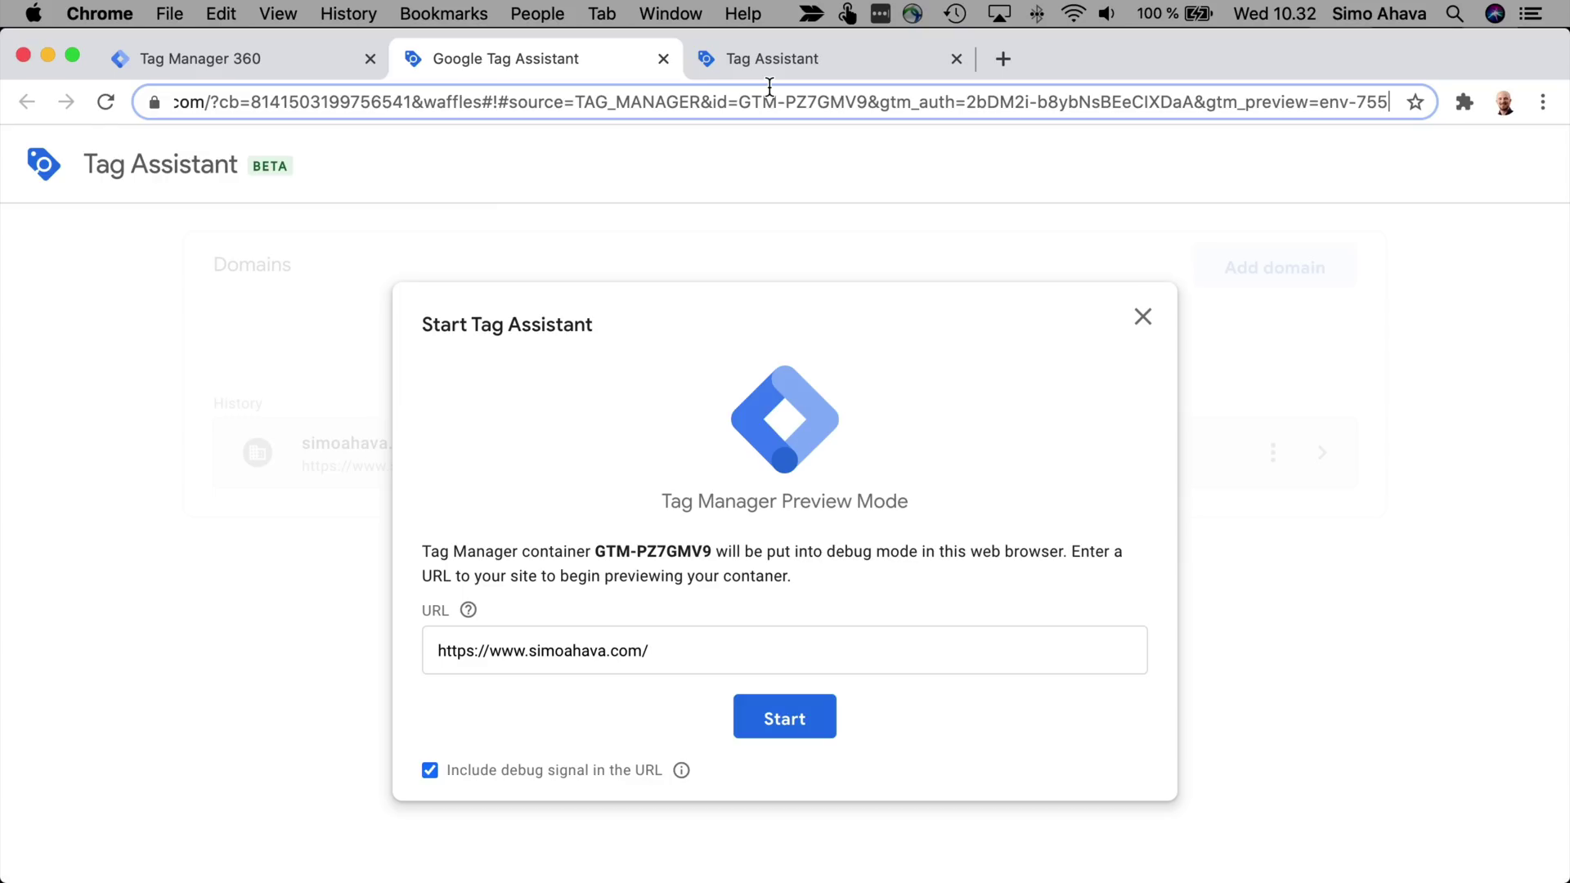
{"action": "type", "text": "&"}
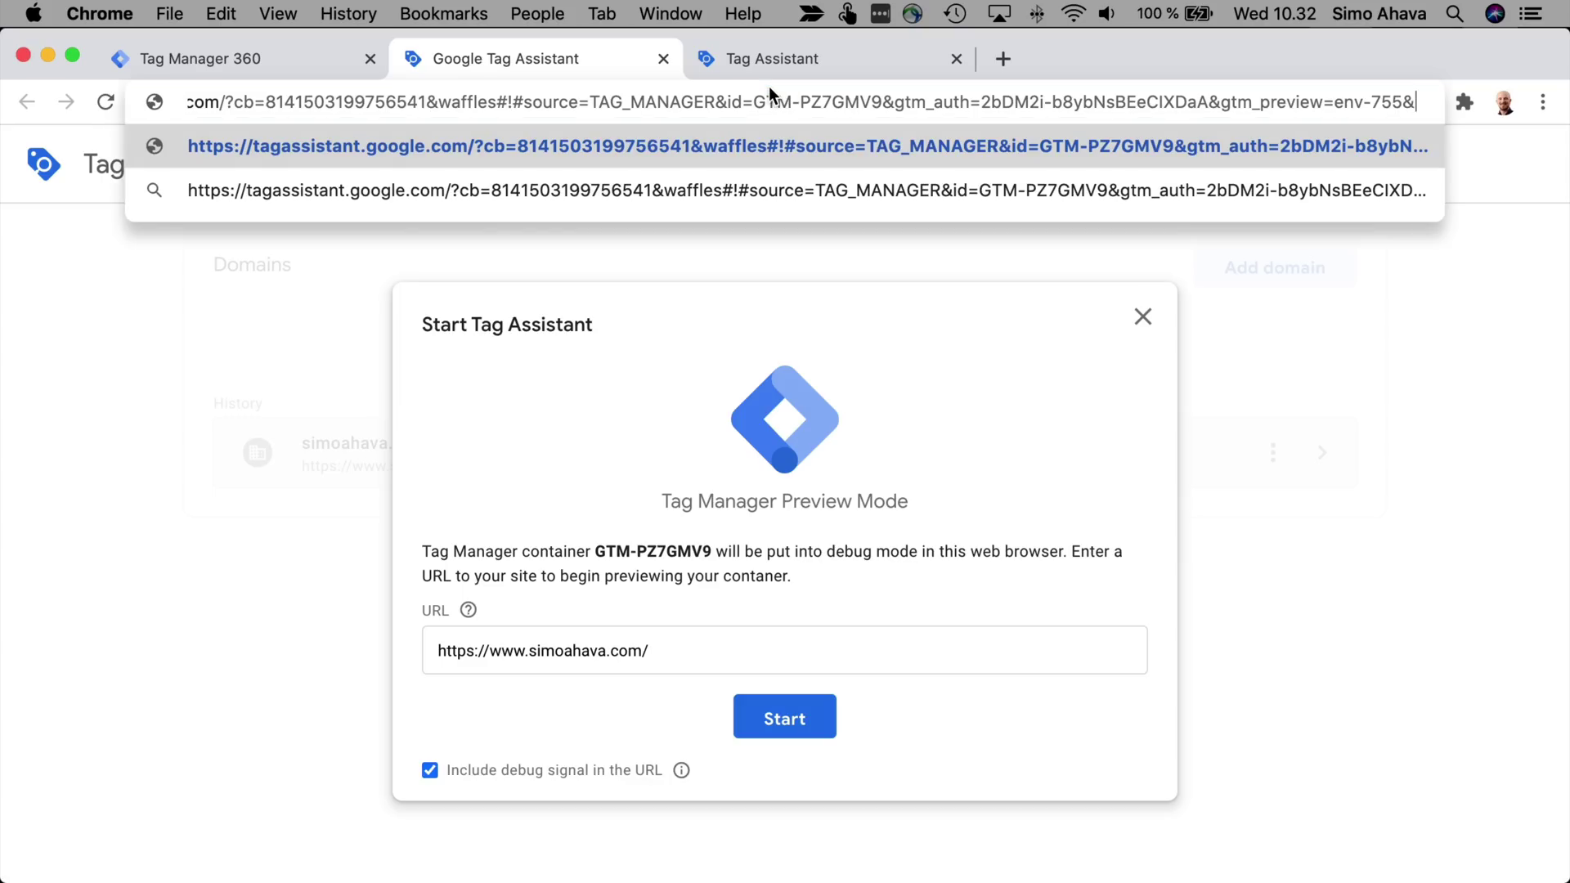
{"action": "type", "text": "url"}
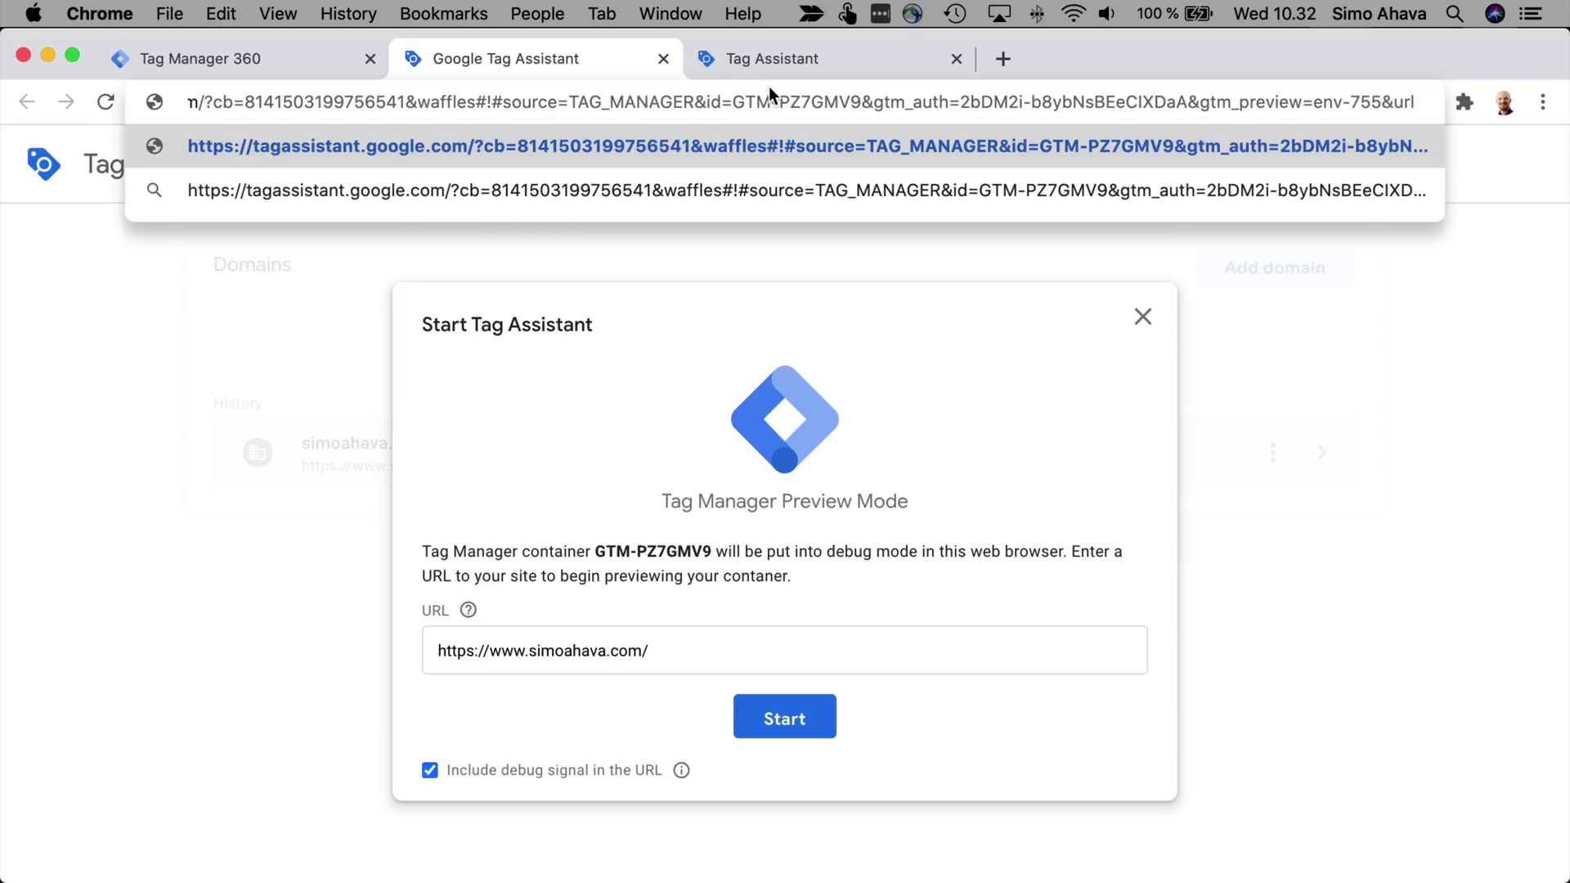
{"action": "type", "text": "=https://www"}
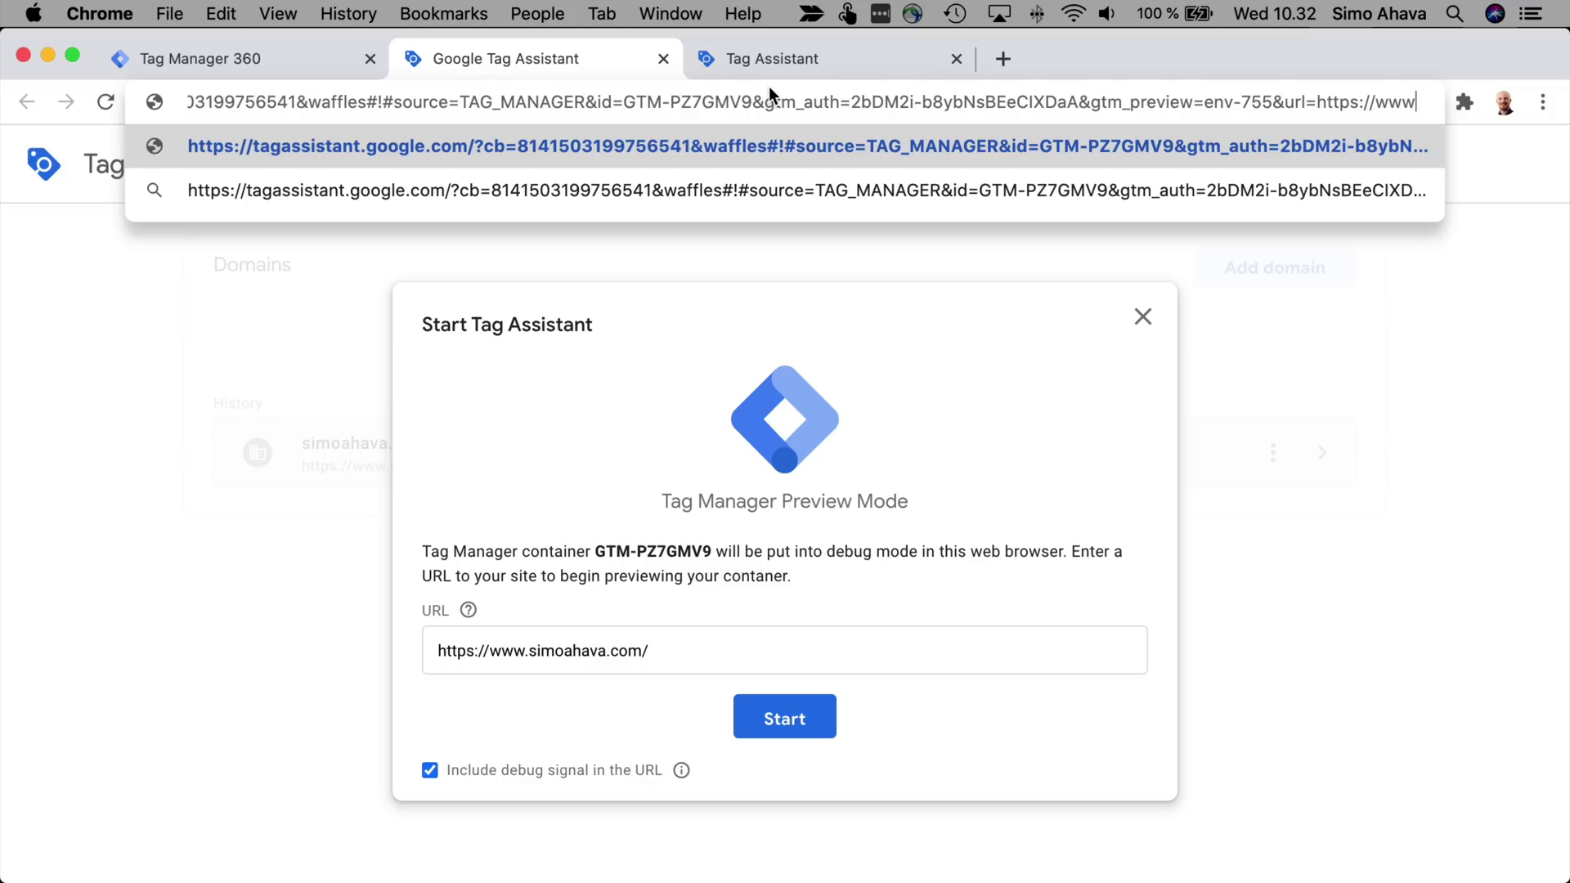
{"action": "type", "text": ".simoahava.com"}
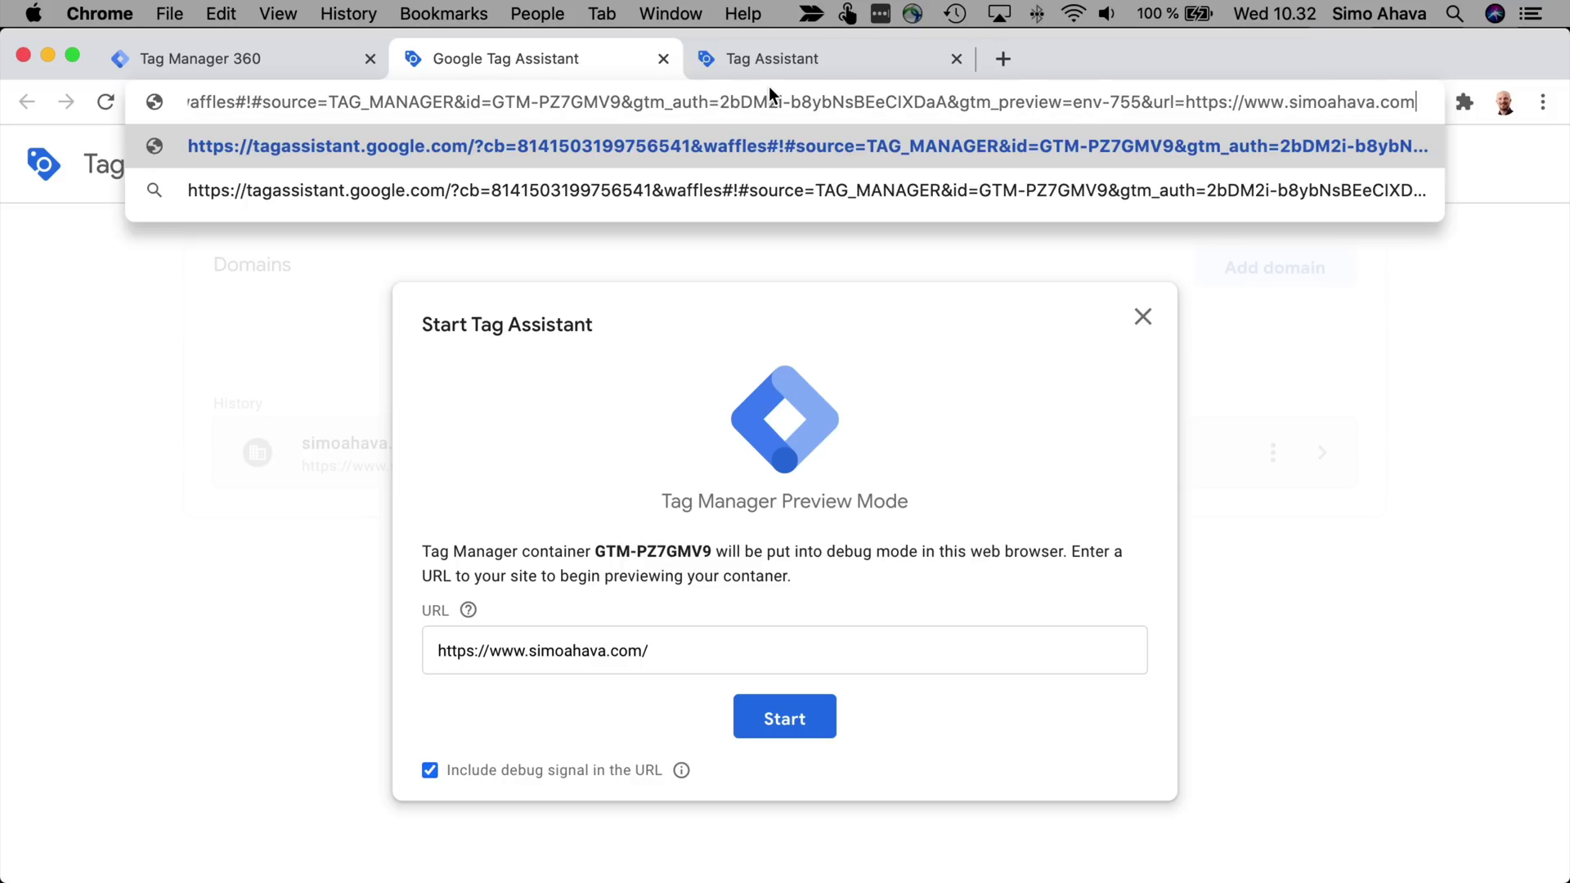
{"action": "type", "text": "/test/"}
{"action": "key", "text": "Return"}
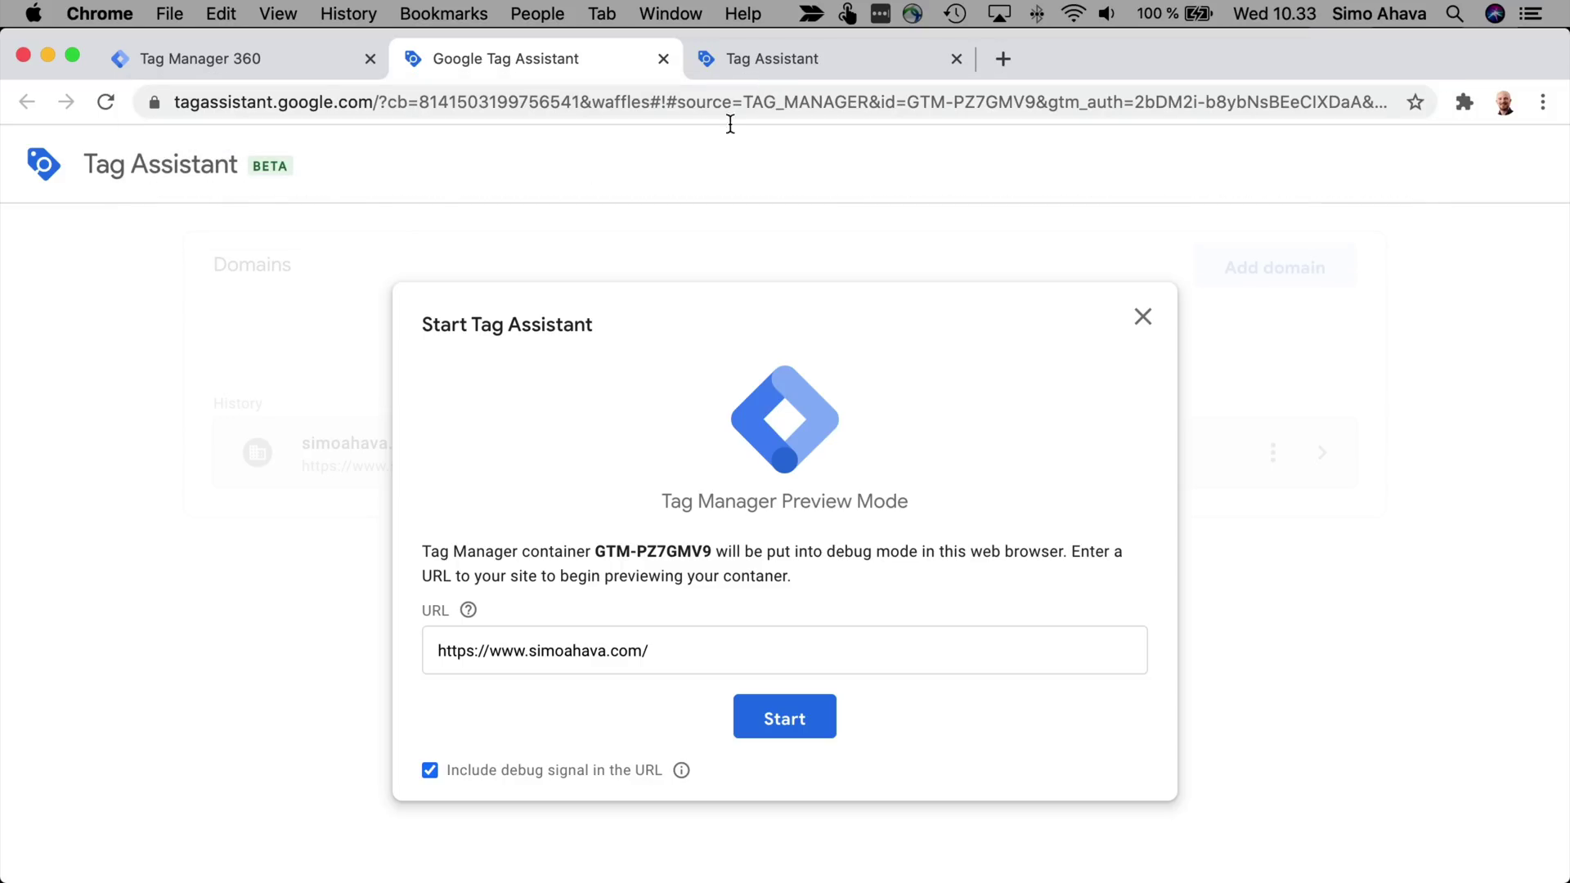
Open a copy of the preview address in a new tab and dismiss its Start prompt.
{"action": "left_click", "coordinate": [800, 101]}
{"action": "key", "text": "super+c"}
{"action": "key", "text": "super+t"}
{"action": "key", "text": "super+v"}
{"action": "key", "text": "Return"}
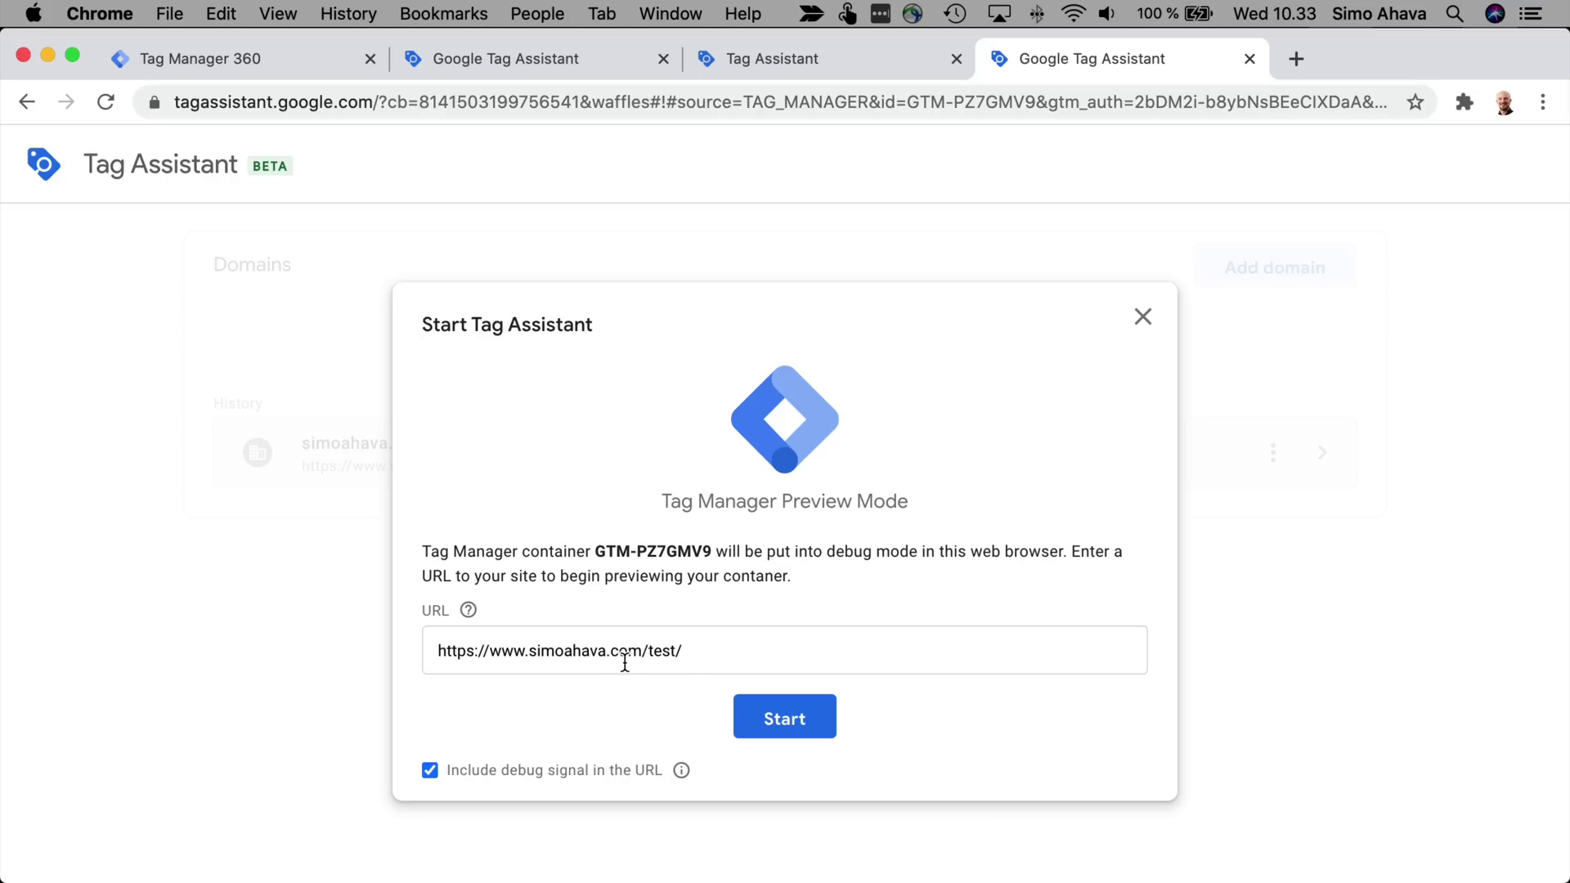
{"action": "left_click", "coordinate": [1144, 318]}
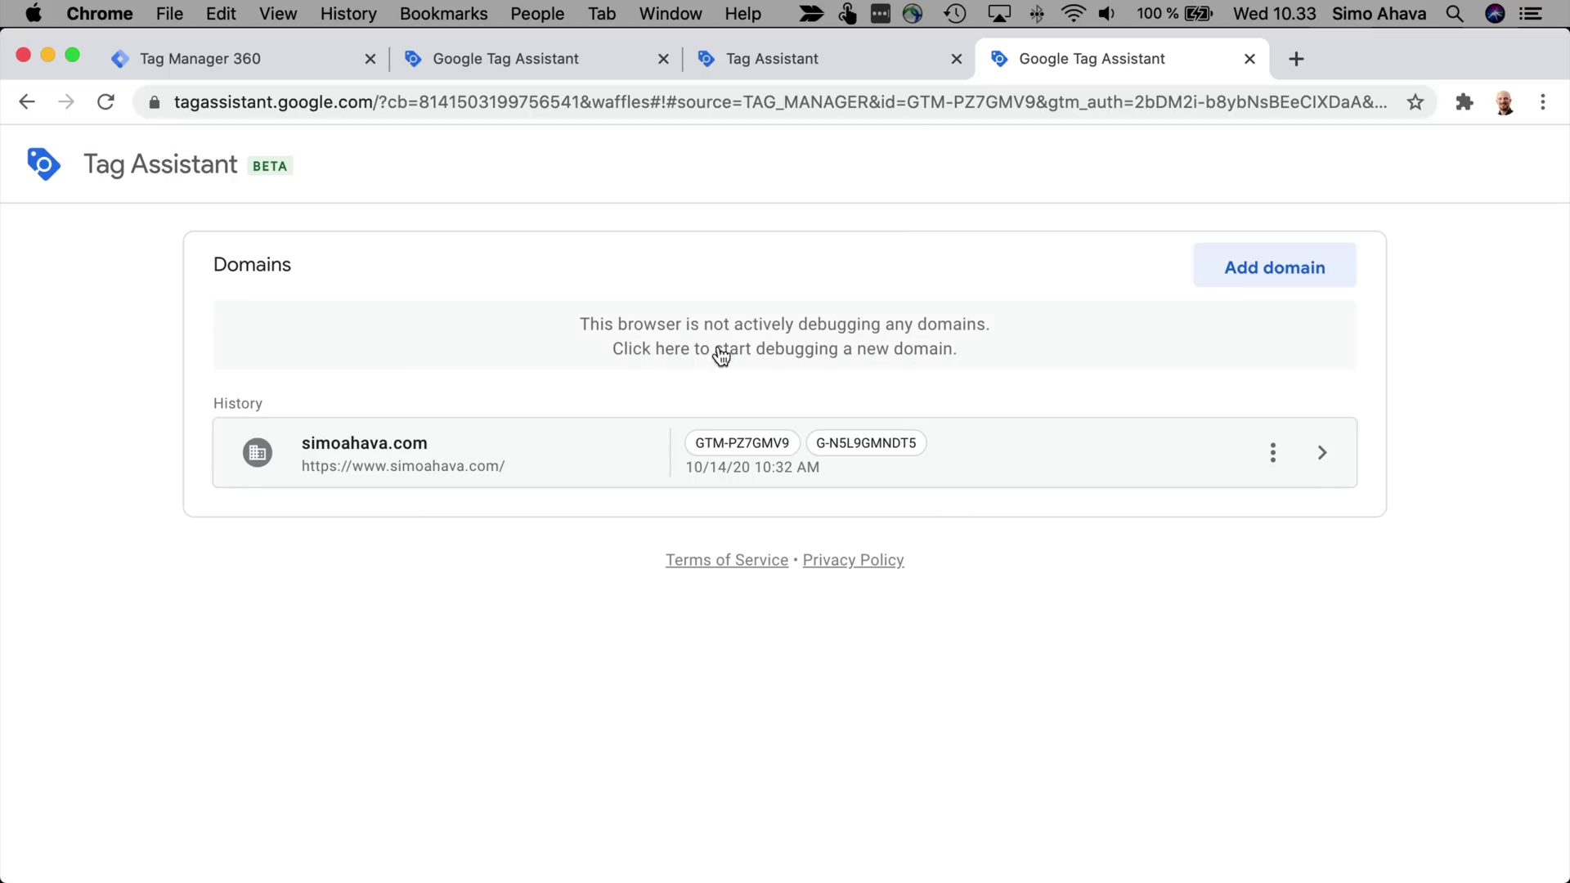
Close all the remaining Tag Assistant tabs.
{"action": "key", "text": "super+w"}
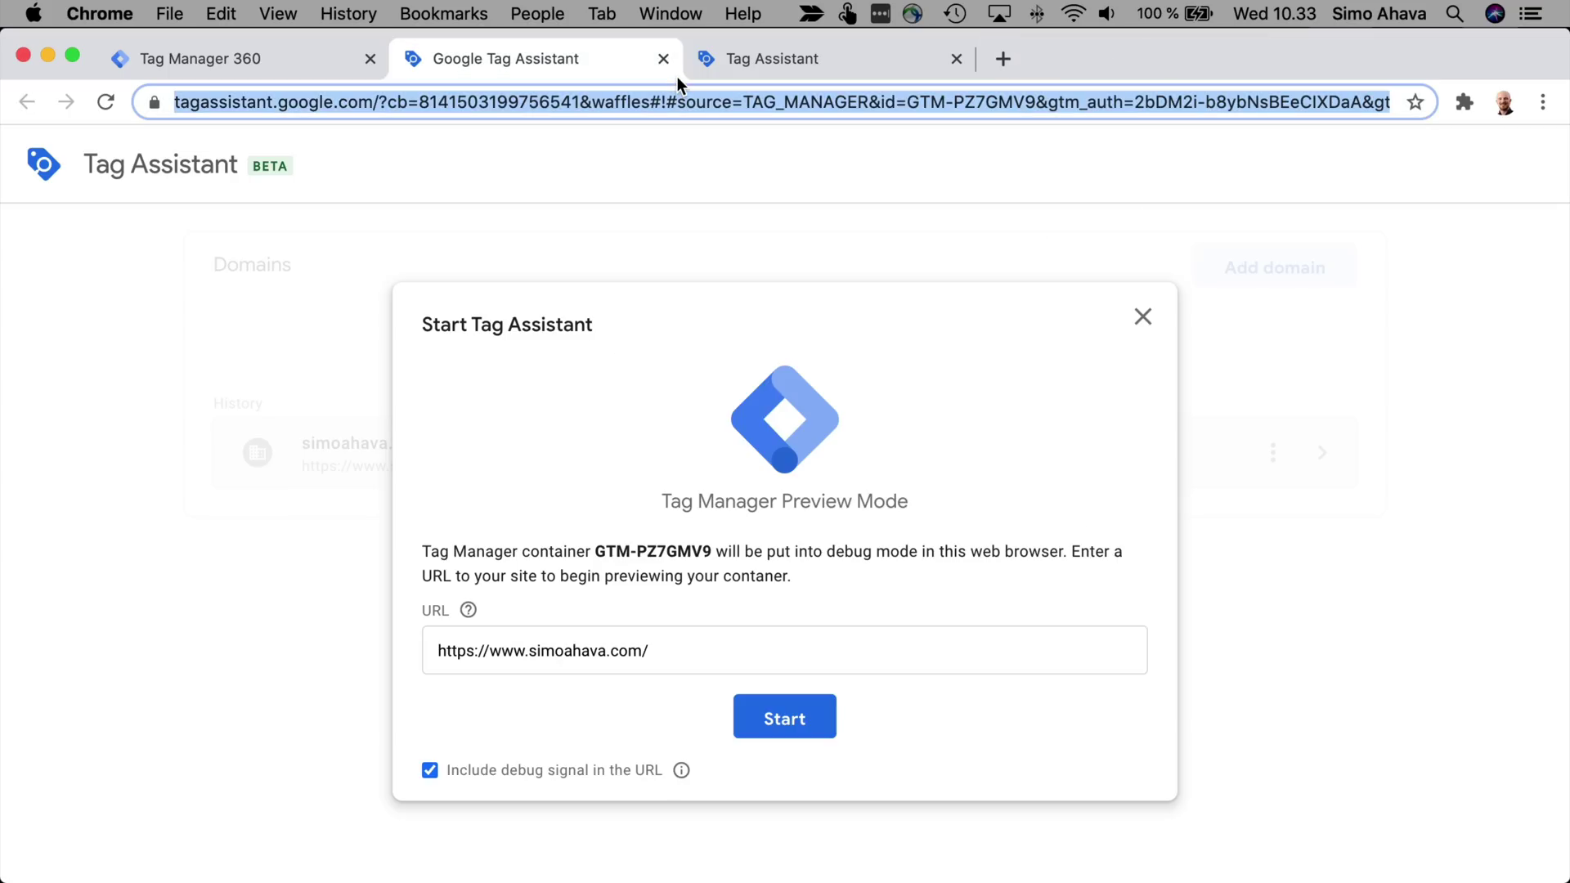
{"action": "type", "text": "www.simoahava.com"}
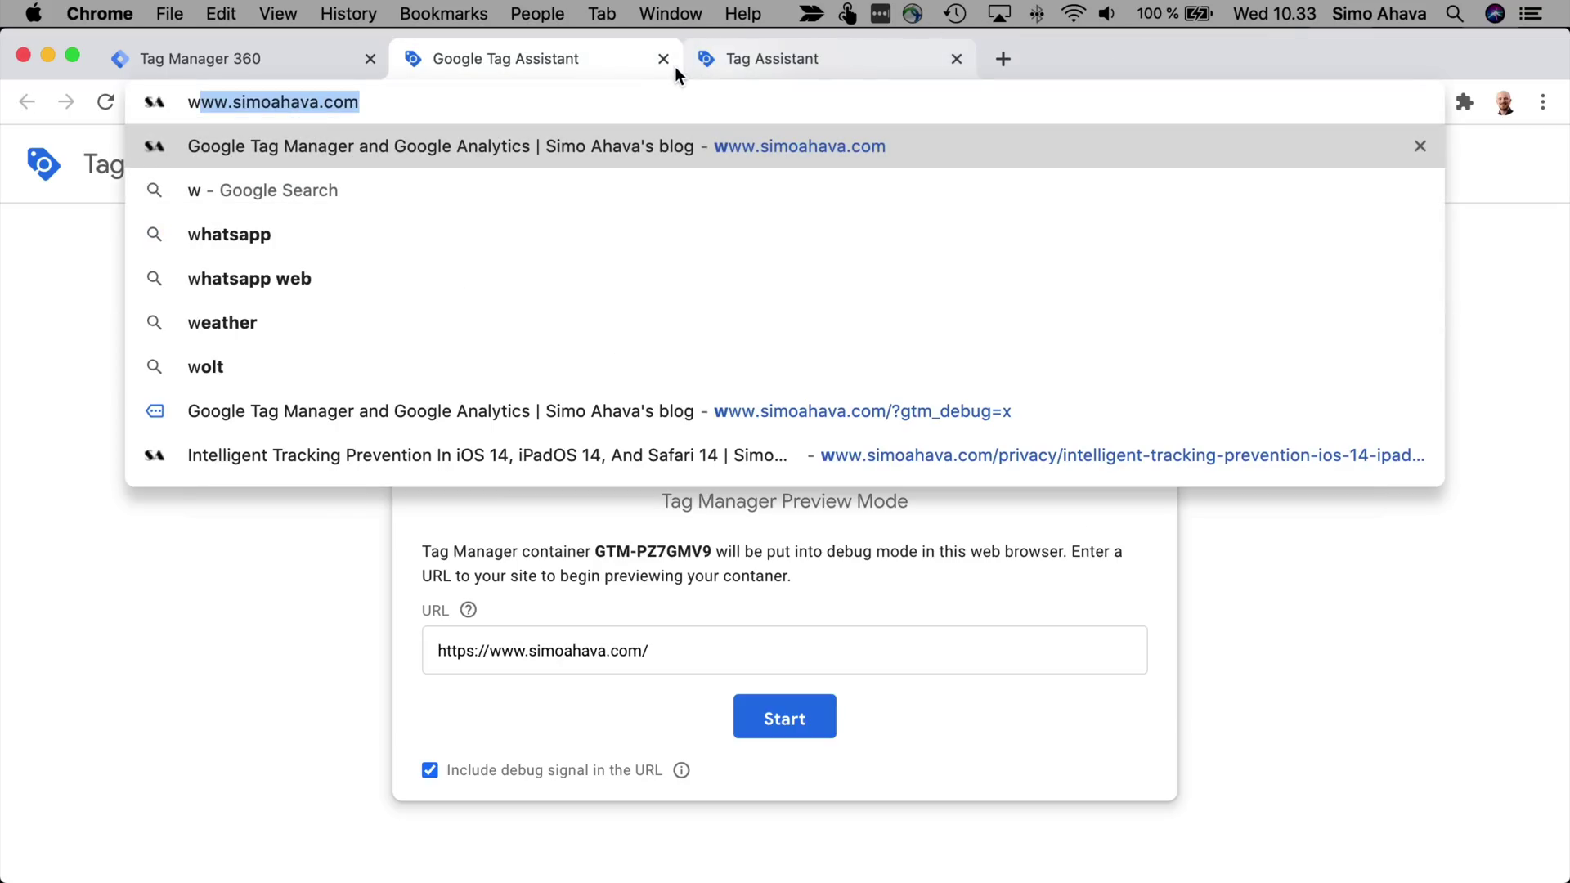
{"action": "left_click", "coordinate": [662, 59]}
{"action": "left_click", "coordinate": [664, 58]}
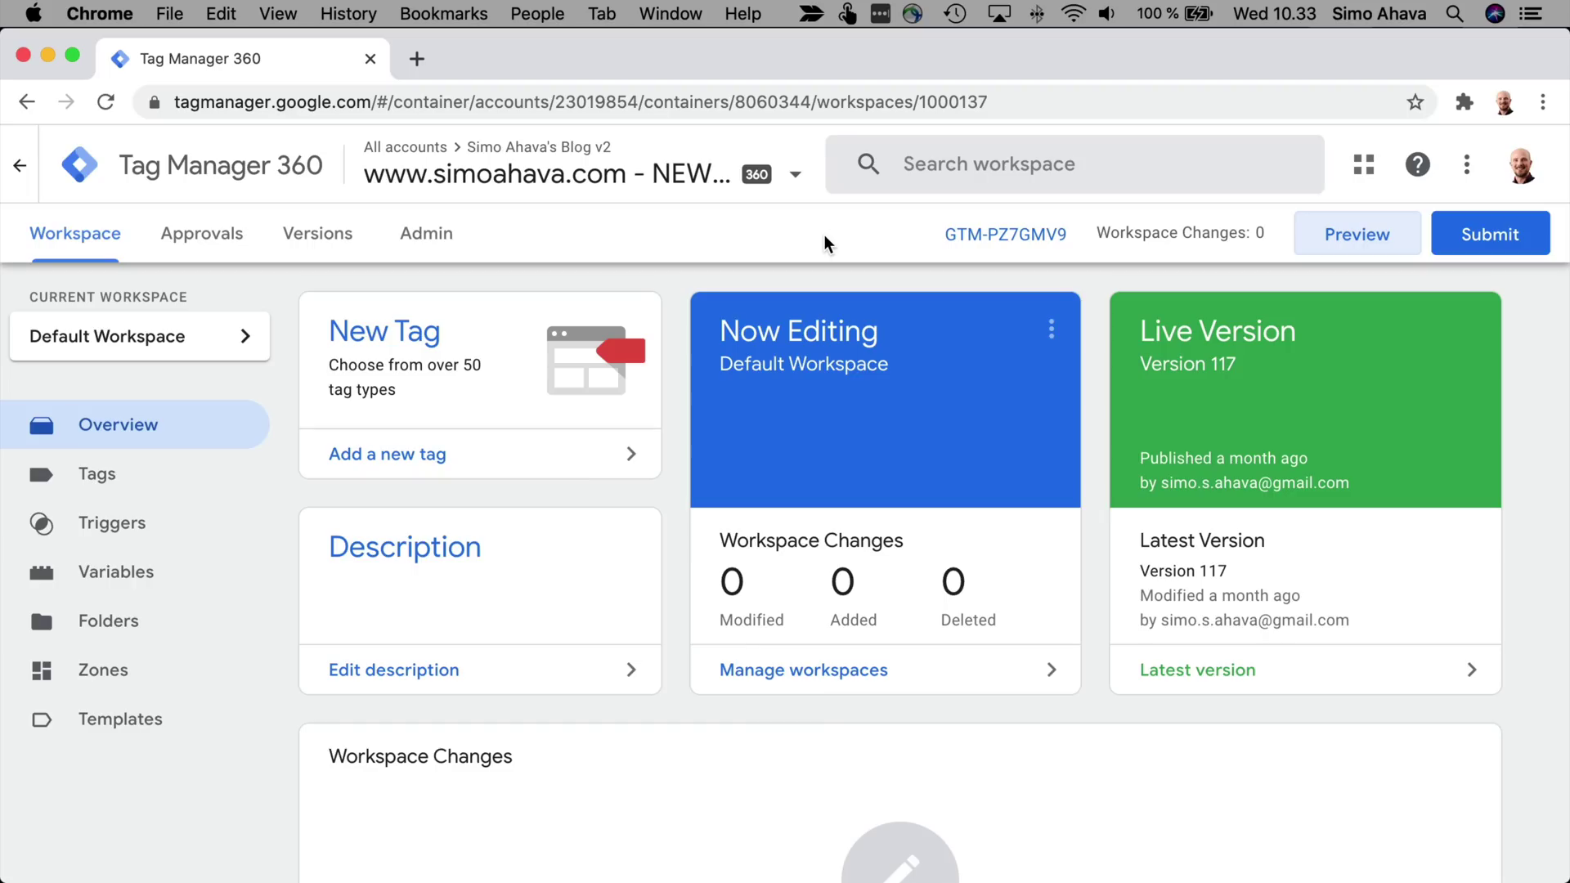
Search 'tag assistant chrome' and add the Tag Assistant extension from the Chrome Web Store.
{"action": "key", "text": "super+t"}
{"action": "type", "text": "tag assistant chrome"}
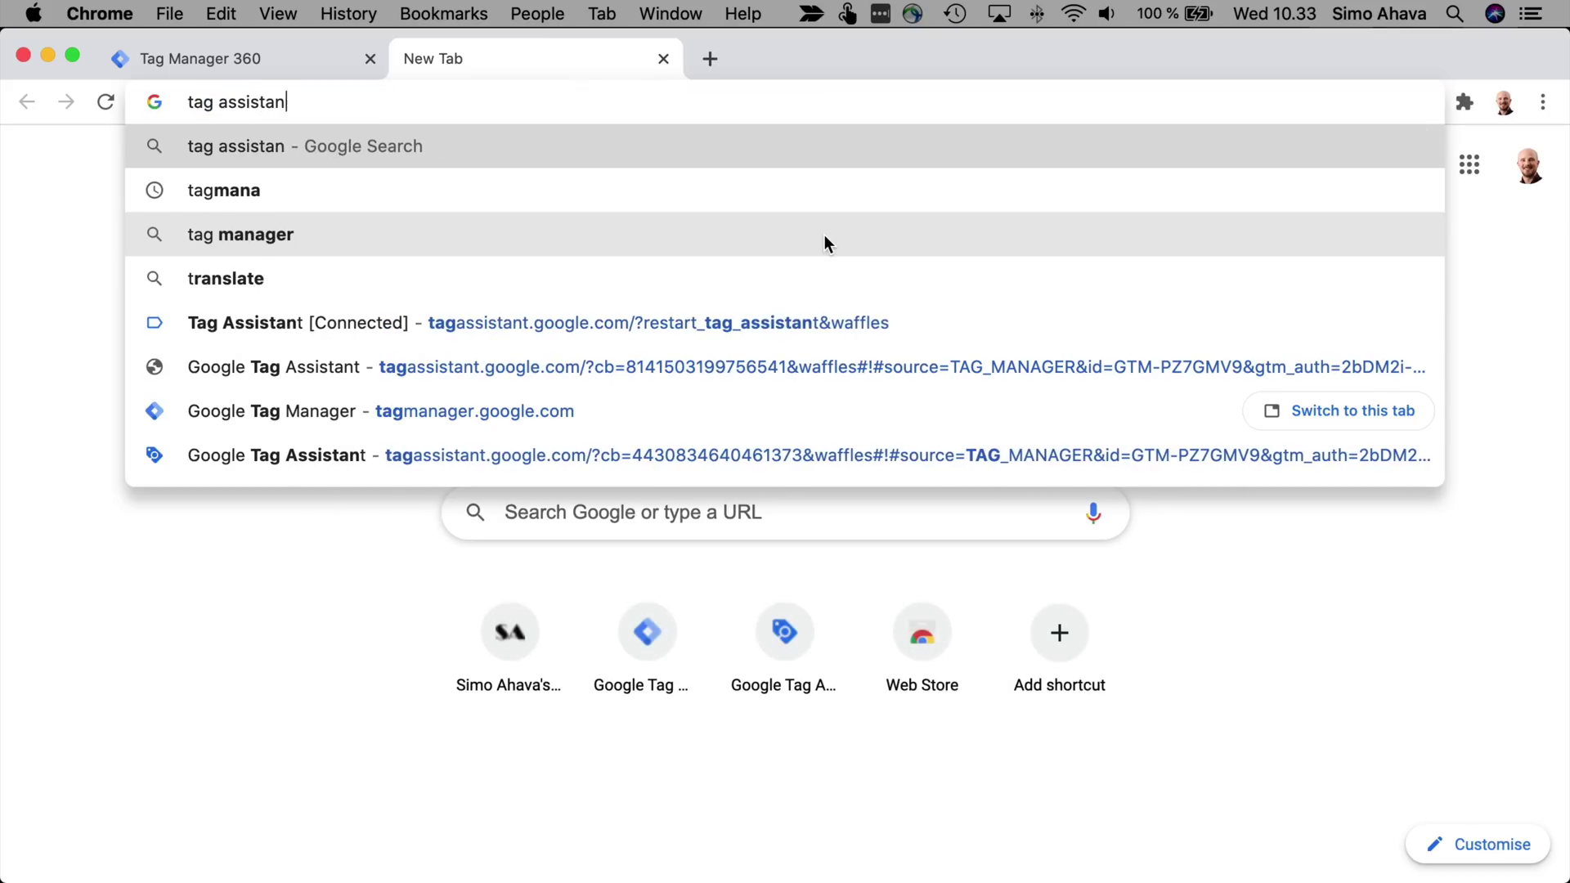
{"action": "key", "text": "Return"}
{"action": "left_click", "coordinate": [221, 480]}
{"action": "left_click", "coordinate": [1297, 337]}
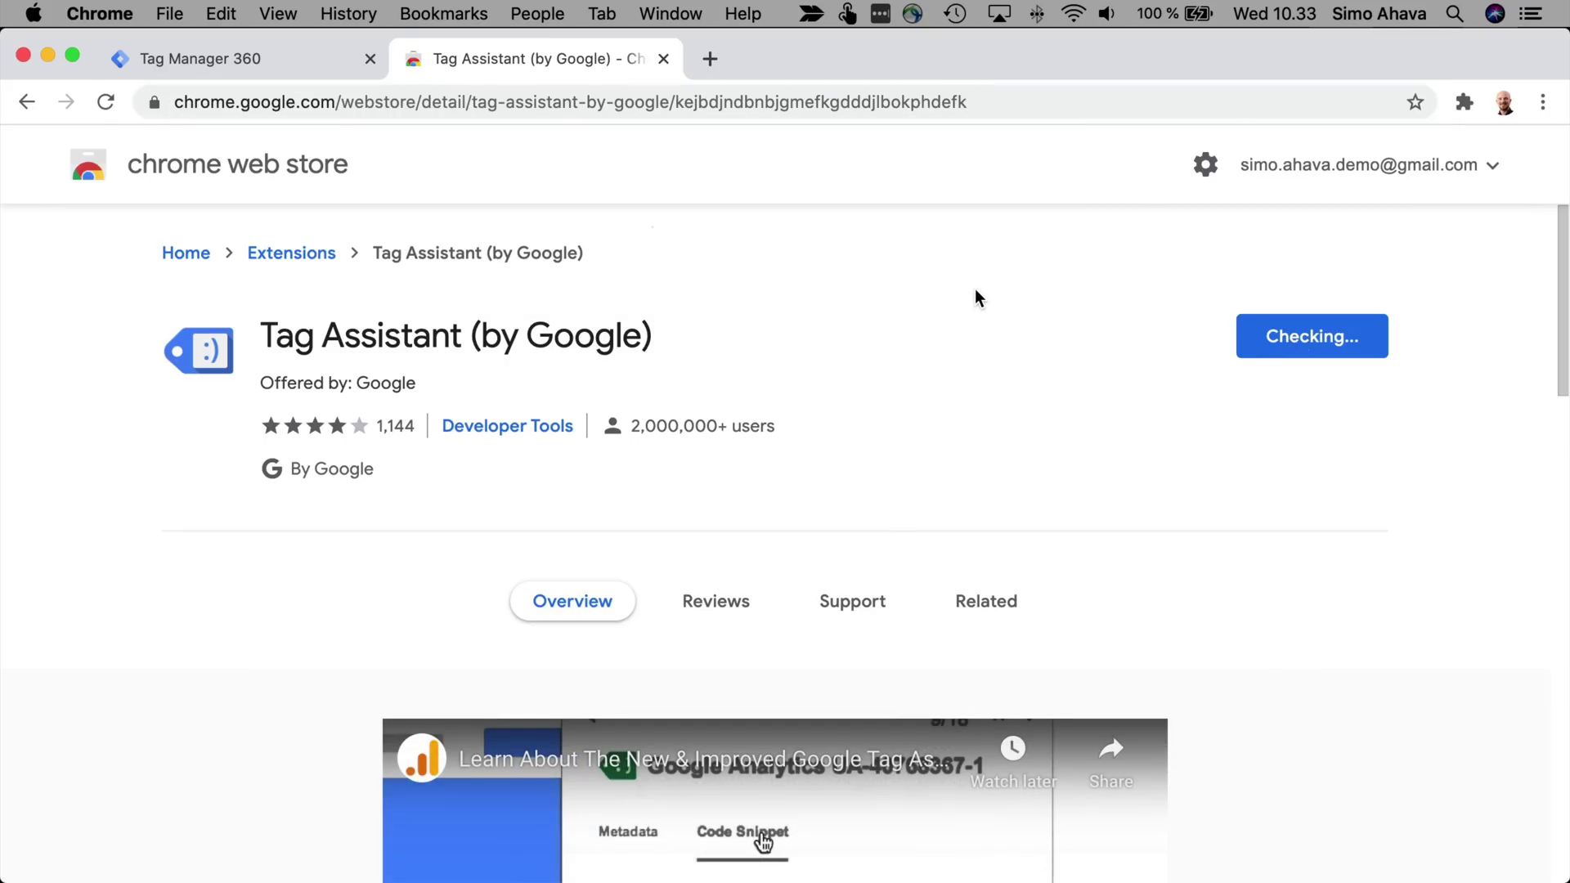
{"action": "left_click", "coordinate": [1346, 144]}
Pin Tag Assistant to the toolbar and close the Web Store tab.
{"action": "left_click", "coordinate": [1465, 102]}
{"action": "left_click", "coordinate": [1407, 473]}
{"action": "left_click", "coordinate": [907, 449]}
{"action": "left_click", "coordinate": [663, 59]}
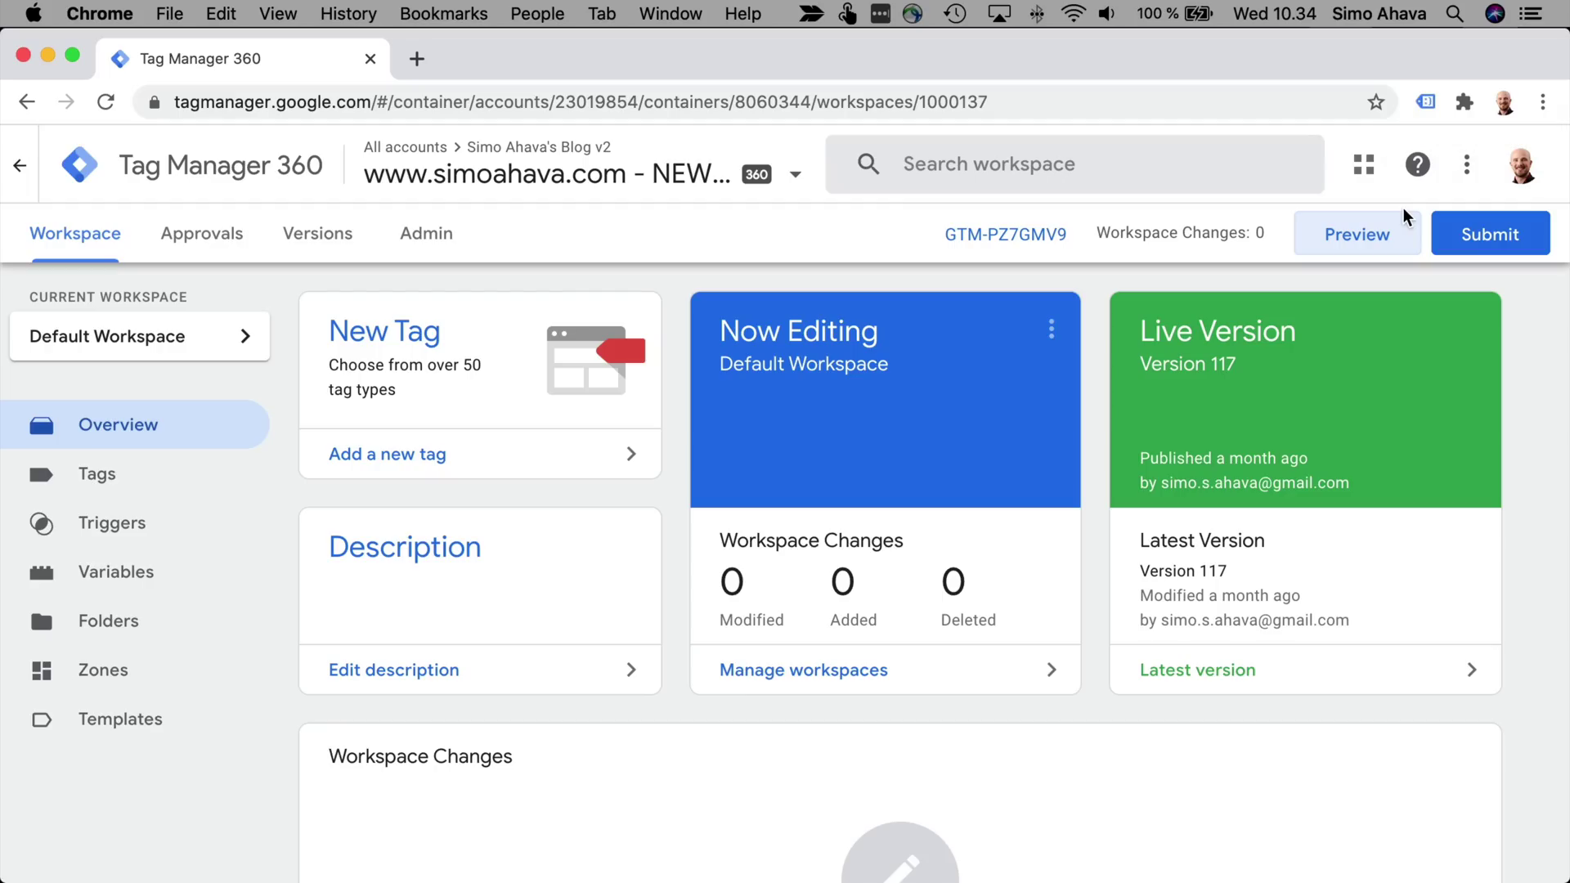
Launch Preview from Tag Manager 360 and connect Tag Assistant to simoahava.com.
{"action": "left_click", "coordinate": [1350, 237]}
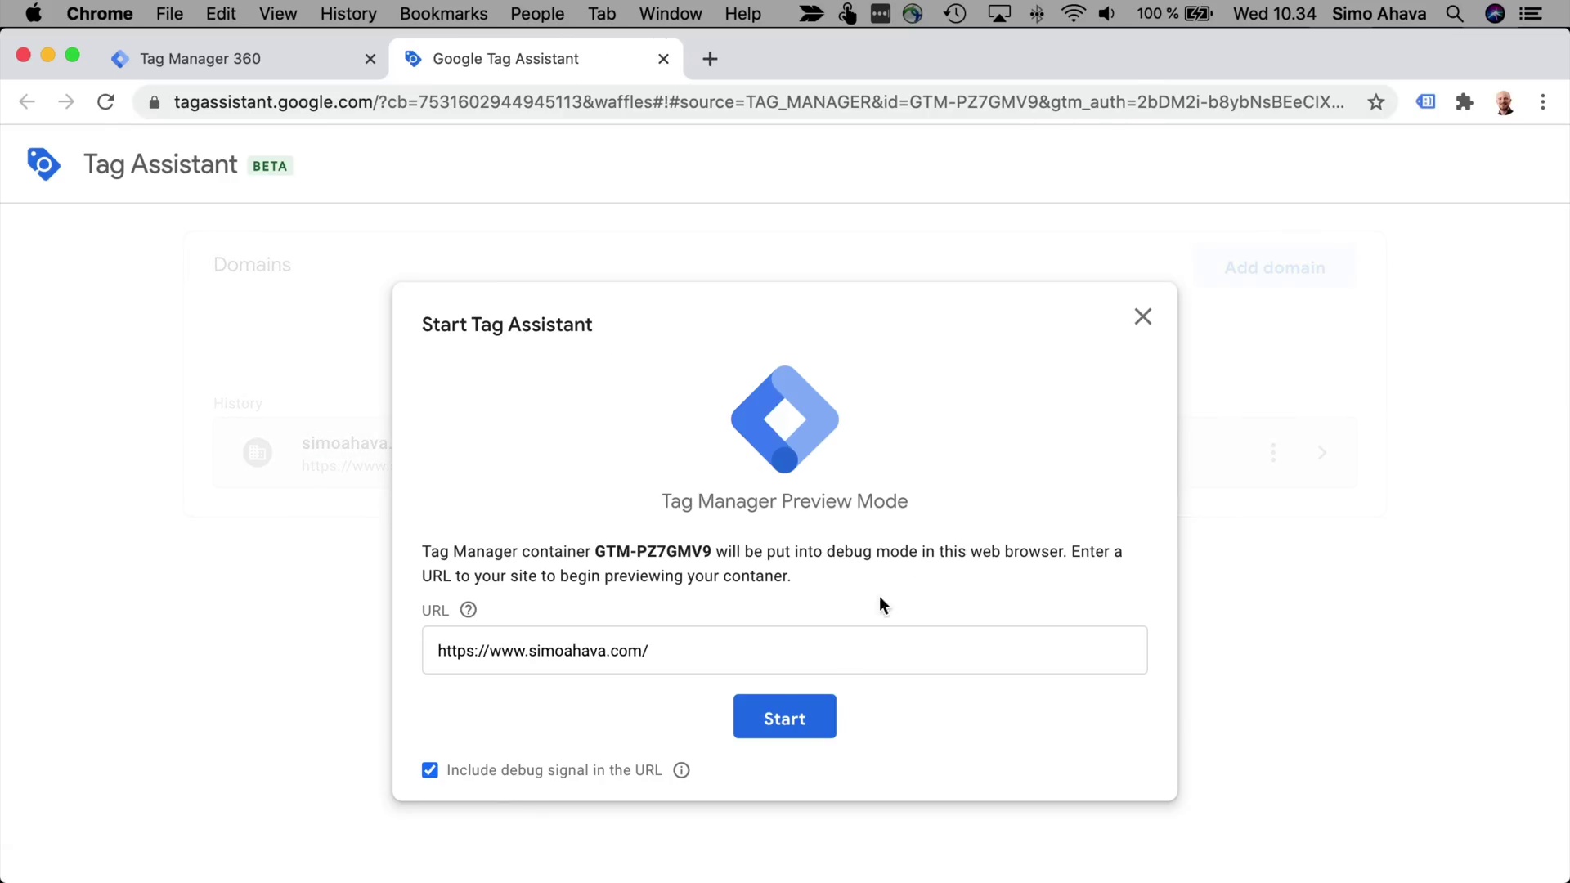
{"action": "left_click", "coordinate": [784, 716]}
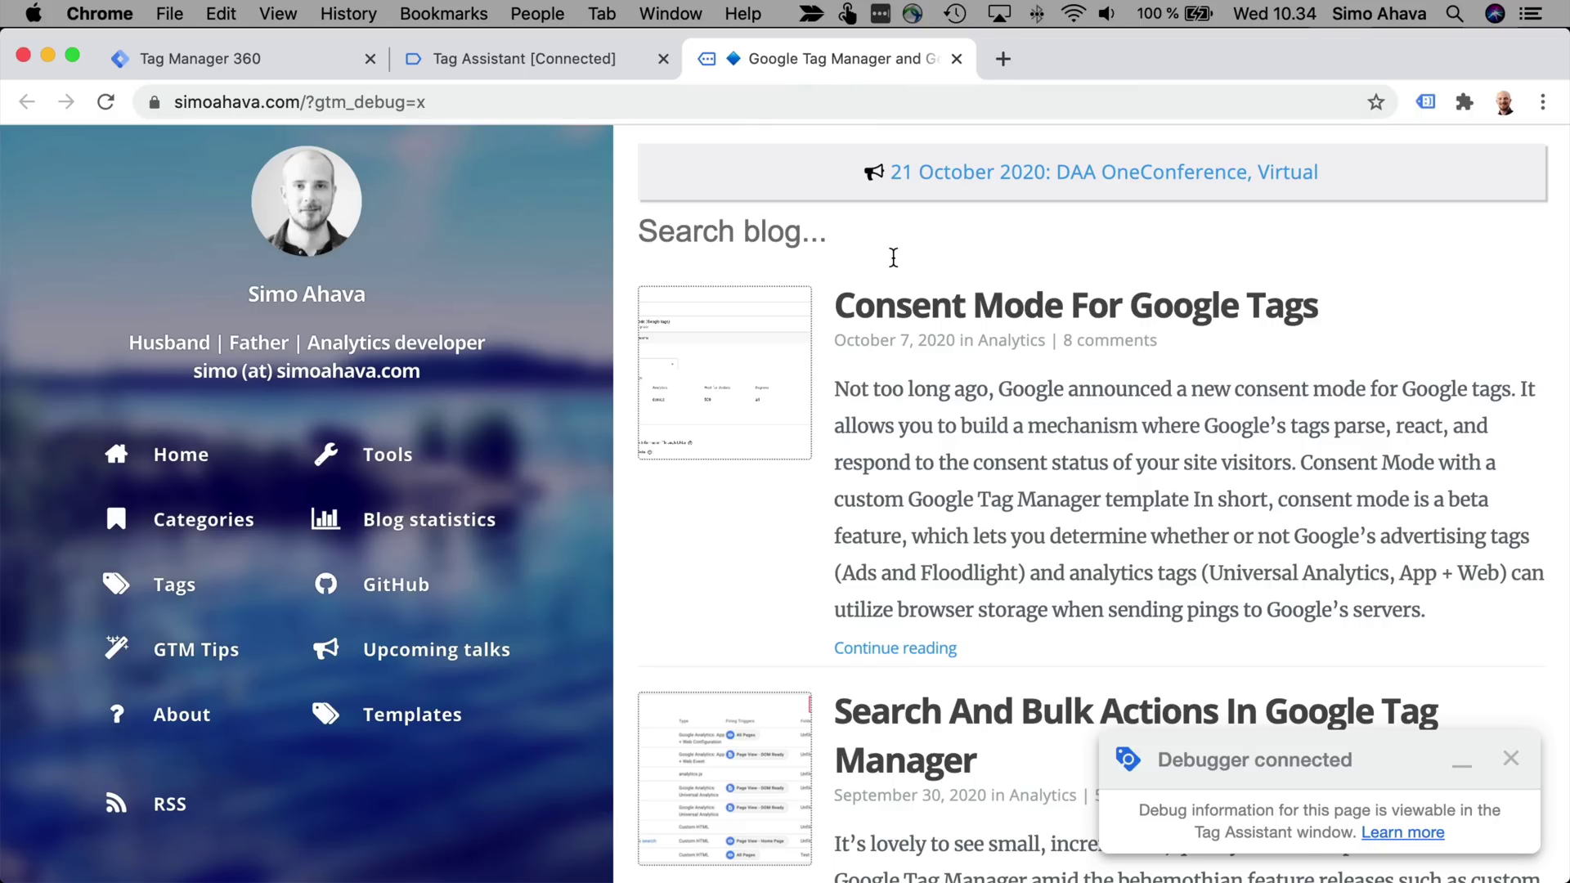
Dock the console below the page and reload the blog in a 400 × 300 responsive viewport.
{"action": "key", "text": "super+alt+j"}
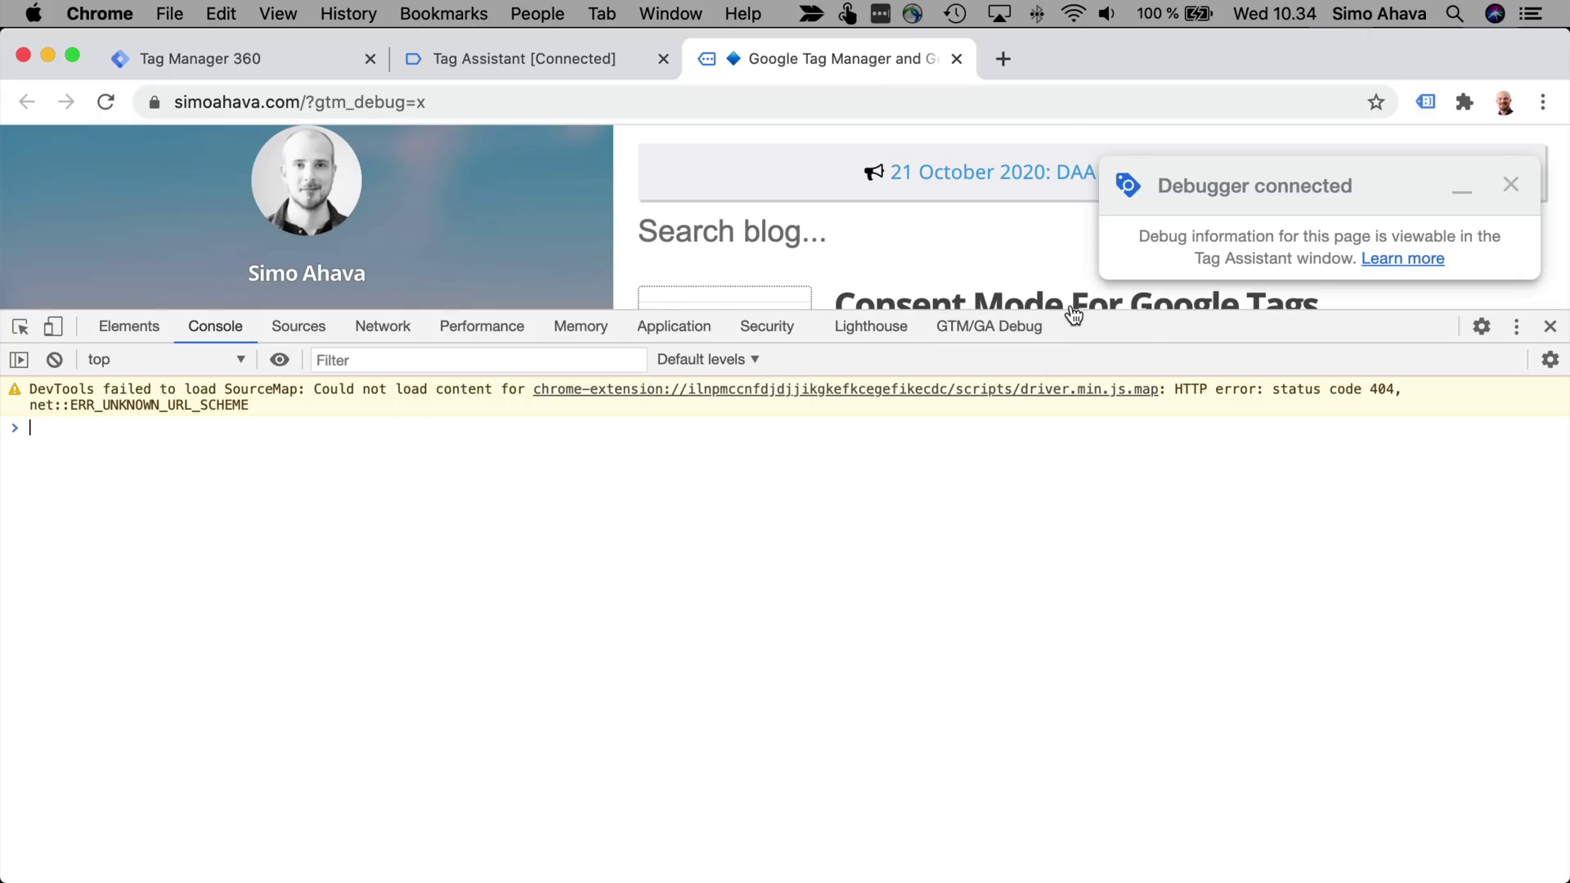
{"action": "left_click_drag", "start_coordinate": [1073, 312], "coordinate": [1083, 603]}
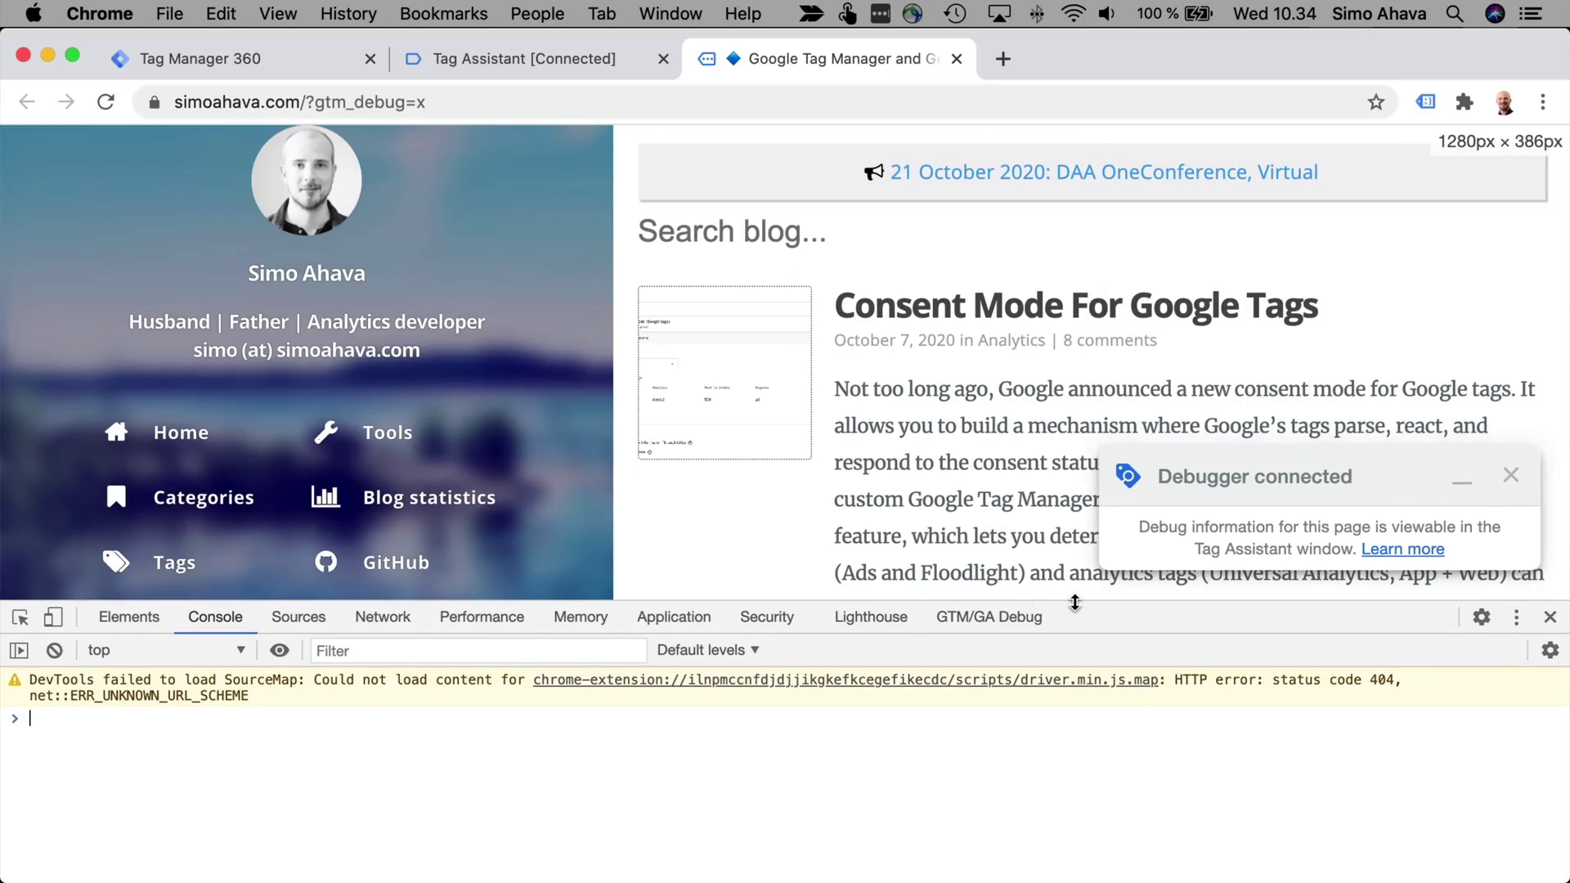
{"action": "left_click", "coordinate": [53, 617]}
{"action": "key", "text": "super+r"}
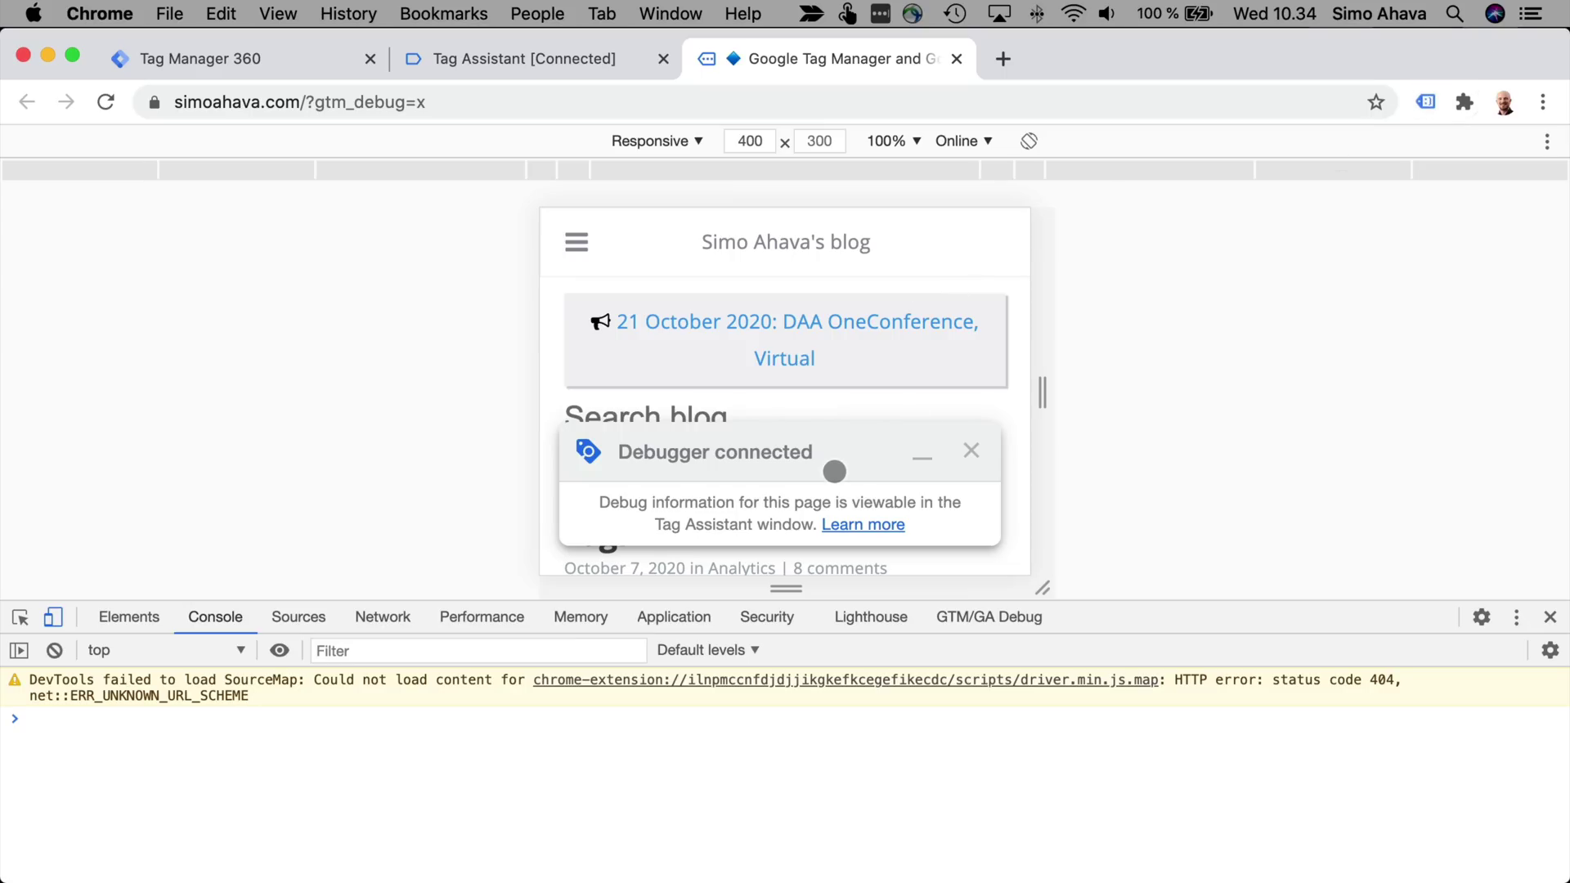
{"action": "scroll", "coordinate": [905, 263], "scroll_direction": "down", "scroll_amount": 2}
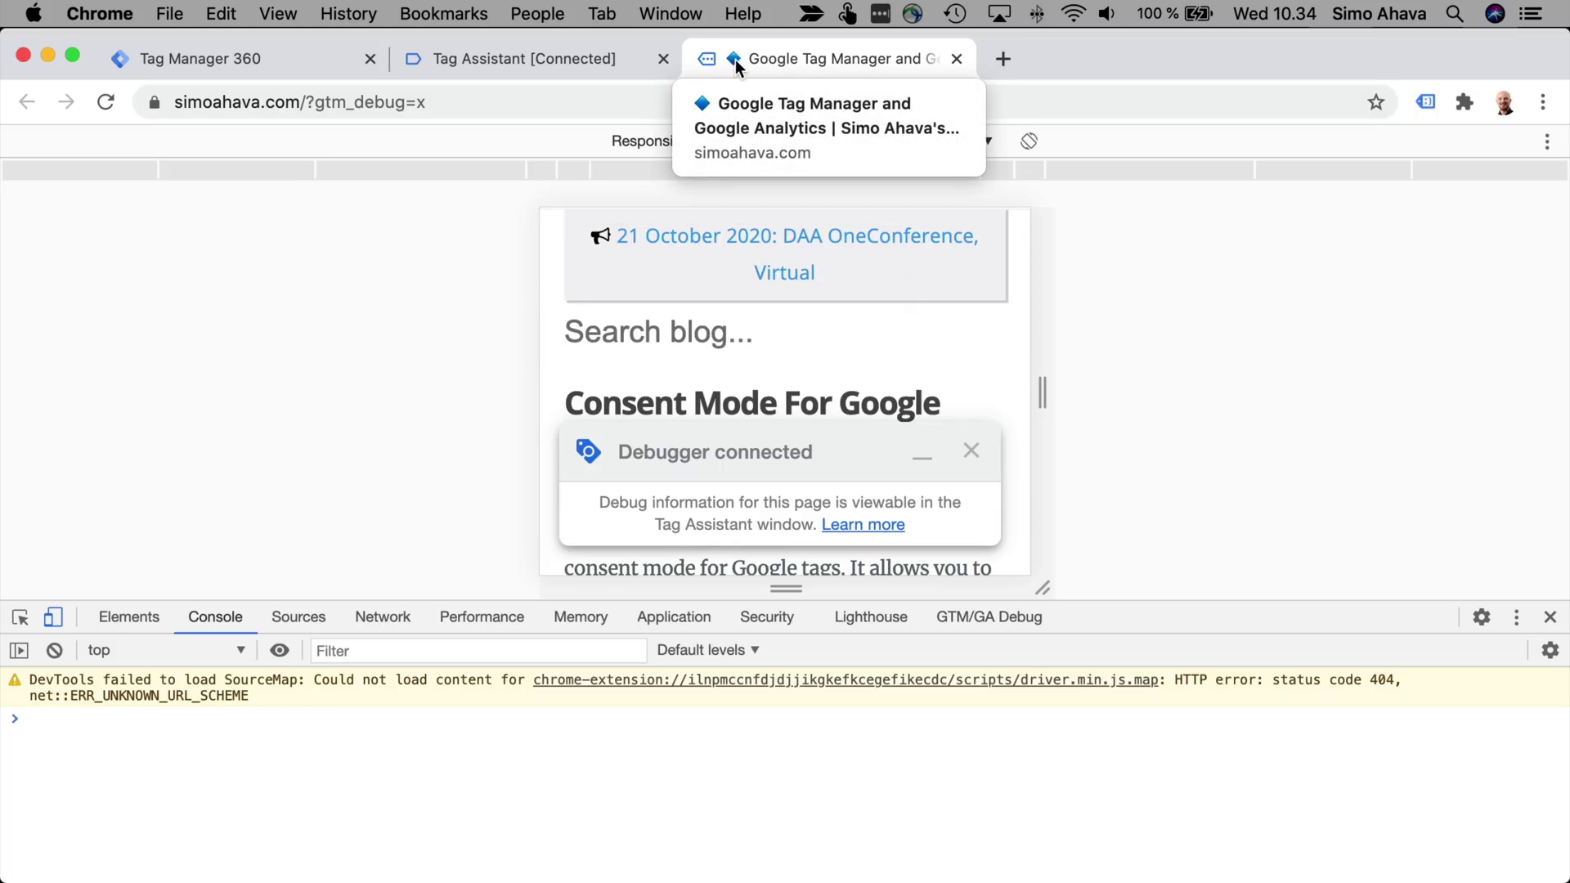
In Tag Assistant, dismiss the connection notice and collapse both page groups' event lists.
{"action": "left_click", "coordinate": [448, 72]}
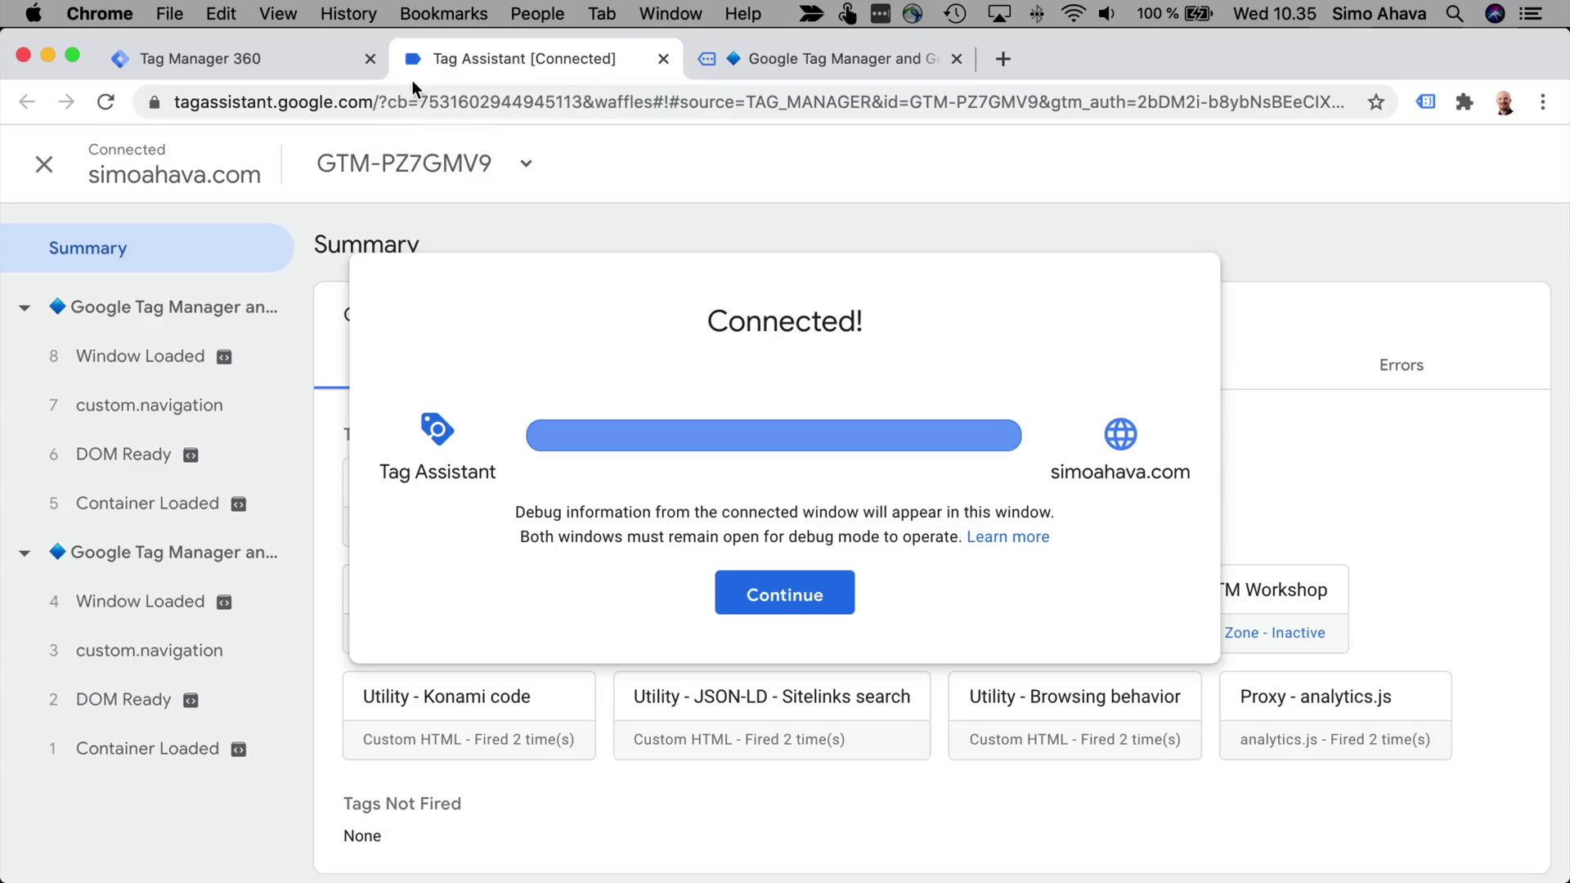
{"action": "left_click", "coordinate": [750, 596]}
{"action": "left_click", "coordinate": [22, 313]}
{"action": "left_click", "coordinate": [25, 356]}
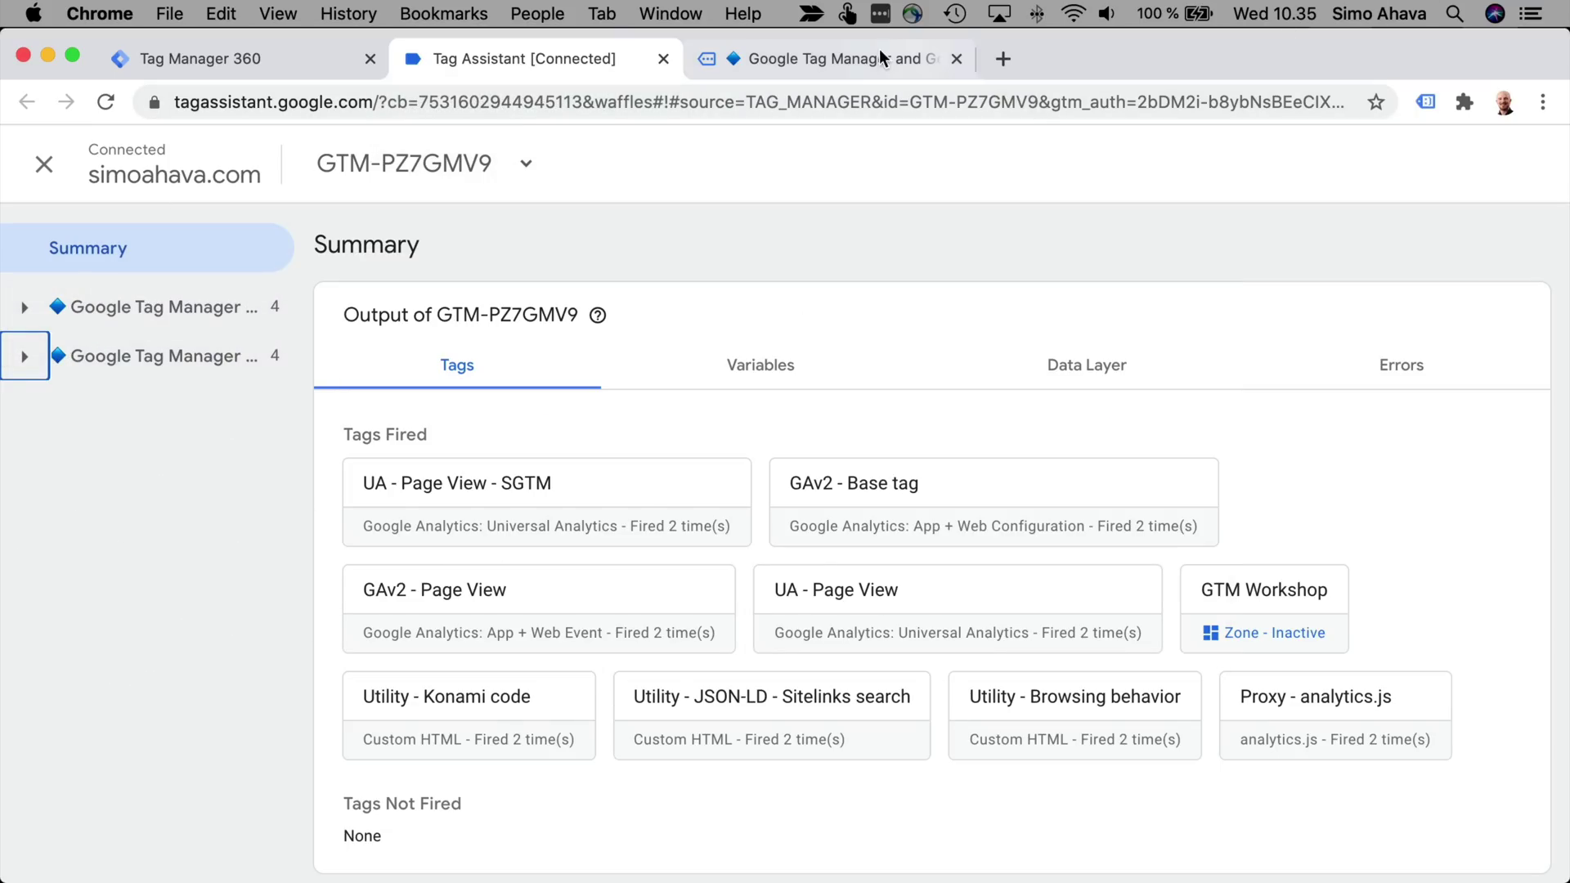
On the blog tab, turn off device emulation and open the Consent Mode post in a new tab.
{"action": "left_click", "coordinate": [849, 57]}
{"action": "scroll", "coordinate": [813, 308], "scroll_direction": "down", "scroll_amount": 5}
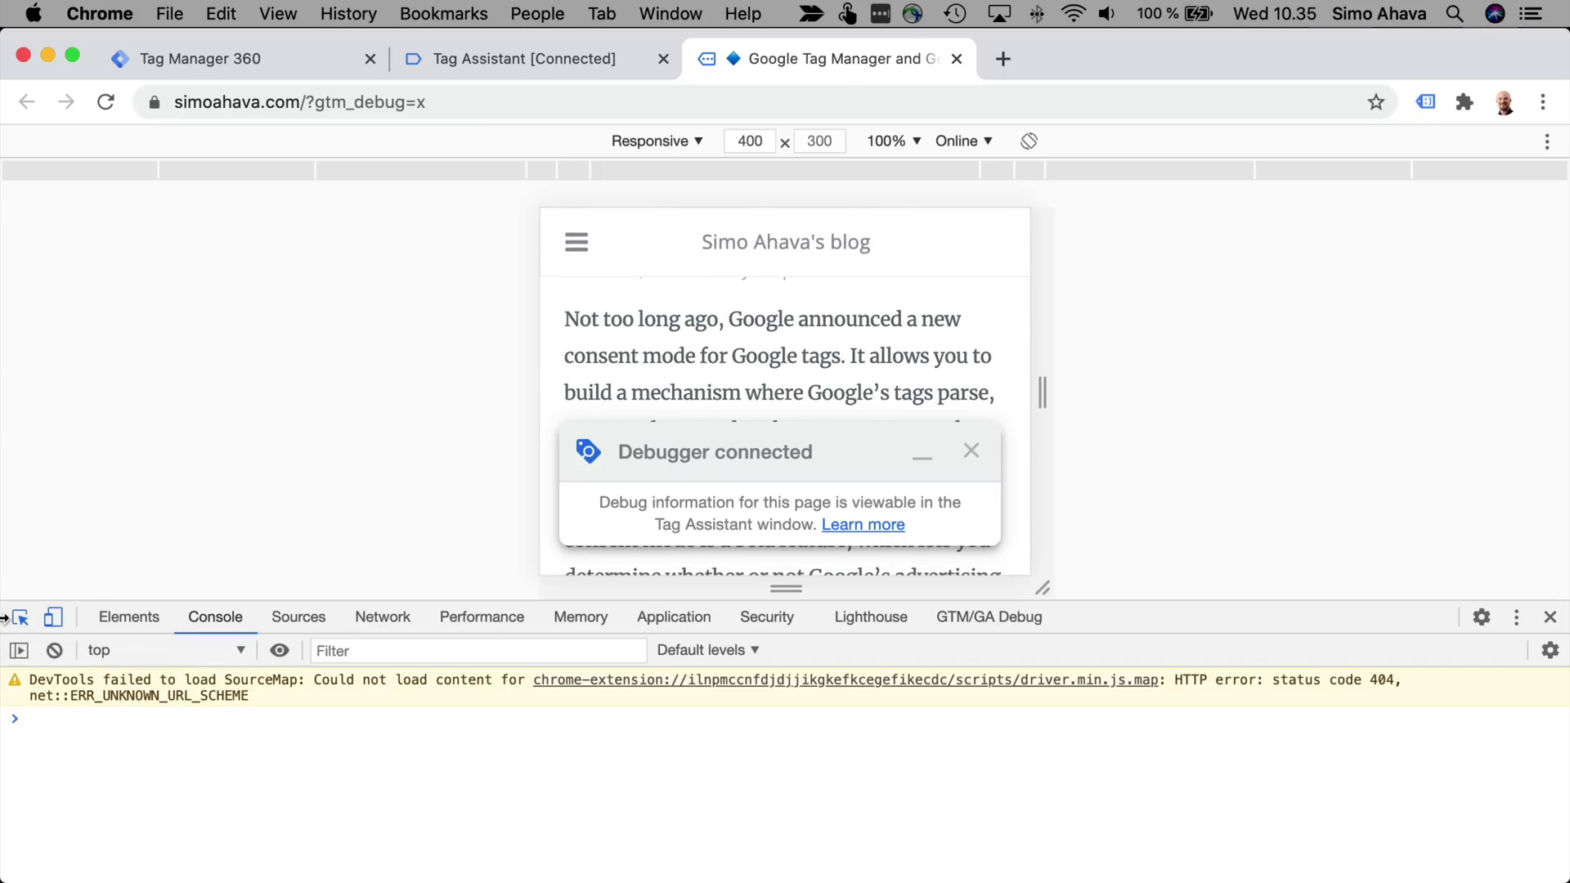
{"action": "left_click", "coordinate": [52, 617]}
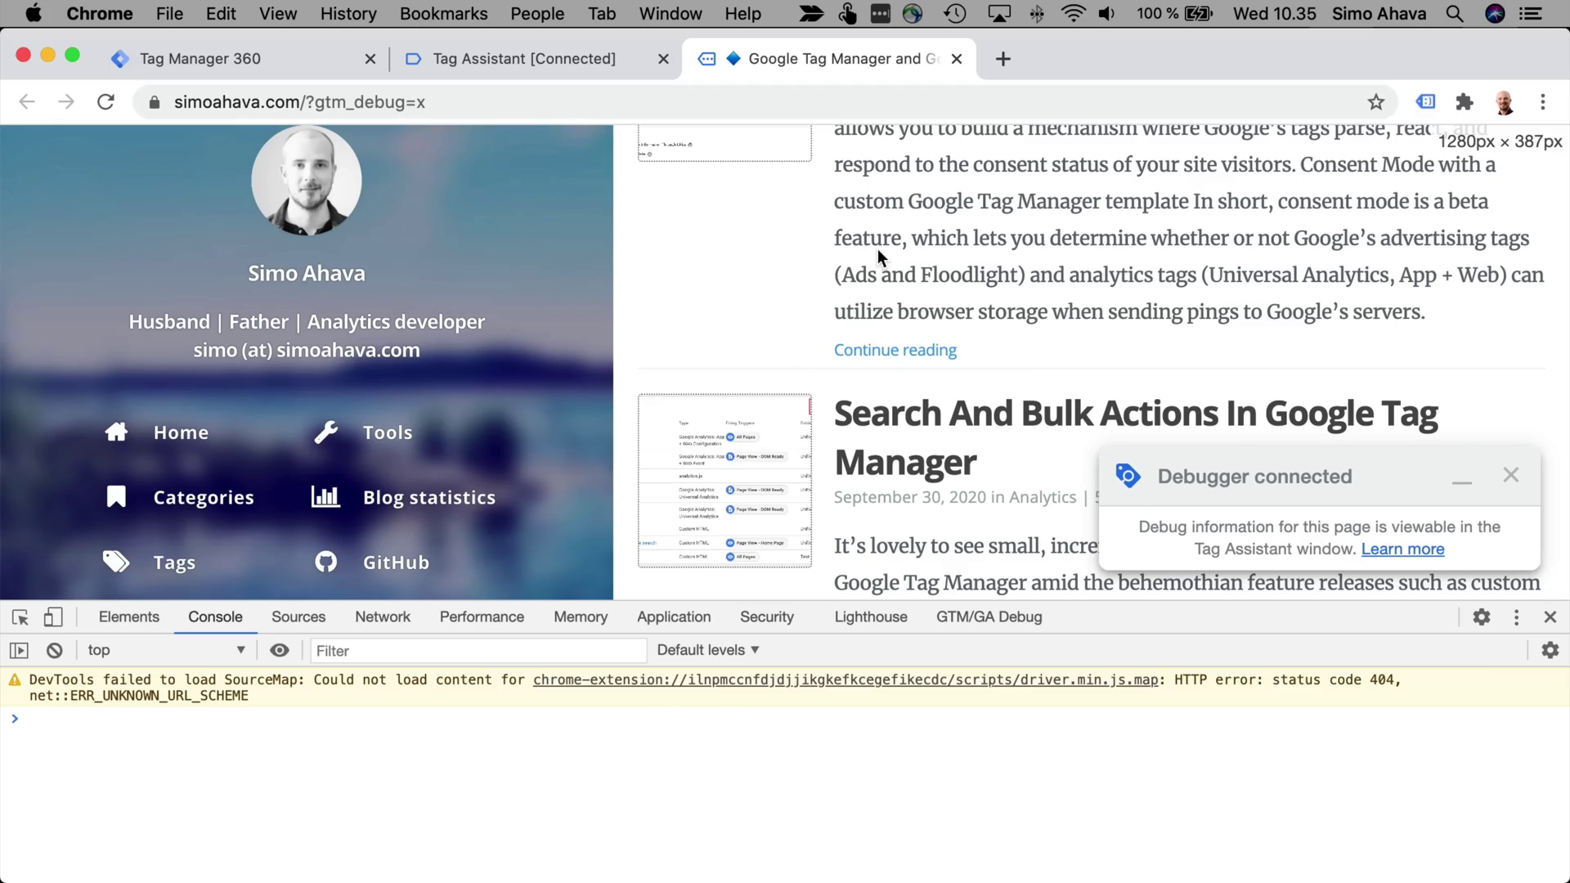
{"action": "scroll", "coordinate": [879, 247], "scroll_direction": "up", "scroll_amount": 5}
{"action": "left_click", "coordinate": [930, 263], "text": "super"}
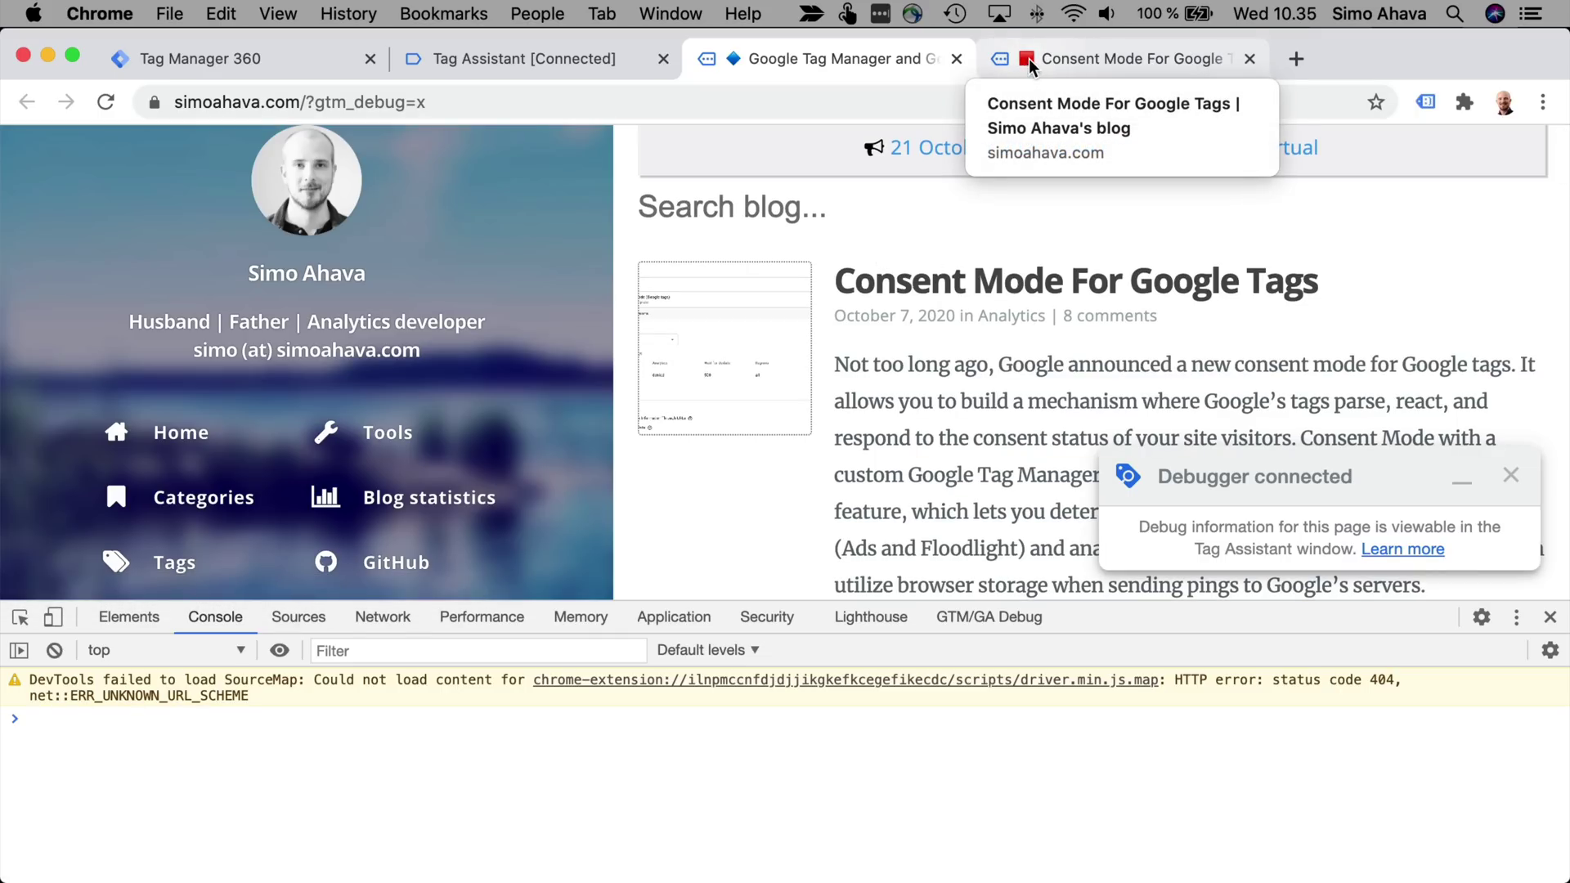
Collapse the Consent Mode page's events in Tag Assistant, then open the Consent Mode For Google Tags article.
{"action": "left_click", "coordinate": [525, 59]}
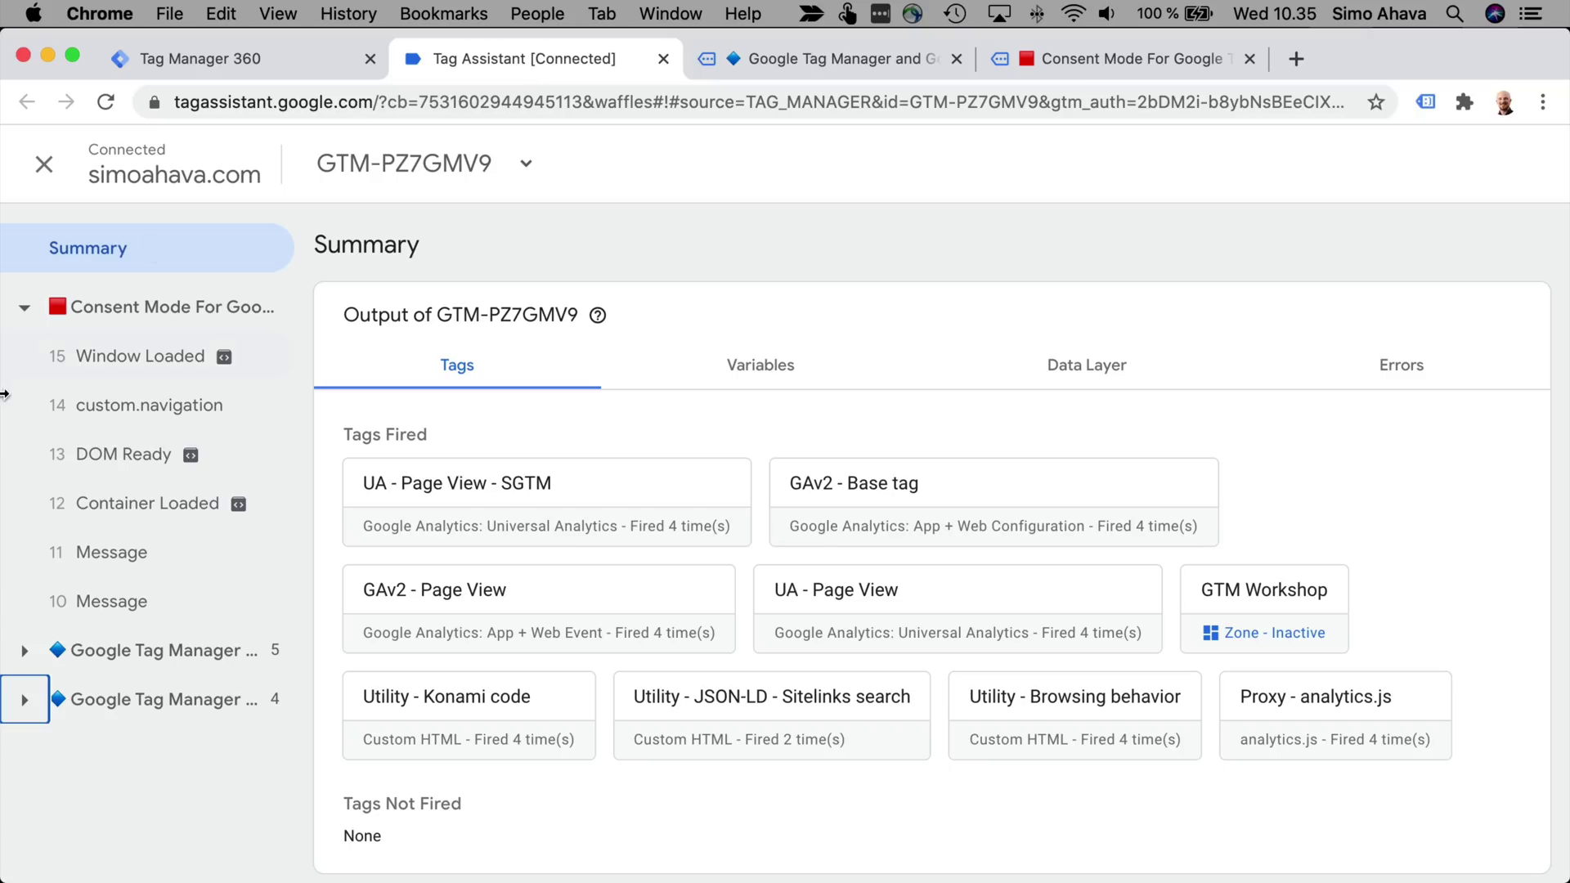
{"action": "left_click", "coordinate": [25, 307]}
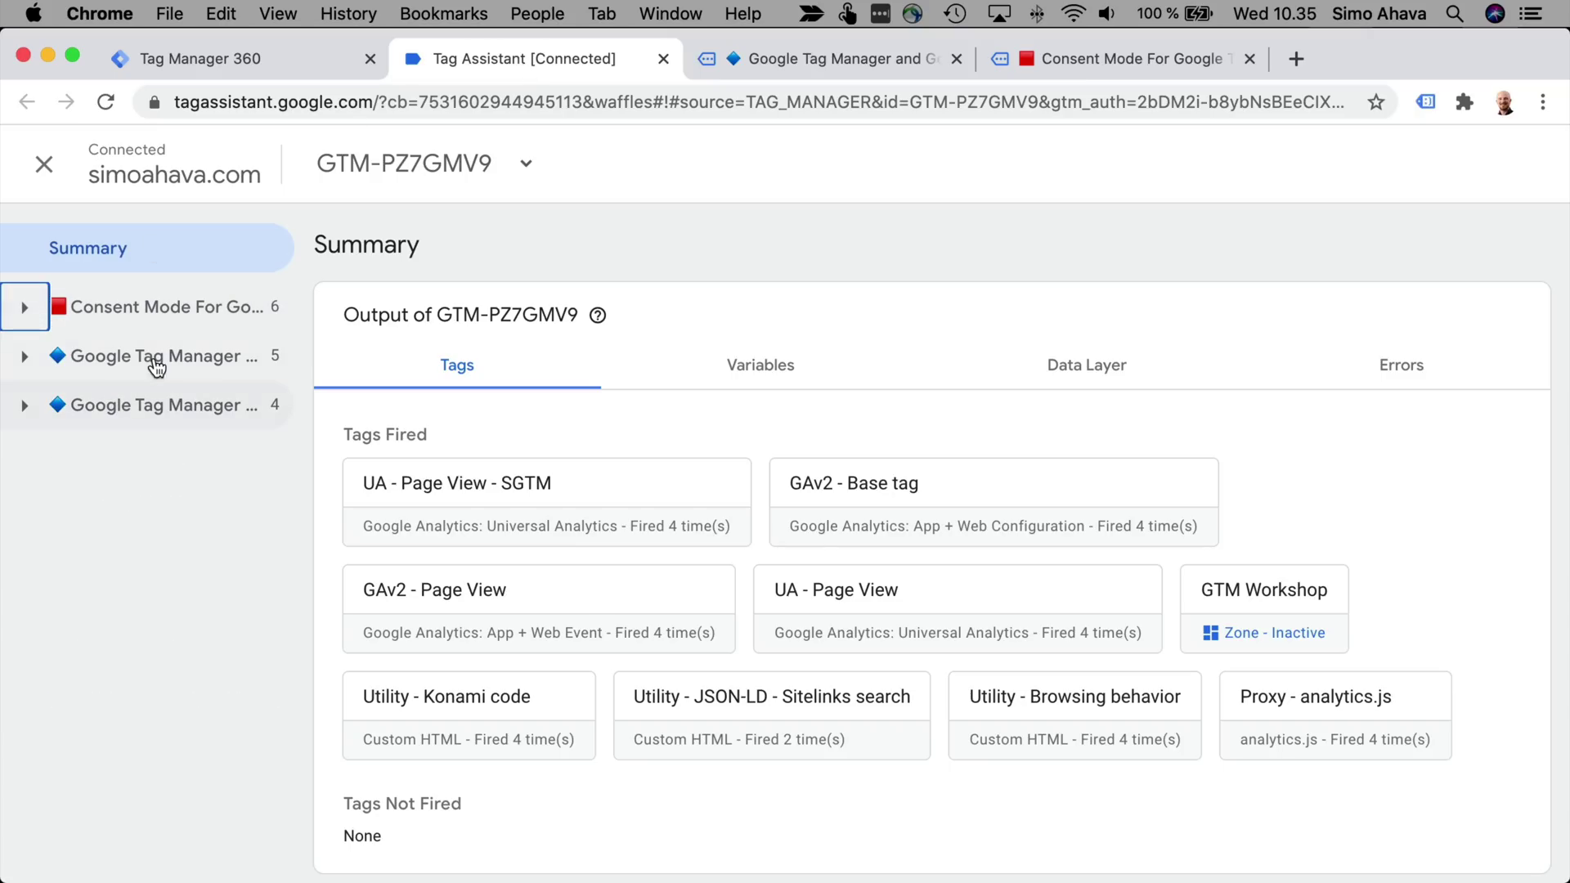
{"action": "left_click", "coordinate": [792, 59]}
{"action": "left_click", "coordinate": [922, 289]}
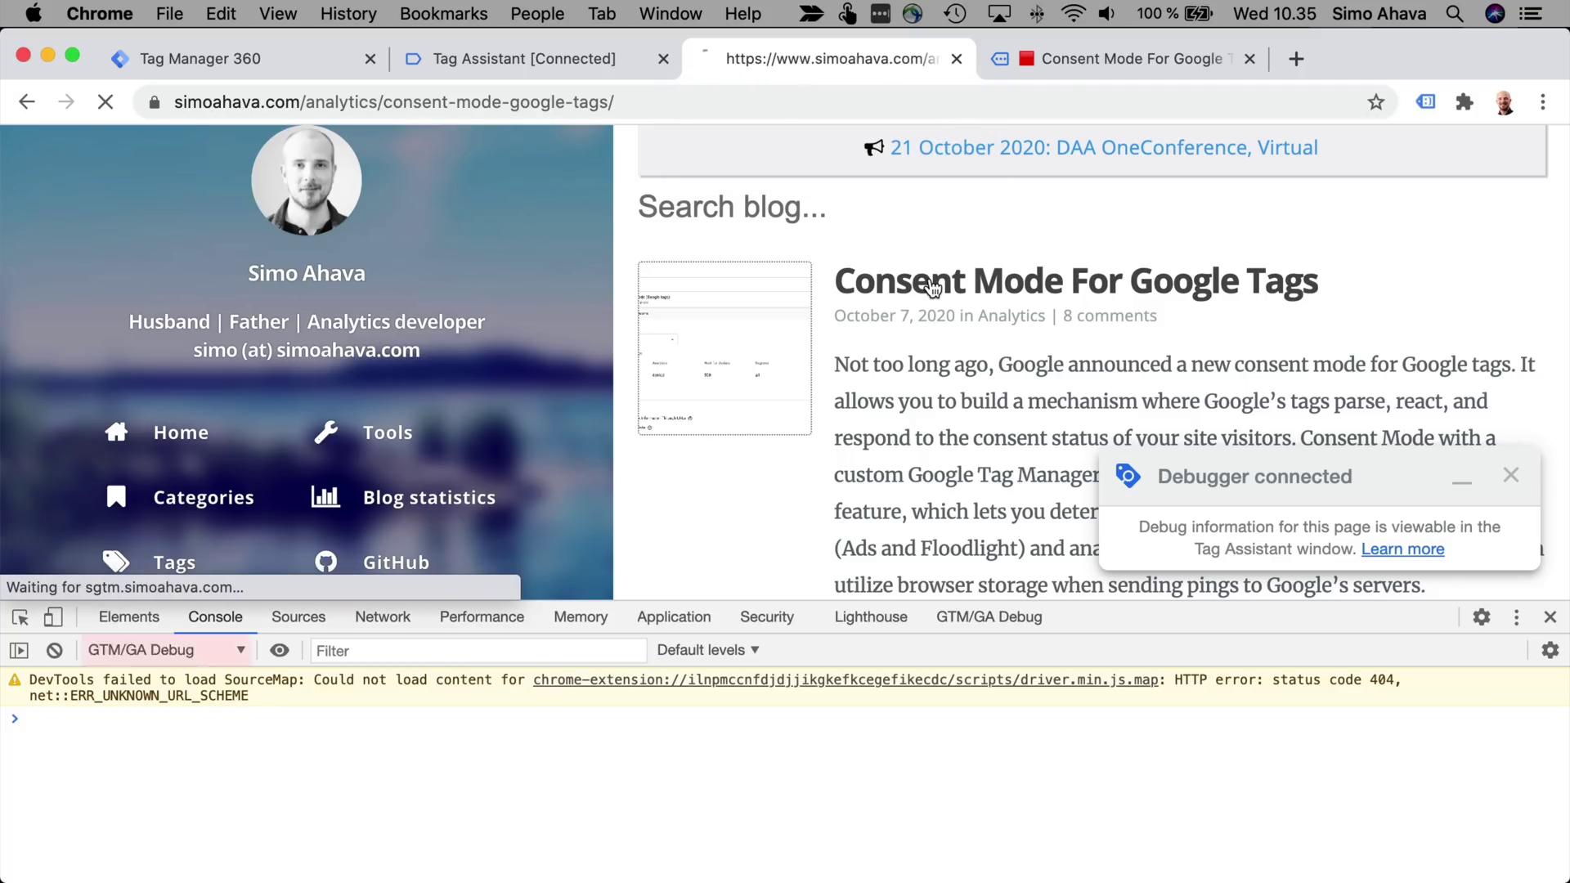
From the Consent Mode article, open the google tag manager tag listing and inspect its 26 Window Loaded event.
{"action": "left_click", "coordinate": [1106, 59]}
{"action": "scroll", "coordinate": [1059, 350], "scroll_direction": "down", "scroll_amount": 3}
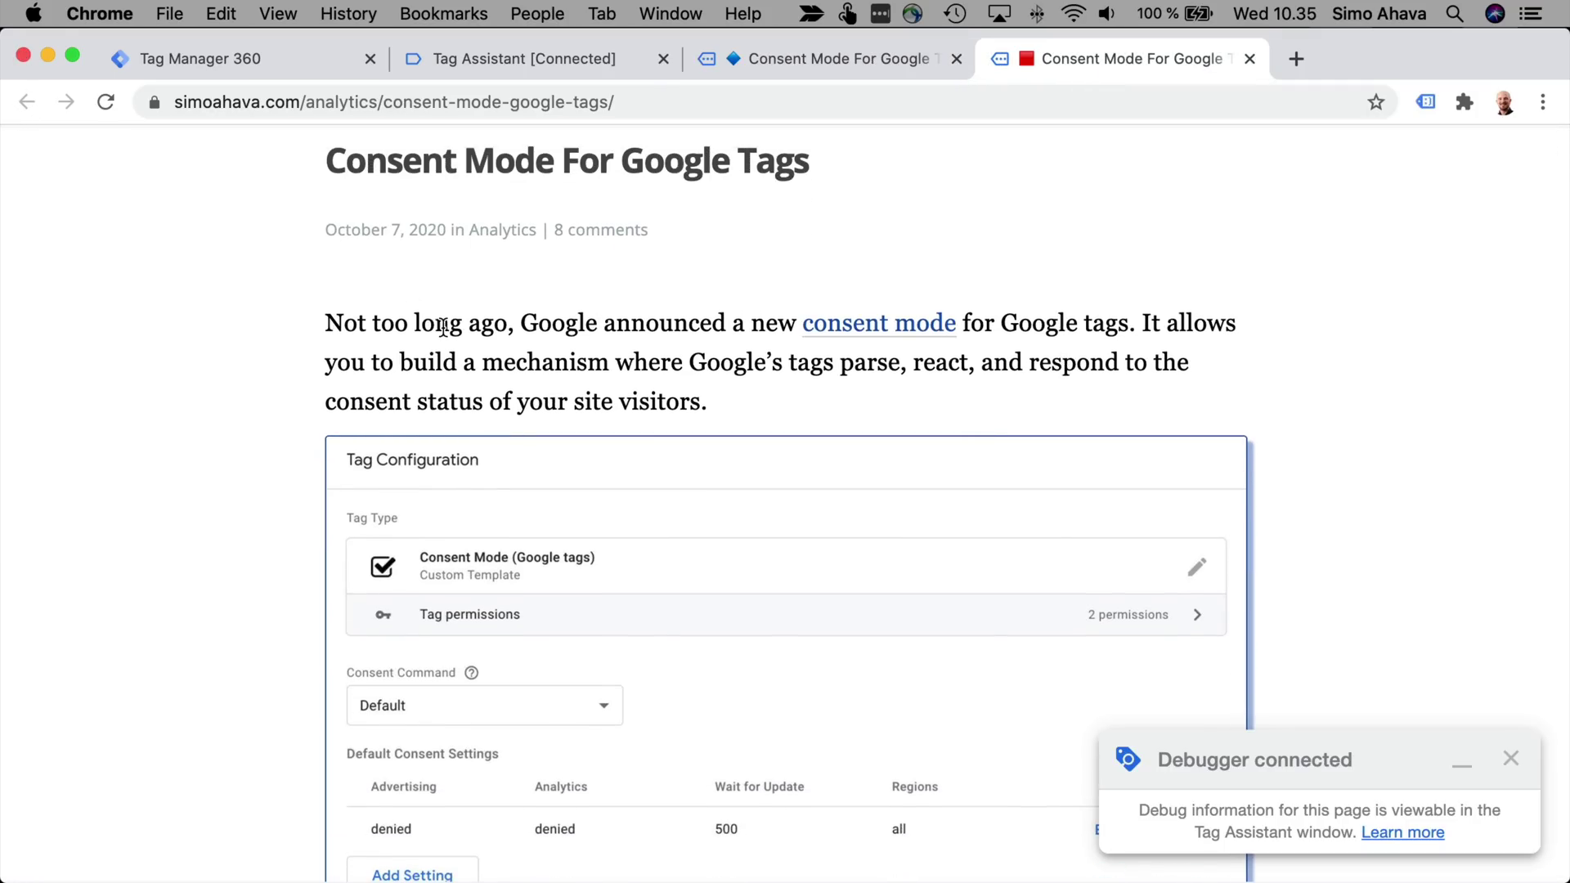
{"action": "scroll", "coordinate": [443, 326], "scroll_direction": "down", "scroll_amount": 20}
{"action": "scroll", "coordinate": [443, 327], "scroll_direction": "down", "scroll_amount": 20}
{"action": "scroll", "coordinate": [443, 328], "scroll_direction": "up", "scroll_amount": 8}
{"action": "scroll", "coordinate": [442, 327], "scroll_direction": "up", "scroll_amount": 15}
{"action": "scroll", "coordinate": [444, 327], "scroll_direction": "down", "scroll_amount": 15}
{"action": "scroll", "coordinate": [442, 326], "scroll_direction": "down", "scroll_amount": 15}
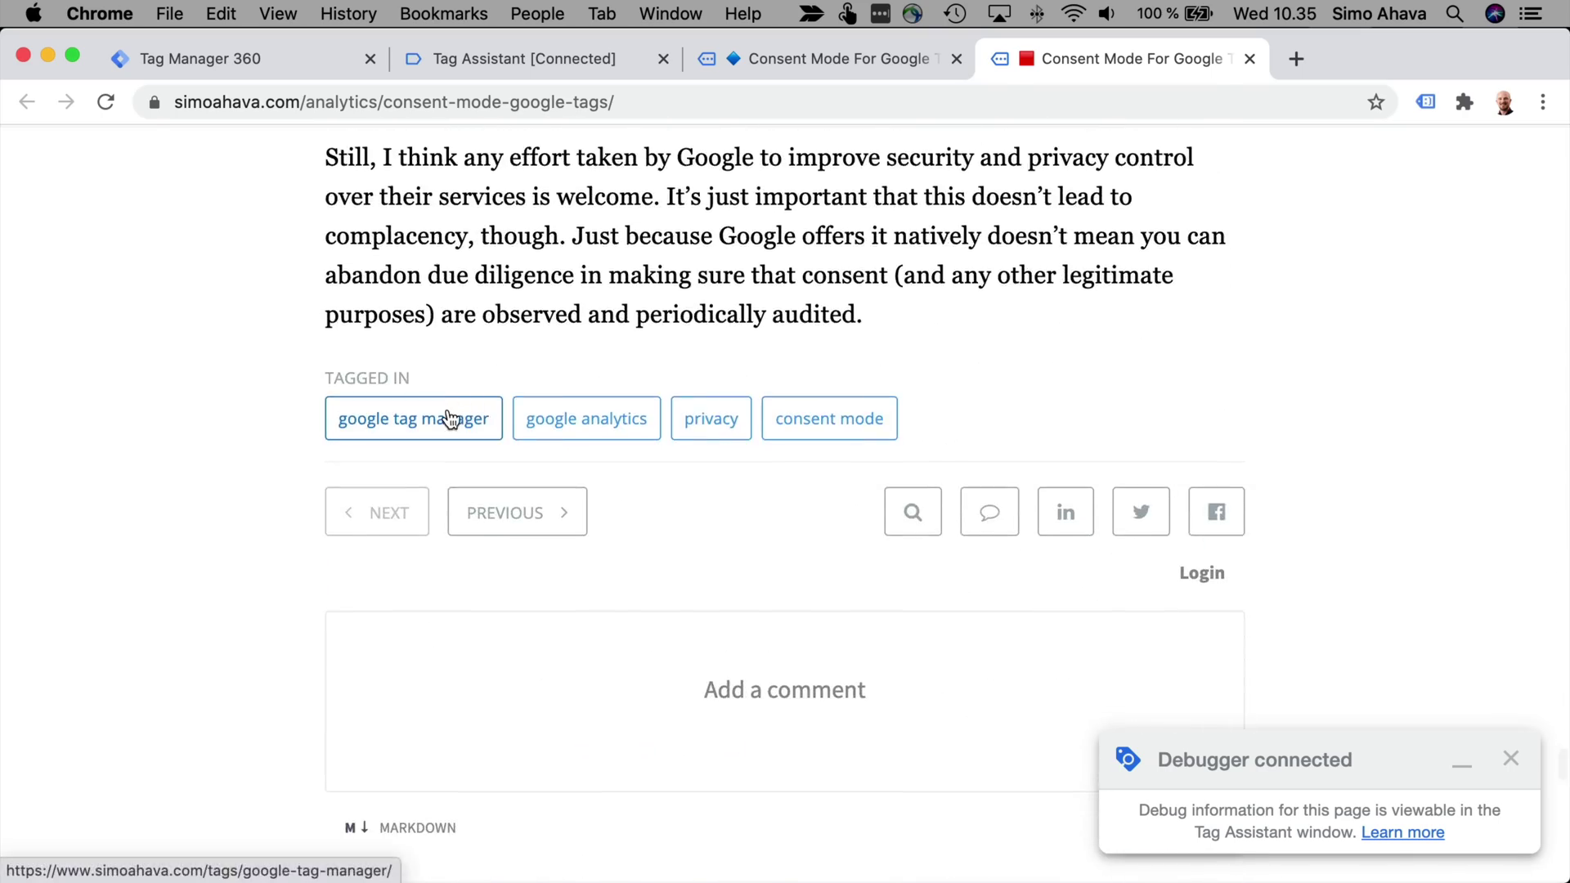
{"action": "left_click", "coordinate": [450, 419]}
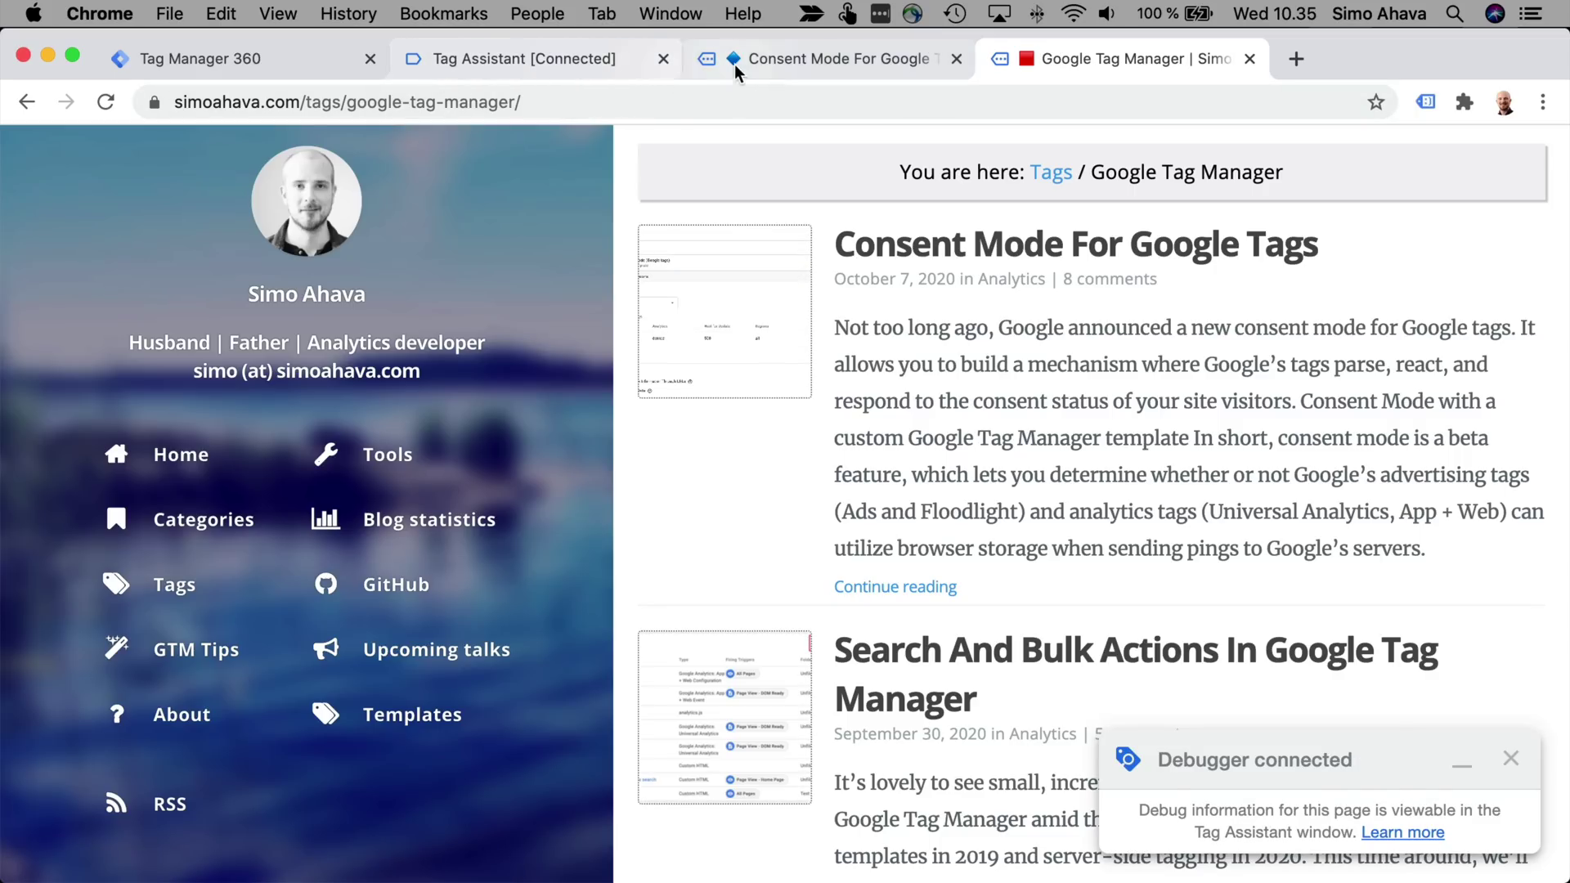
{"action": "left_click", "coordinate": [496, 65]}
{"action": "left_click", "coordinate": [28, 339]}
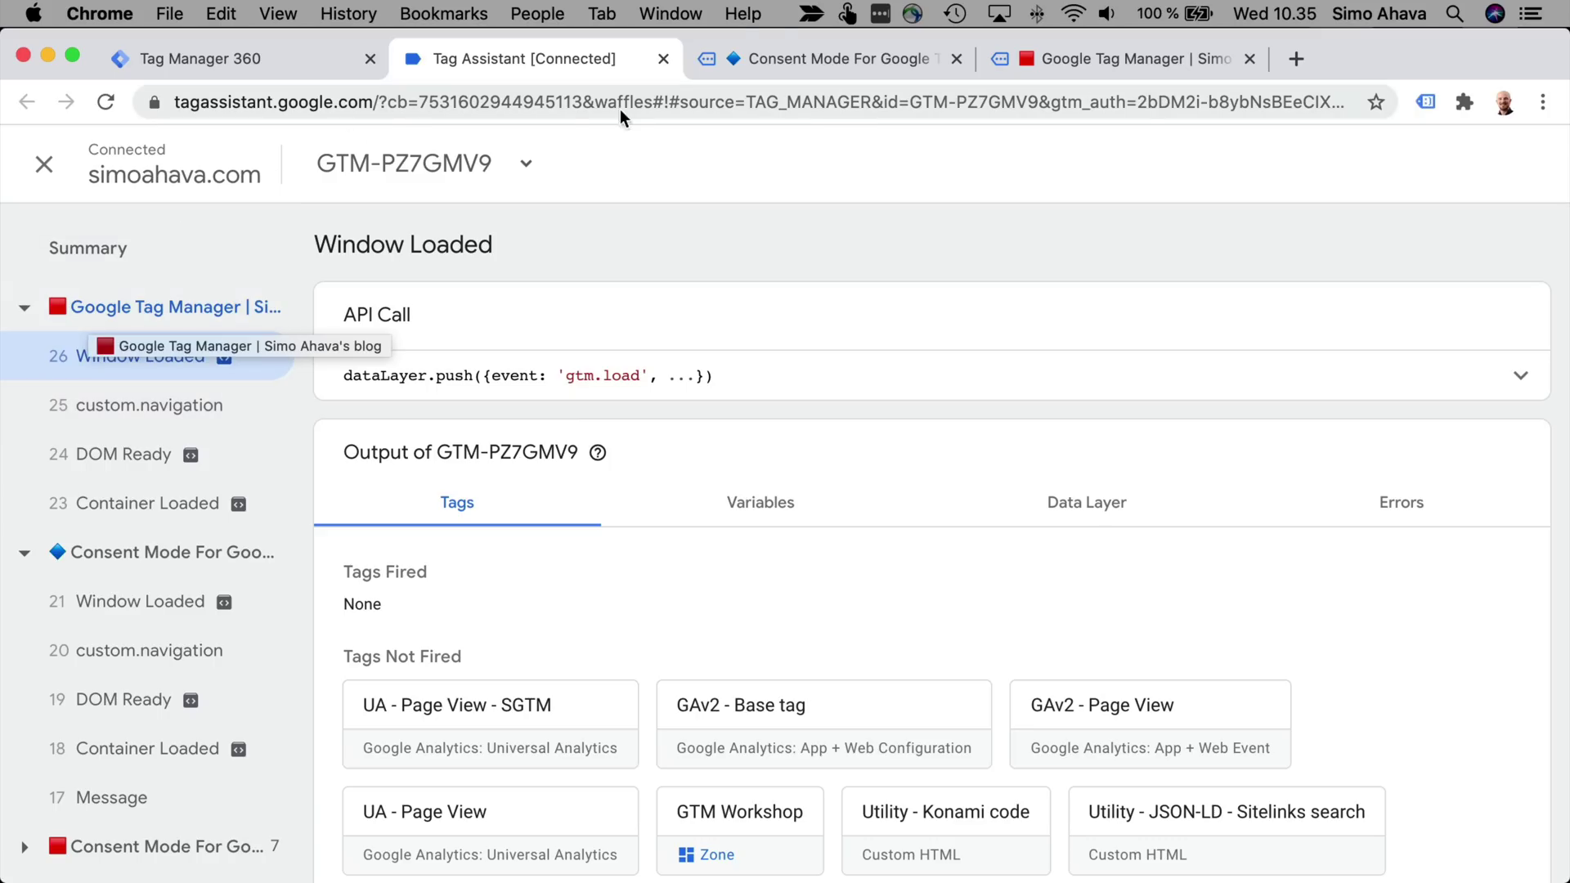
Open the article's consent mode link in a background tab, then close the Consent mode (beta) tab.
{"action": "left_click", "coordinate": [743, 62]}
{"action": "scroll", "coordinate": [818, 452], "scroll_direction": "down", "scroll_amount": 3}
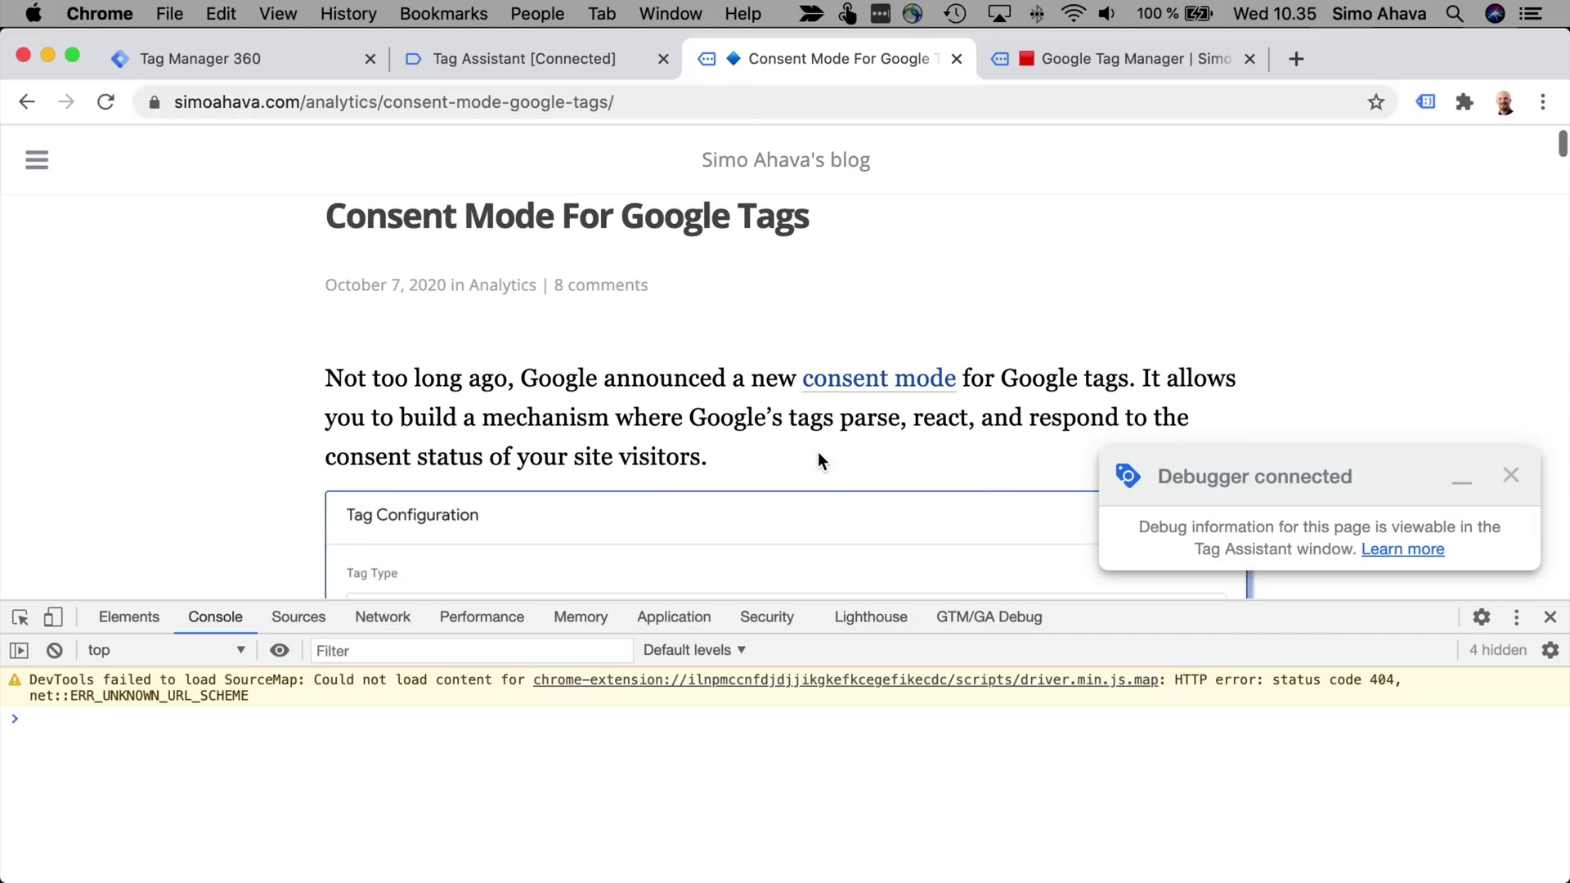
{"action": "left_click", "coordinate": [866, 380], "text": "super"}
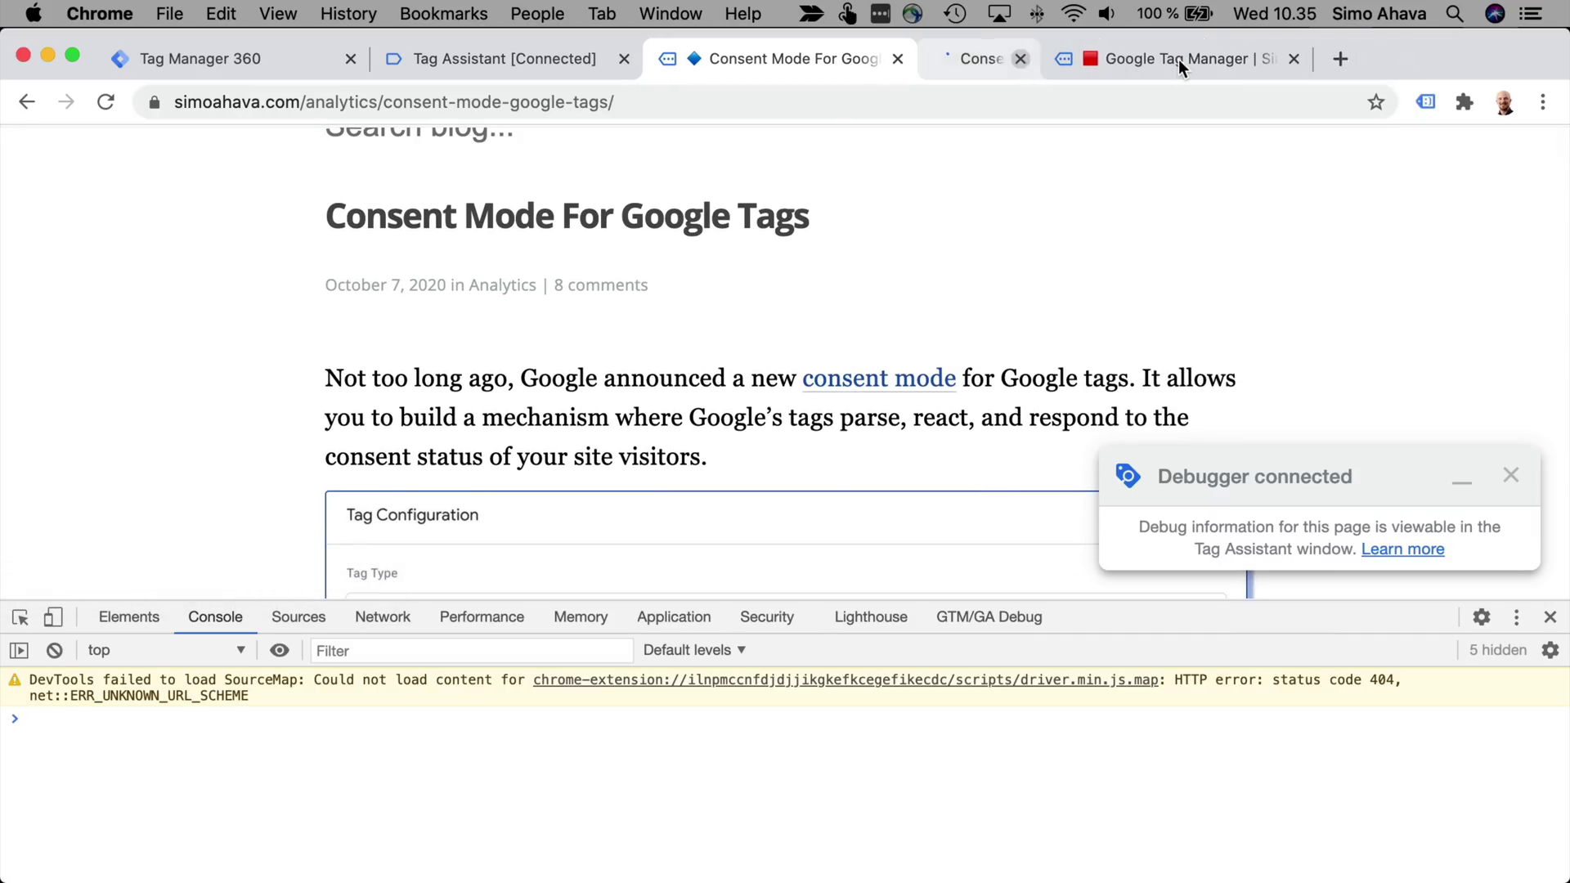
{"action": "left_click", "coordinate": [1174, 59]}
From the Google Tag Manager tag listing, open the Search And Bulk Actions and Partial Container Export posts in background tabs.
{"action": "left_click", "coordinate": [1085, 66]}
{"action": "scroll", "coordinate": [989, 427], "scroll_direction": "down", "scroll_amount": 2}
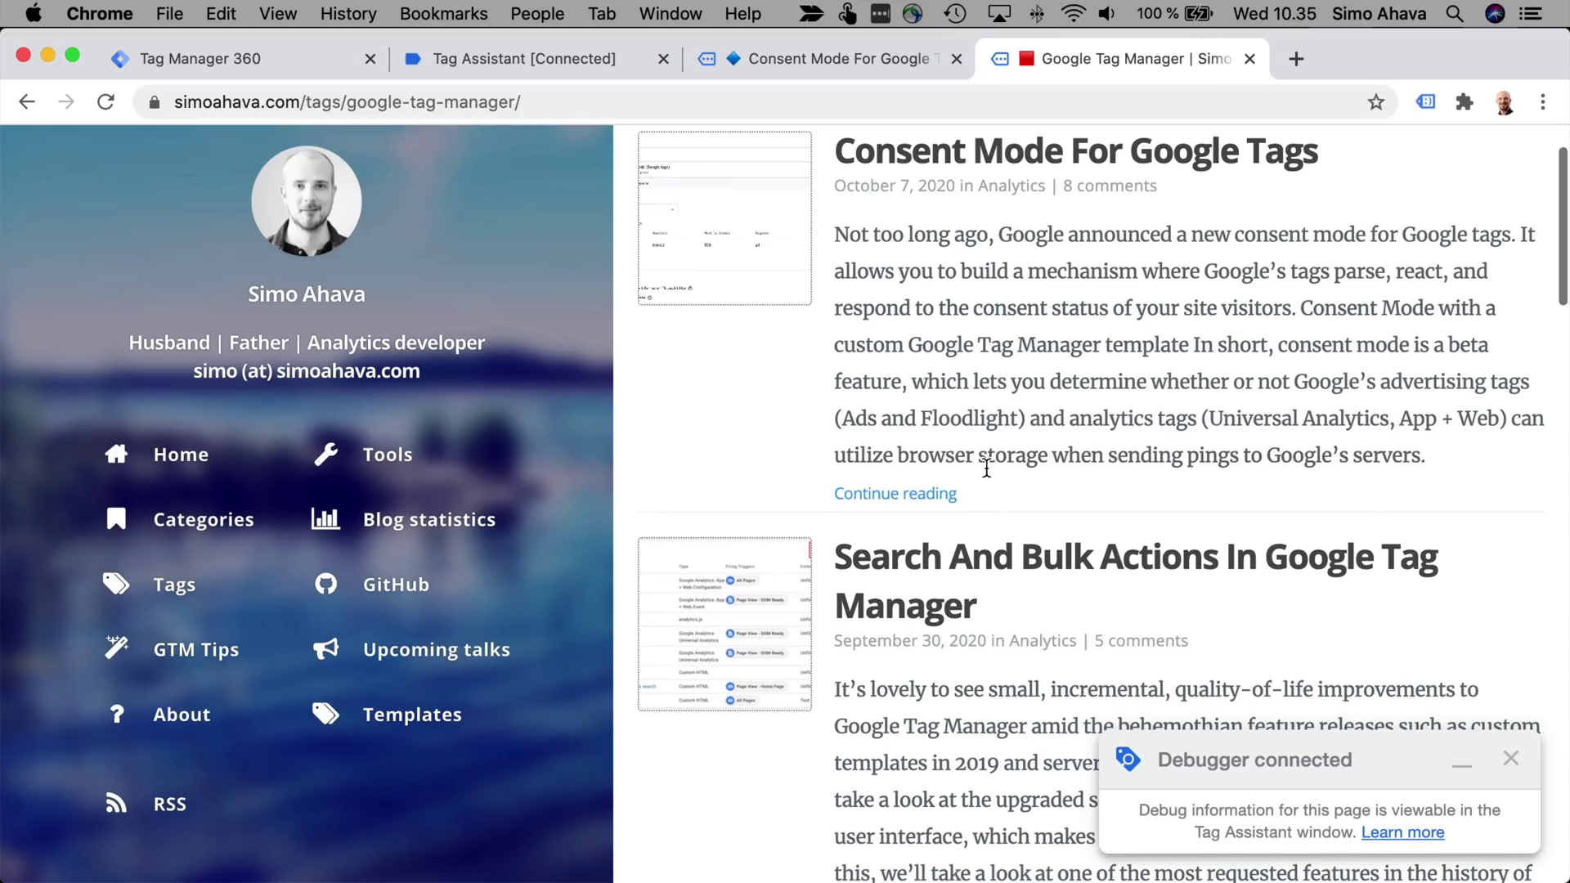
{"action": "left_click", "coordinate": [949, 561], "text": "super"}
{"action": "scroll", "coordinate": [955, 566], "scroll_direction": "down", "scroll_amount": 8}
{"action": "left_click", "coordinate": [889, 336], "text": "super"}
{"action": "left_click", "coordinate": [889, 337], "text": "super"}
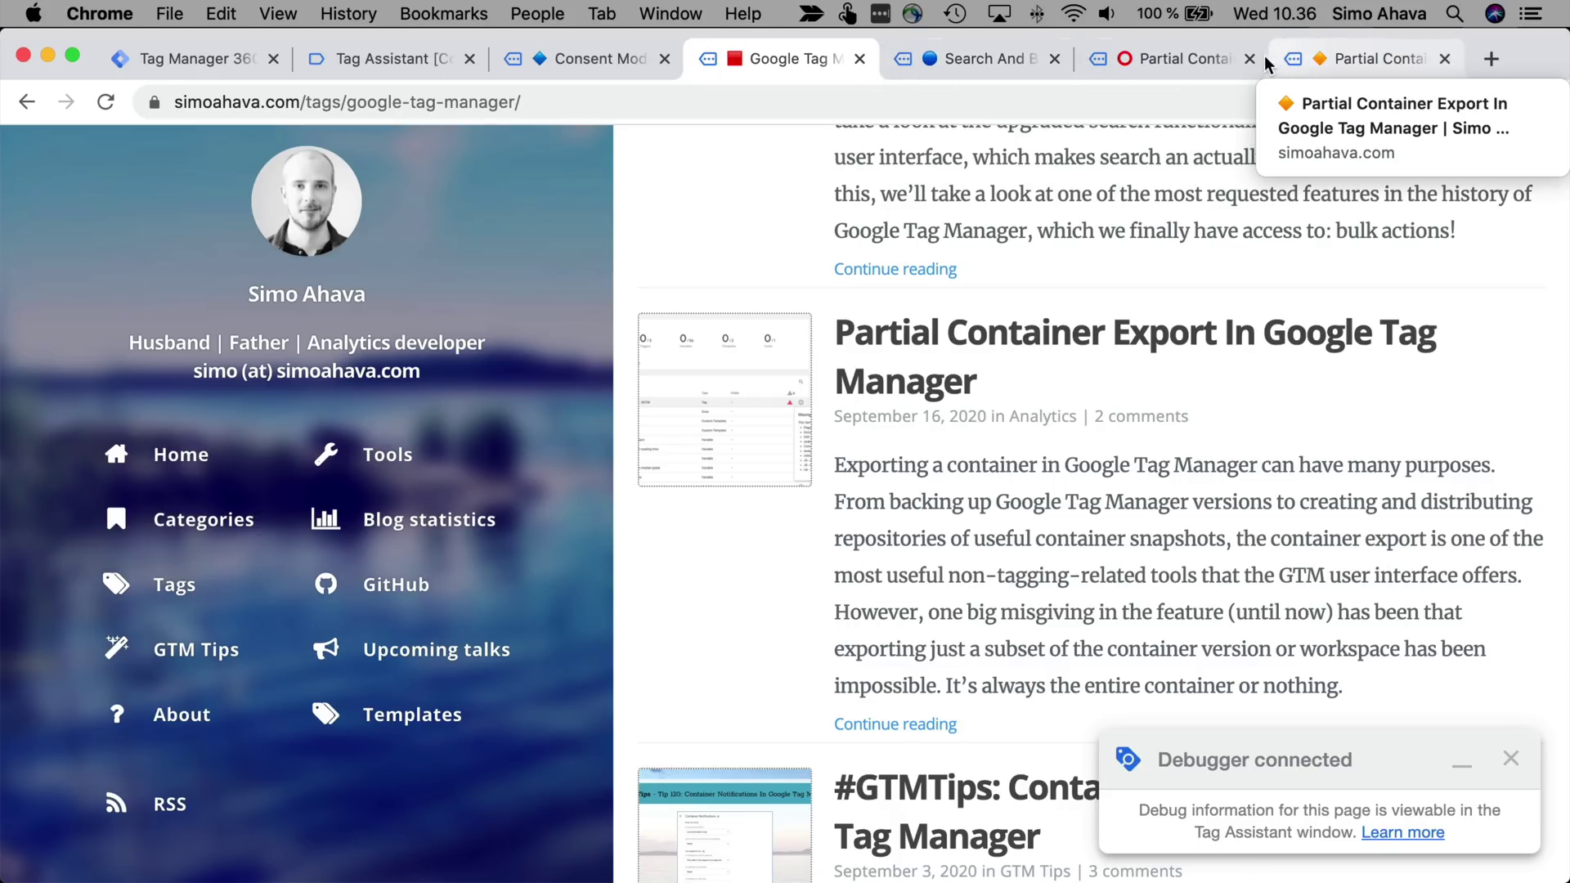
Show the Search And Bulk Actions page summary in Tag Assistant.
{"action": "left_click", "coordinate": [360, 57]}
{"action": "scroll", "coordinate": [125, 454], "scroll_direction": "down", "scroll_amount": 5}
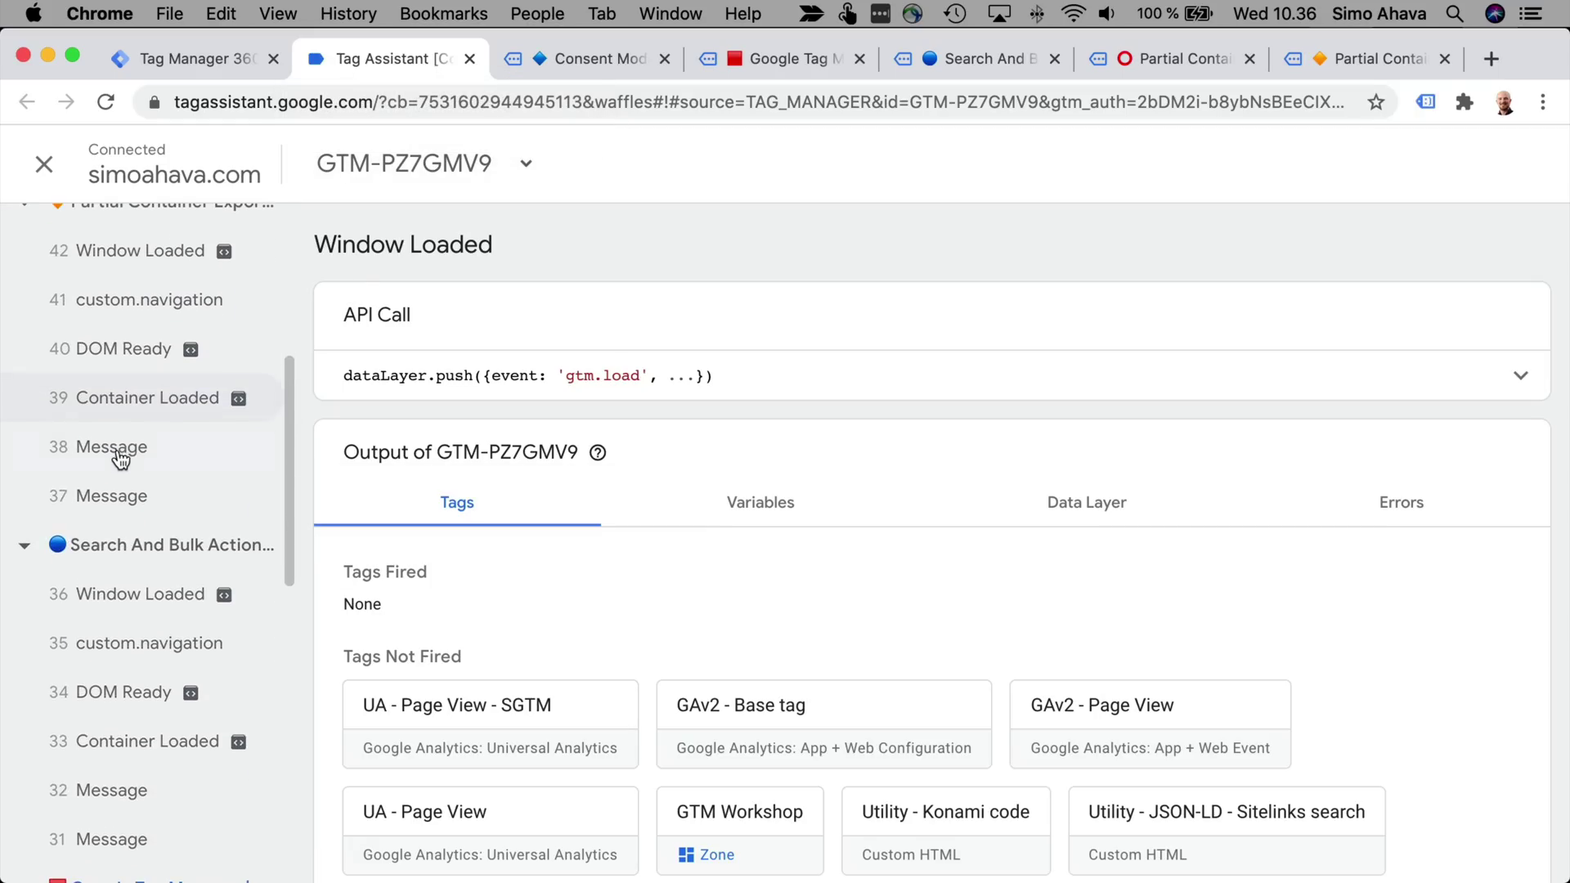
{"action": "left_click", "coordinate": [63, 548]}
Collapse the Partial Container Export, Search And Bulk Actions, Google Tag Manager and Consent Mode event lists, then check the extension popup.
{"action": "left_click", "coordinate": [27, 535]}
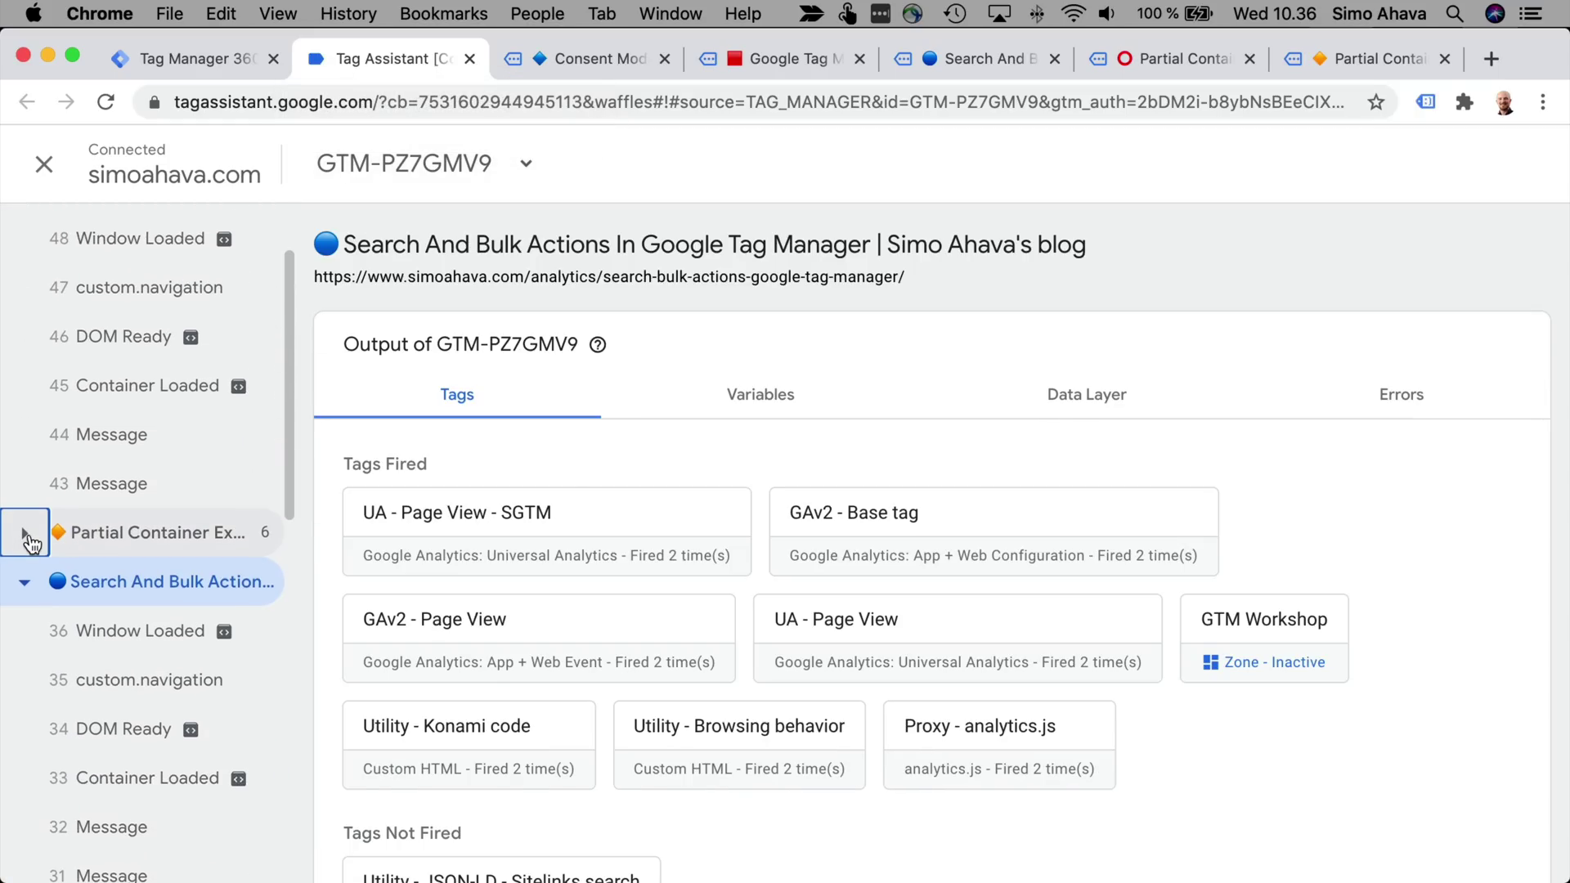
{"action": "scroll", "coordinate": [30, 542], "scroll_direction": "up", "scroll_amount": 2}
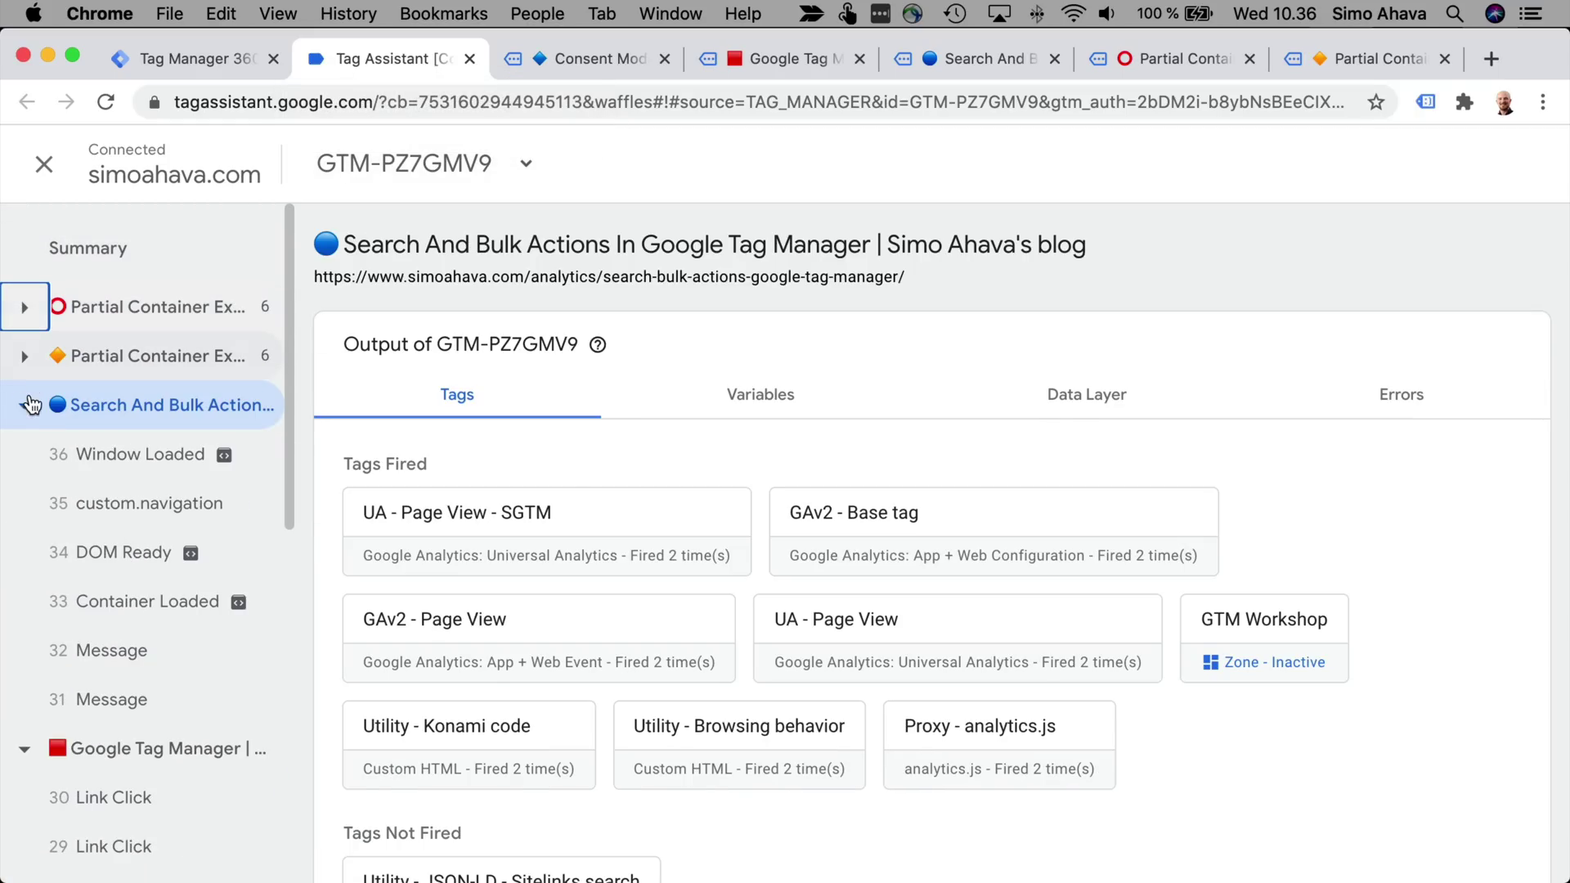
{"action": "left_click", "coordinate": [24, 405]}
{"action": "scroll", "coordinate": [28, 400], "scroll_direction": "down", "scroll_amount": 1}
{"action": "left_click", "coordinate": [25, 393]}
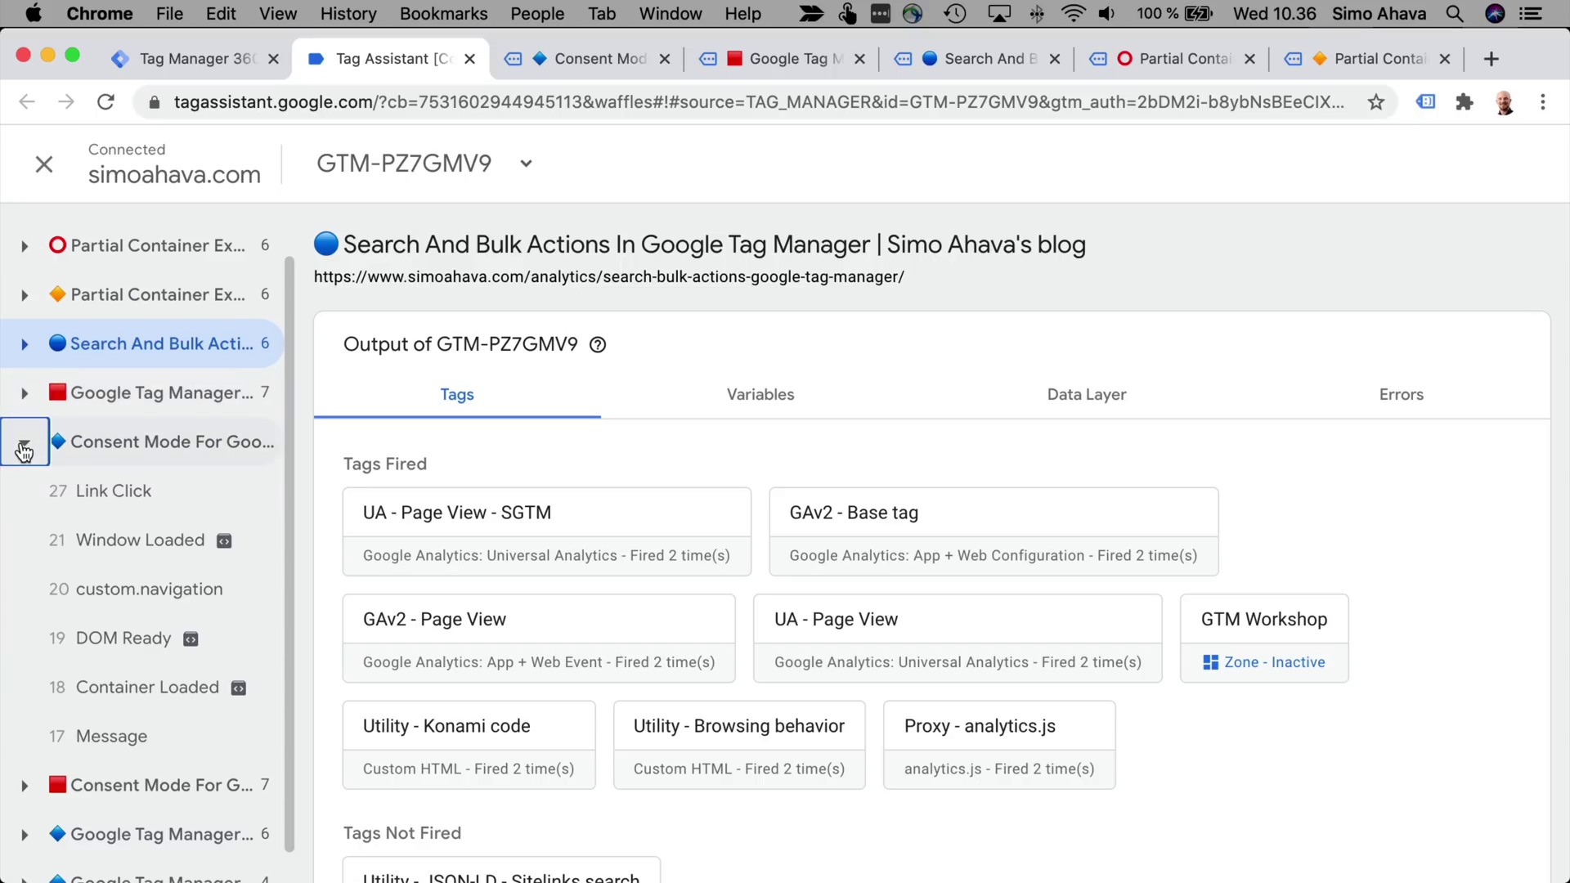
{"action": "left_click", "coordinate": [26, 442]}
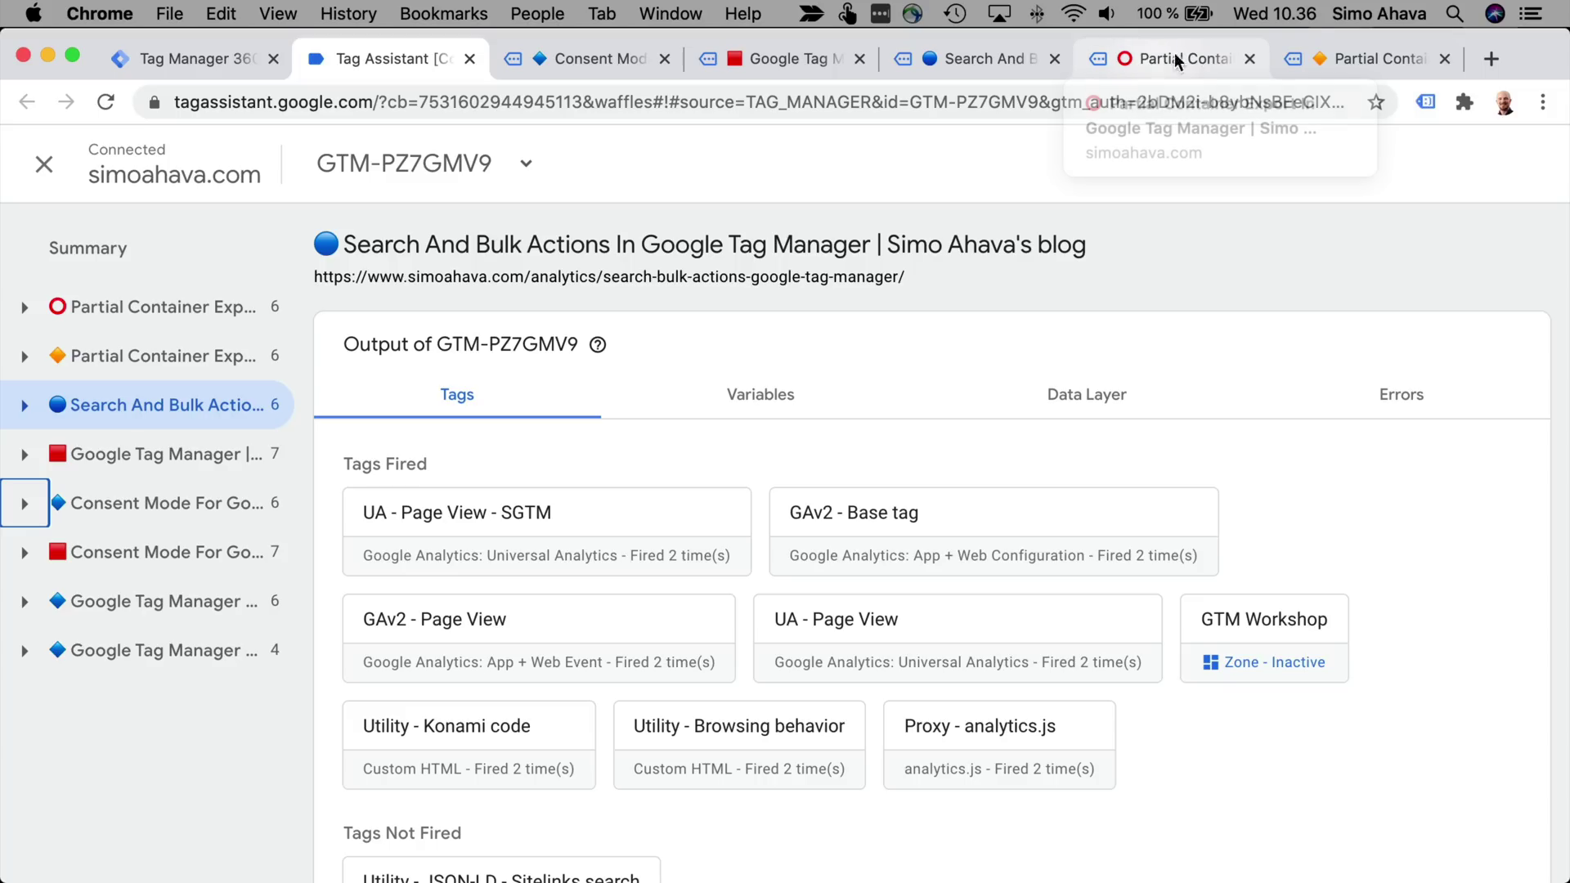
{"action": "left_click", "coordinate": [1440, 100]}
{"action": "left_click", "coordinate": [1435, 100]}
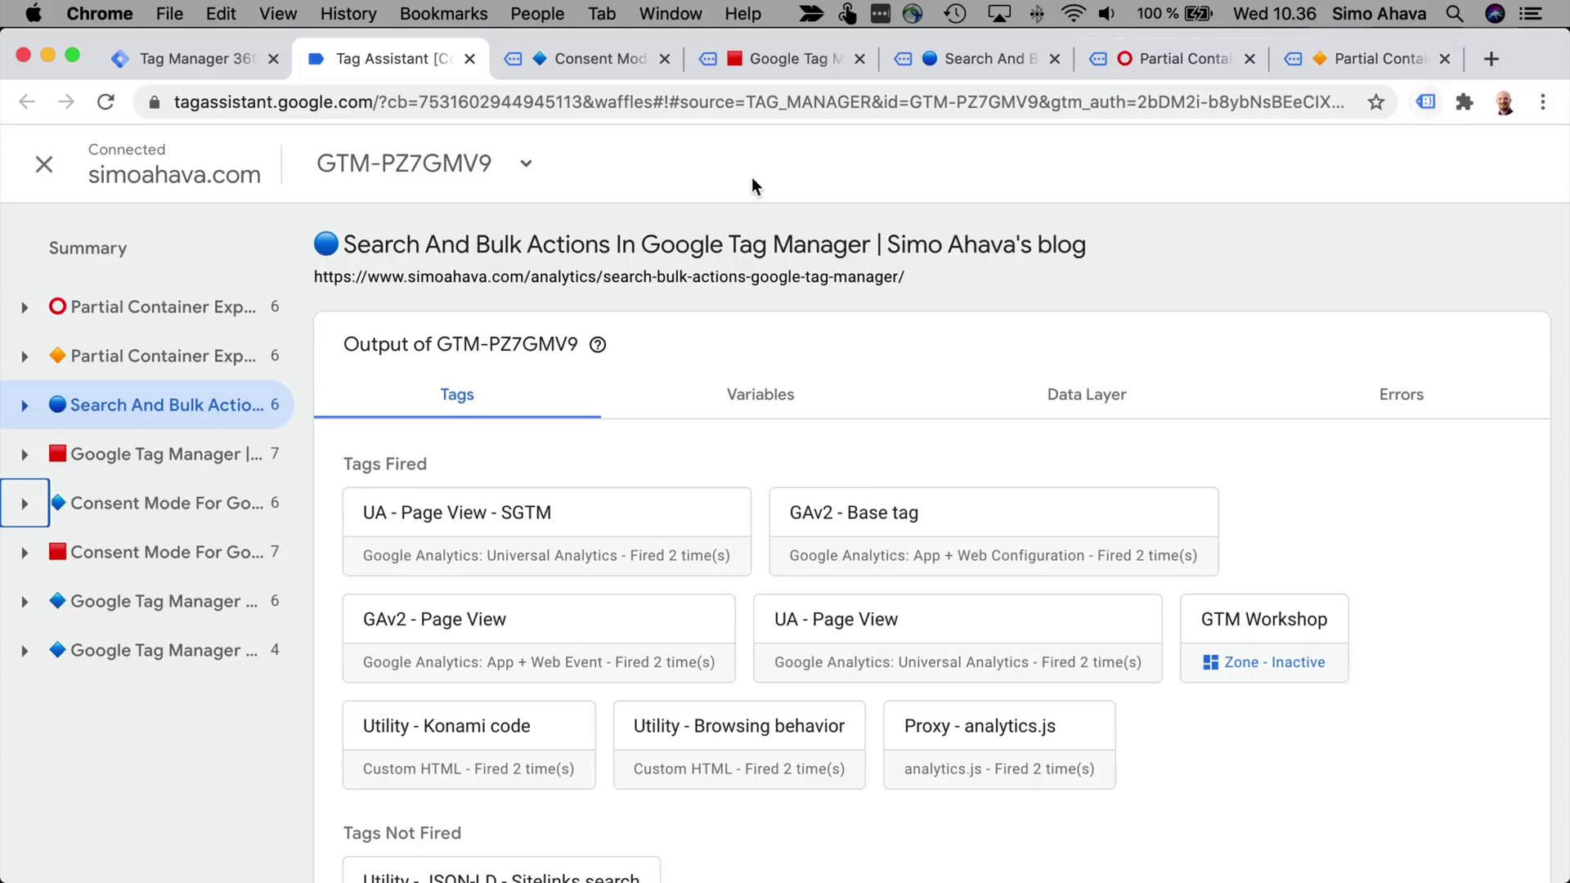